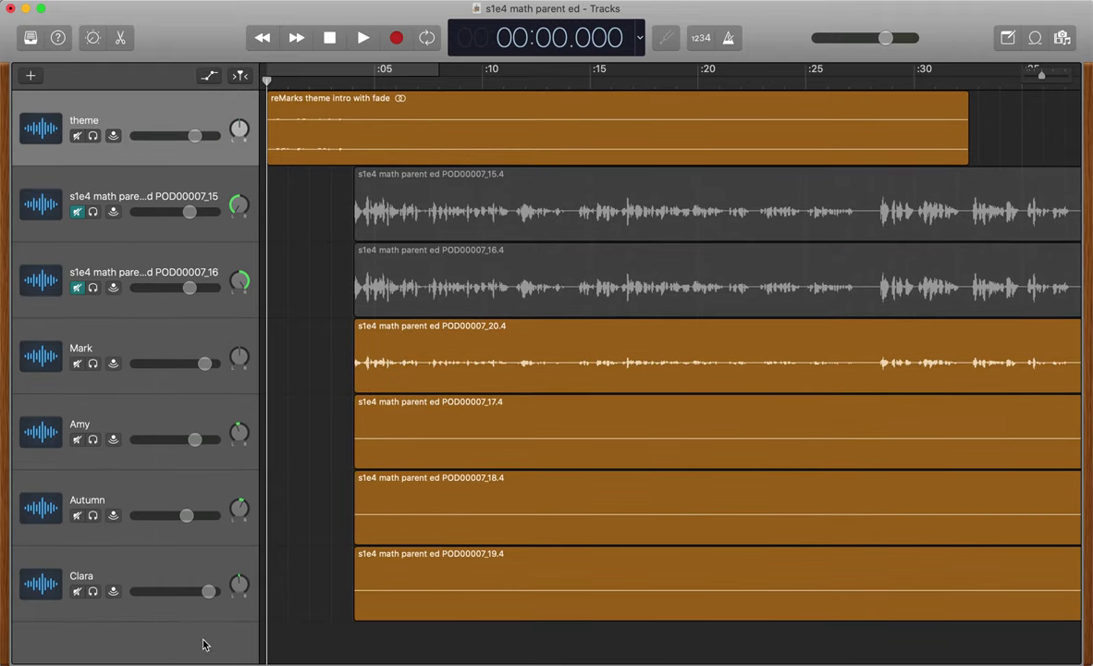
pyautogui.click(135, 571)
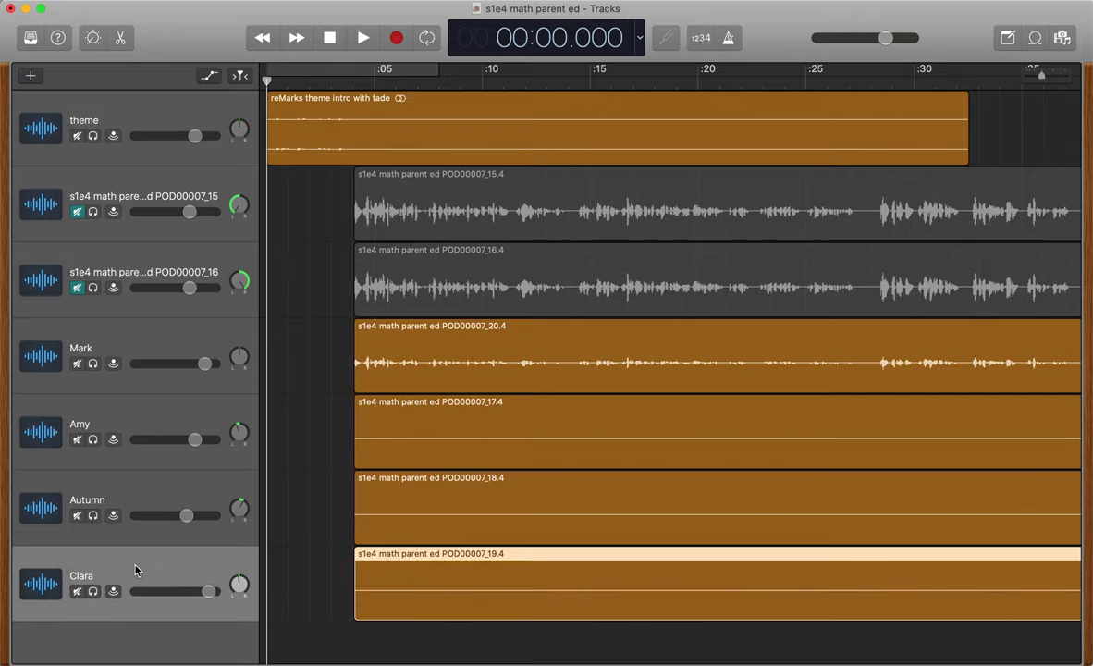
pyautogui.press('Delete')
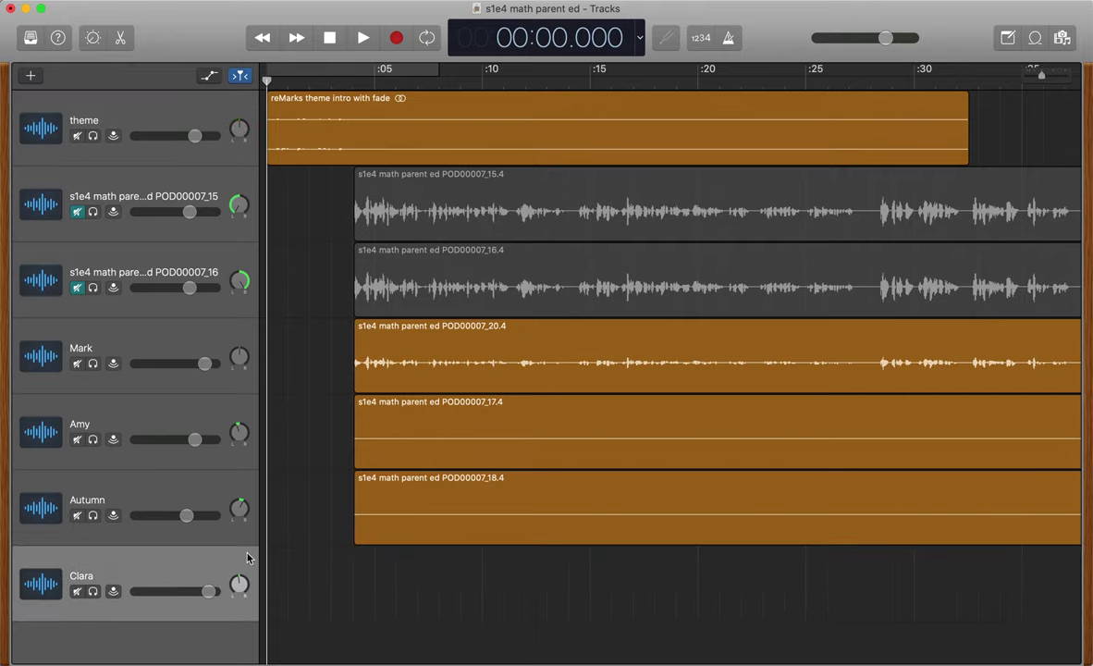
pyautogui.press('Delete')
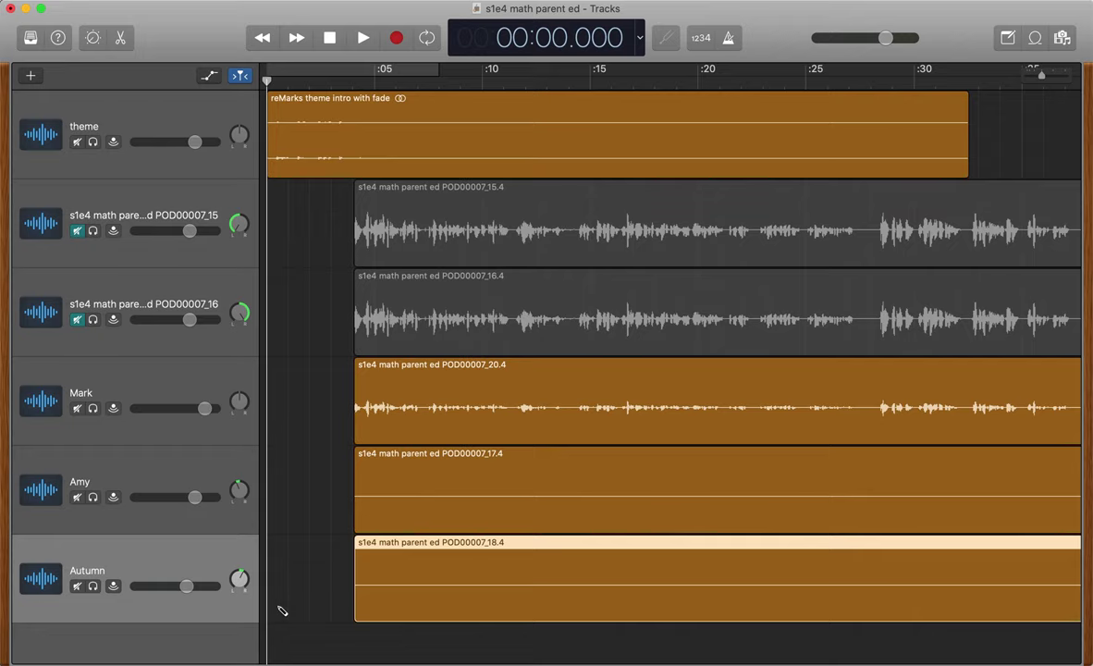
pyautogui.press('super+z')
pyautogui.press('super+z')
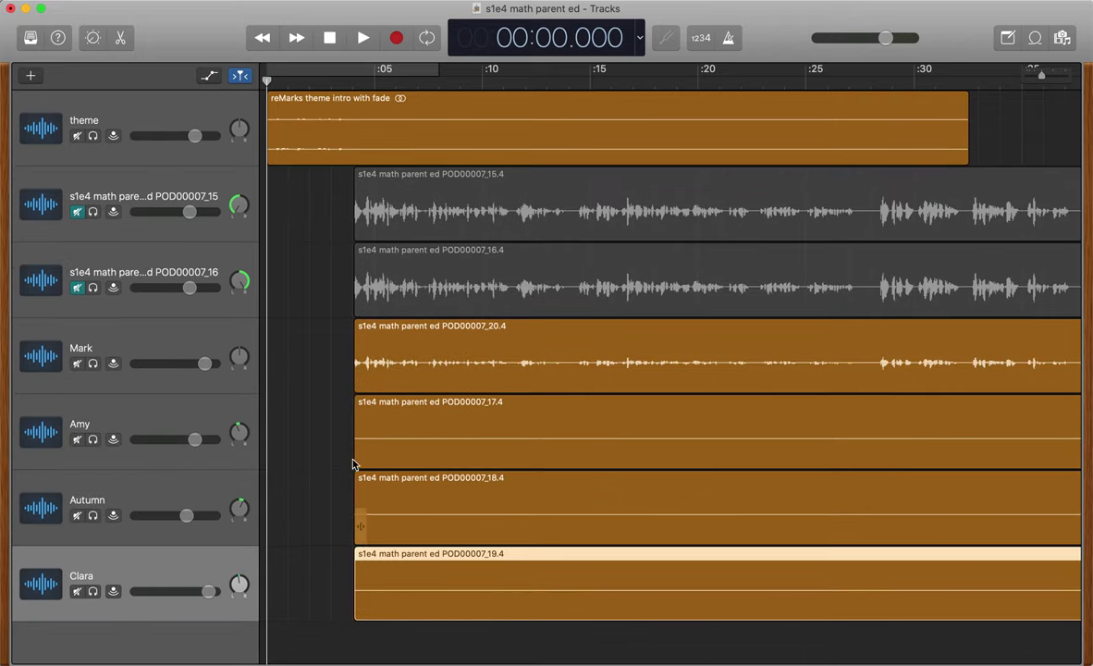
pyautogui.click(328, 469)
# Rename the track holding region POD00007_15.4 as Mix L.
pyautogui.click(155, 196)
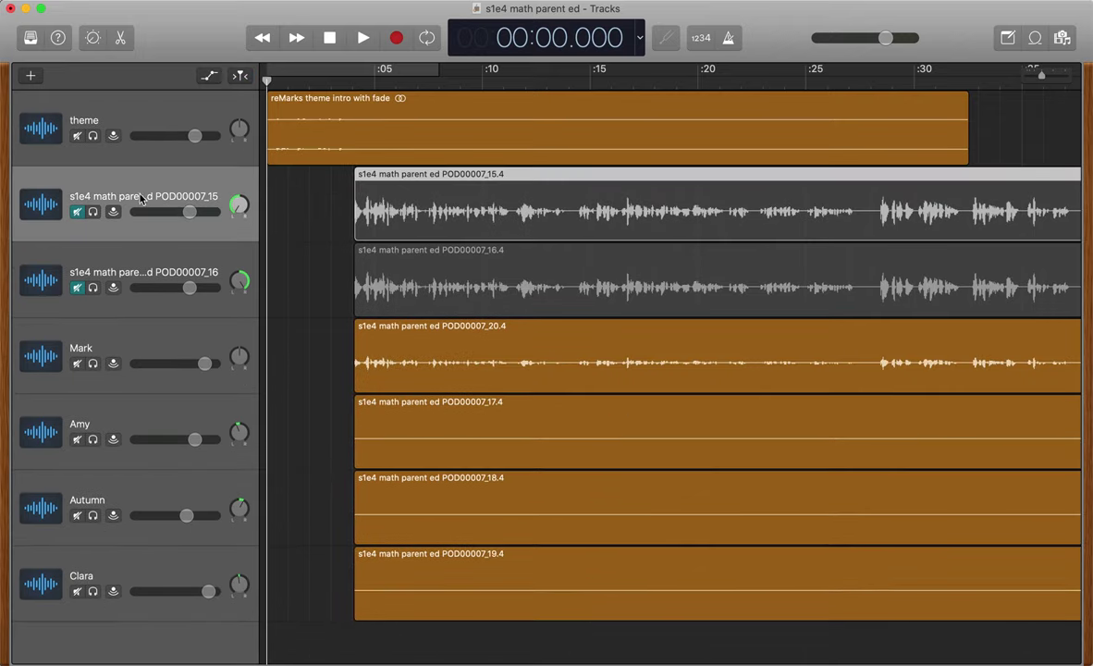
pyautogui.doubleClick(139, 195)
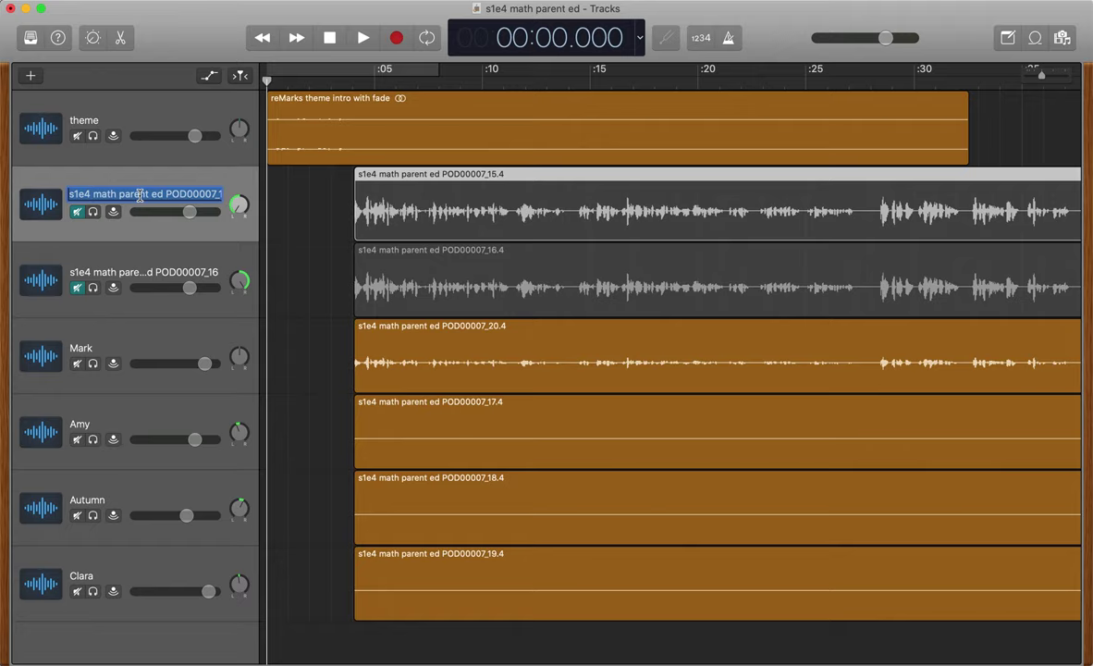
pyautogui.write('Mix L')
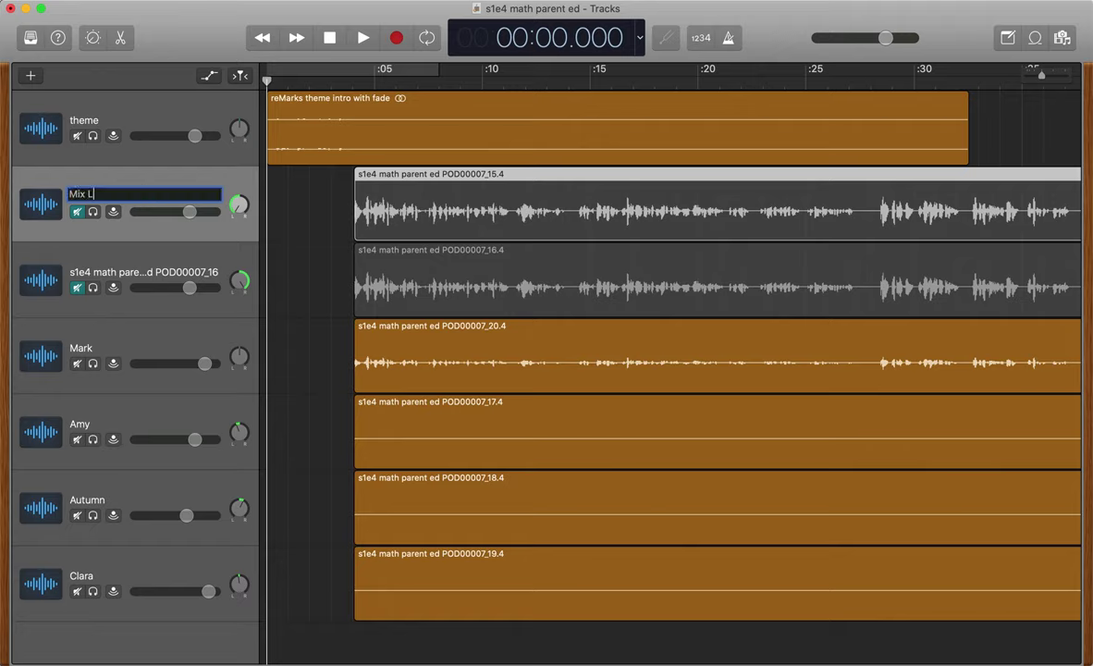
pyautogui.press('Return')
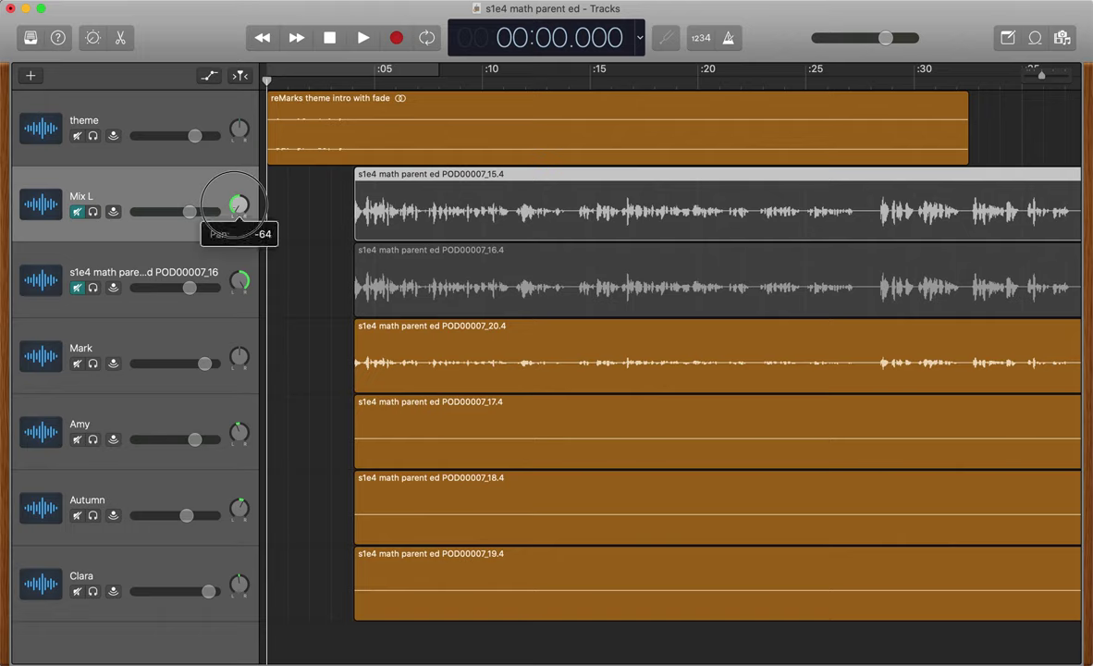
# Rename the track holding region POD00007_16.4 as Mix R.
pyautogui.doubleClick(132, 277)
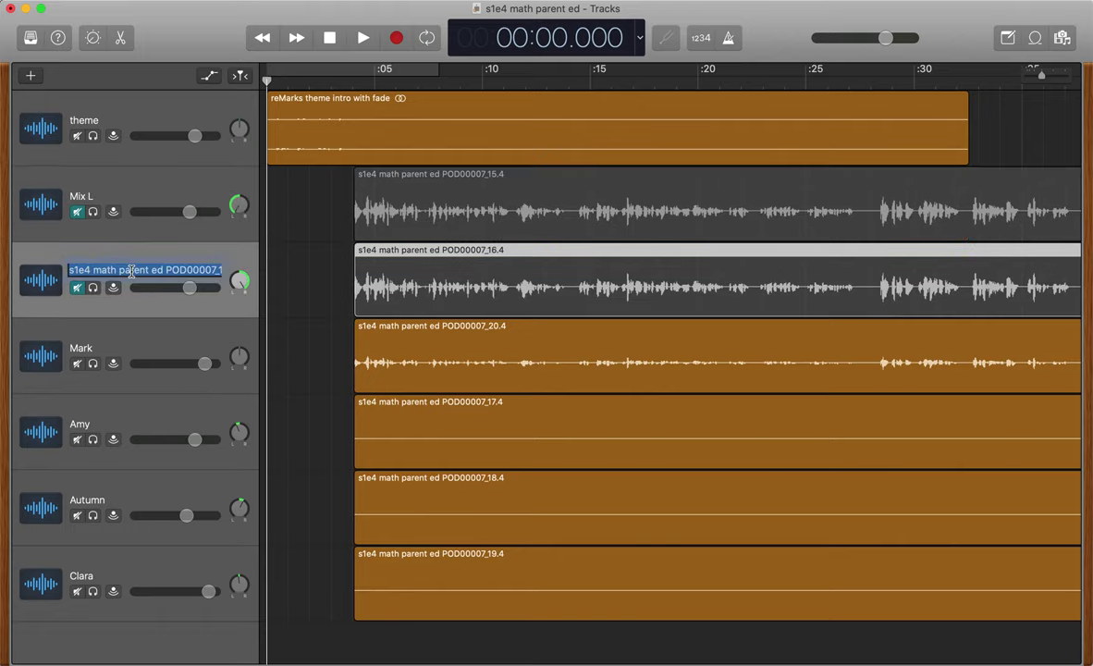
pyautogui.write('Mix R')
pyautogui.press('Return')
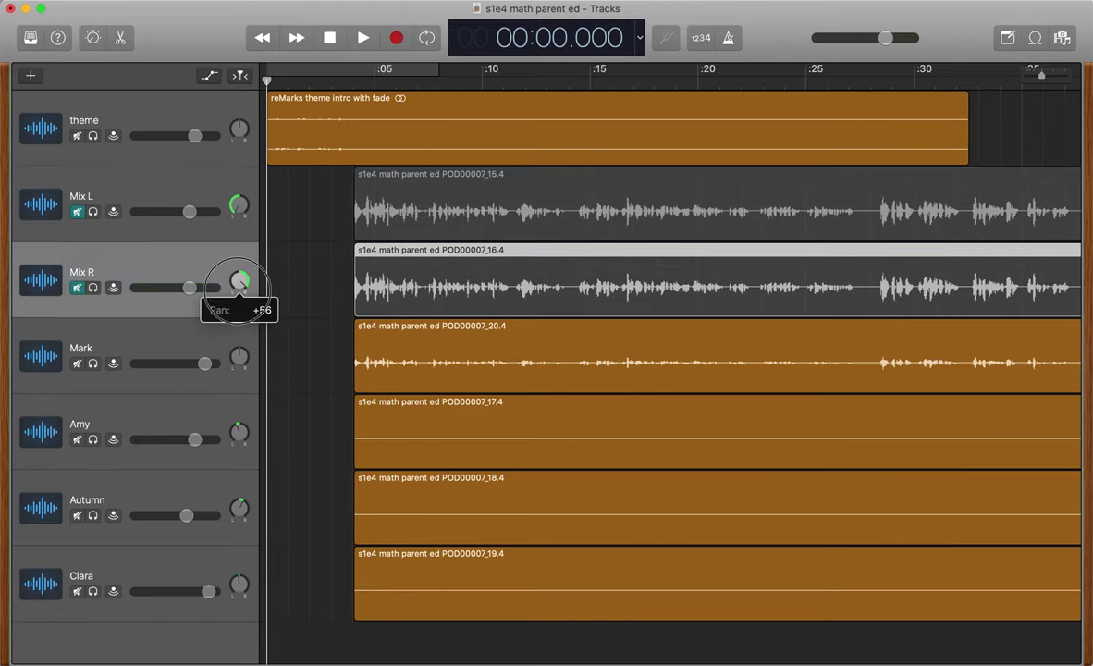
pyautogui.click(215, 180)
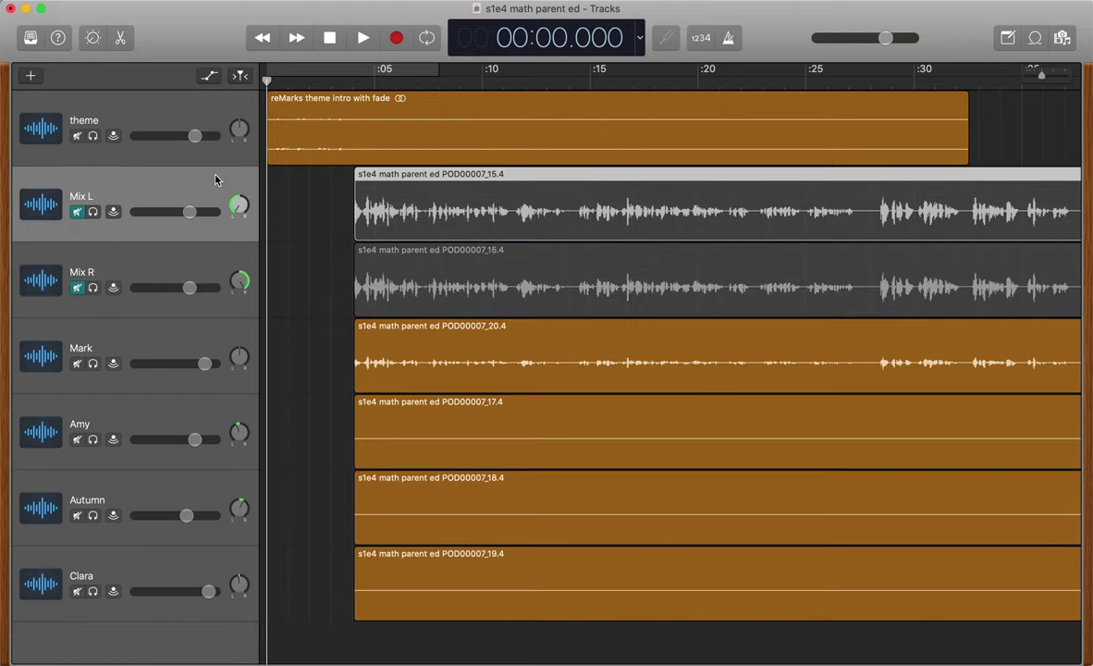
pyautogui.click(220, 265)
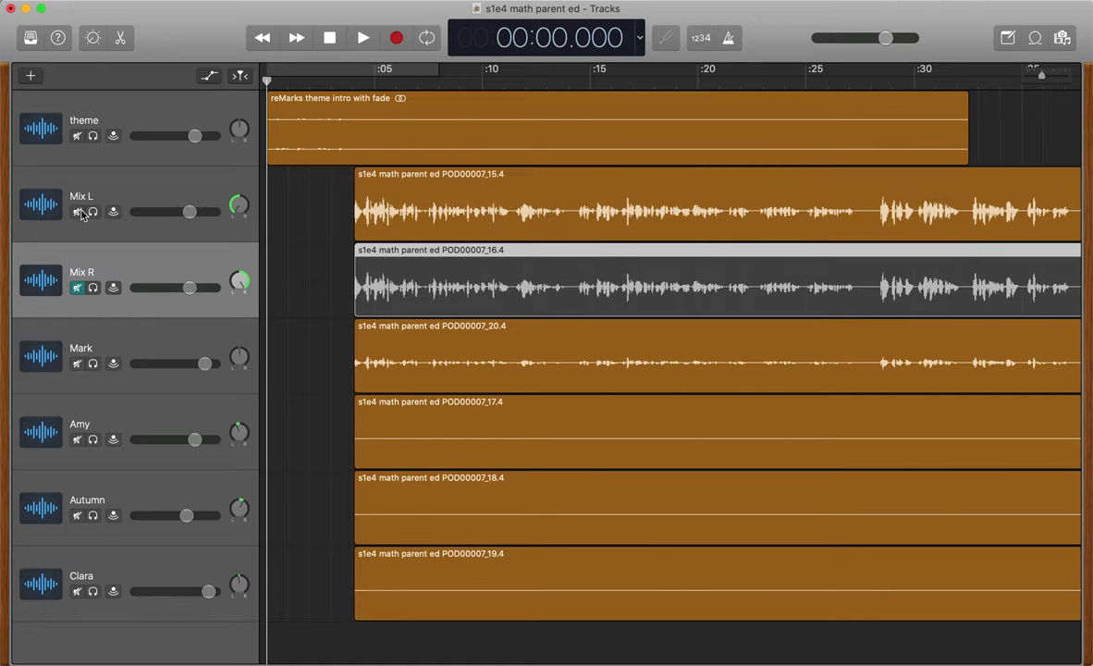
pyautogui.click(115, 195)
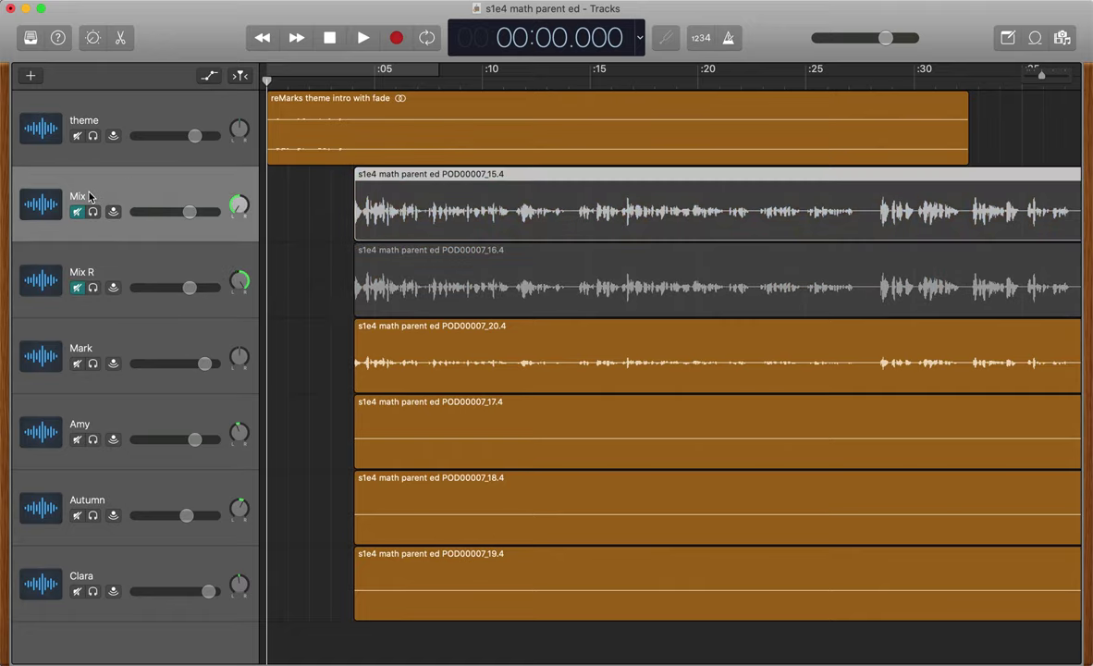
pyautogui.click(128, 267)
# Listen briefly in solo to the speaker track directly below Mix R, starting at about 4 seconds, and switch its solo off again.
pyautogui.click(153, 341)
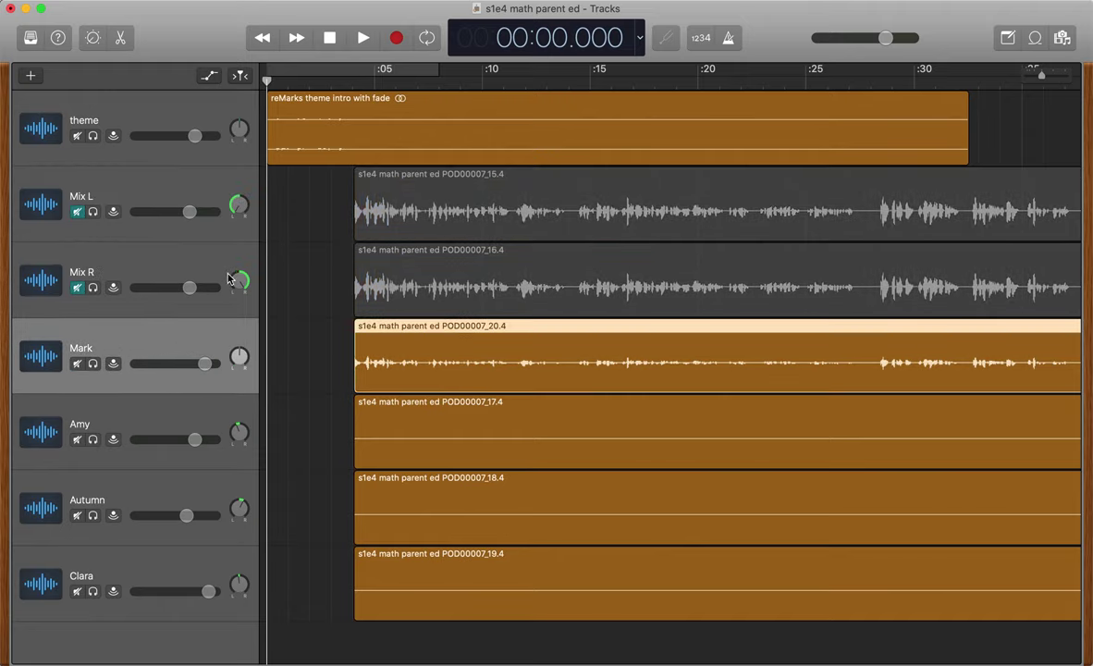
pyautogui.click(362, 83)
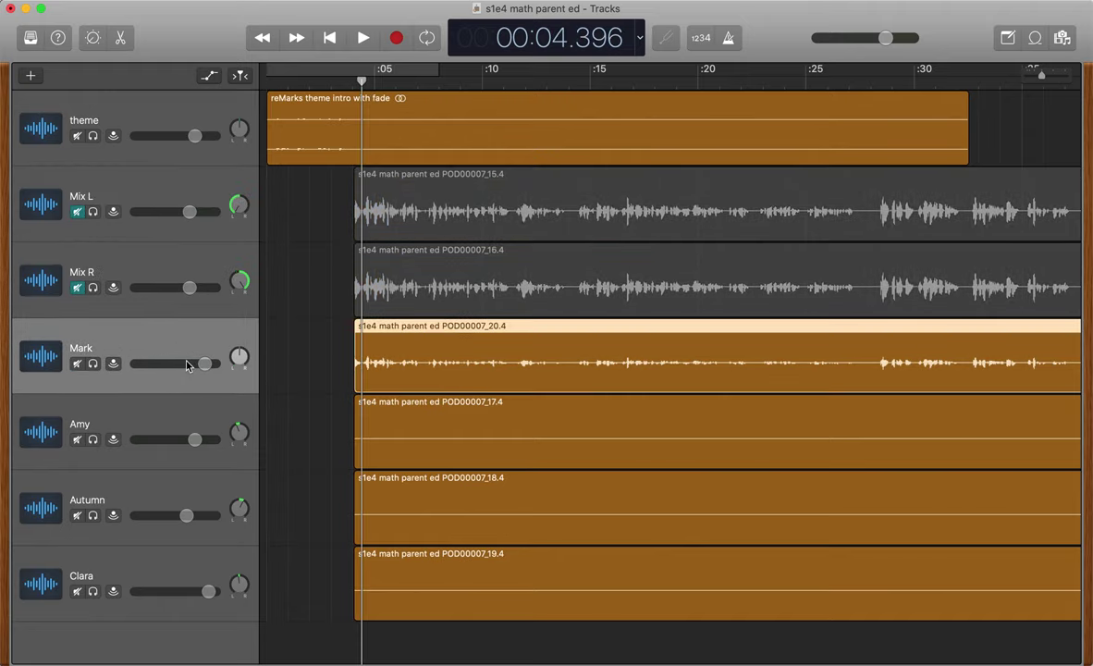
pyautogui.click(92, 364)
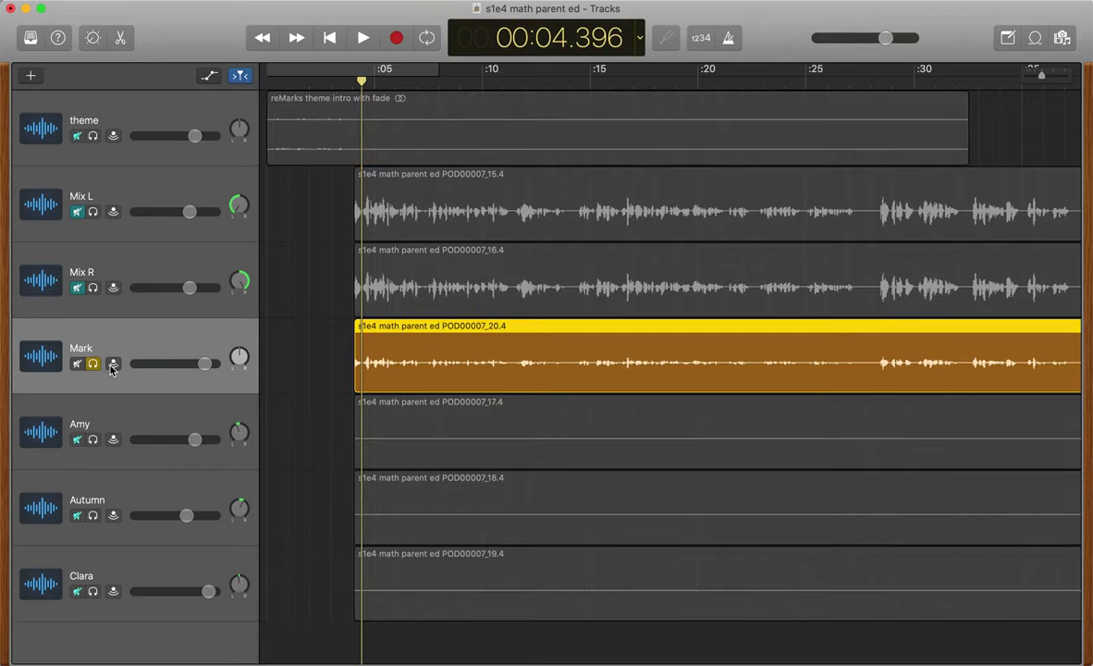
pyautogui.click(92, 364)
pyautogui.click(92, 363)
pyautogui.click(92, 364)
pyautogui.click(93, 367)
pyautogui.click(345, 82)
pyautogui.press('space')
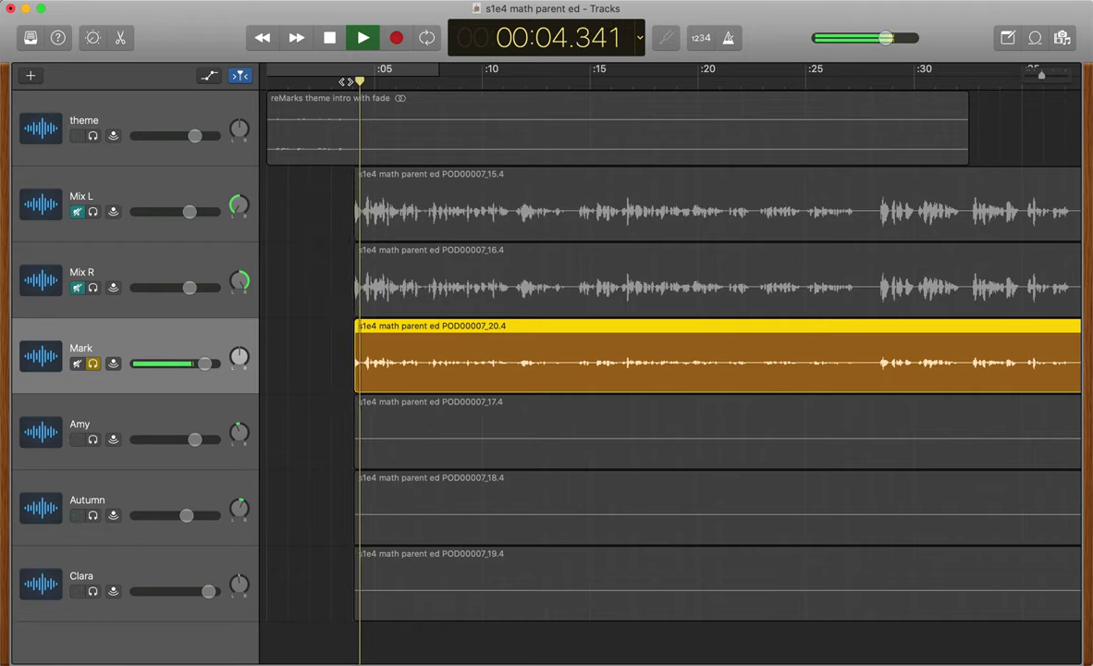
pyautogui.press('space')
pyautogui.click(93, 363)
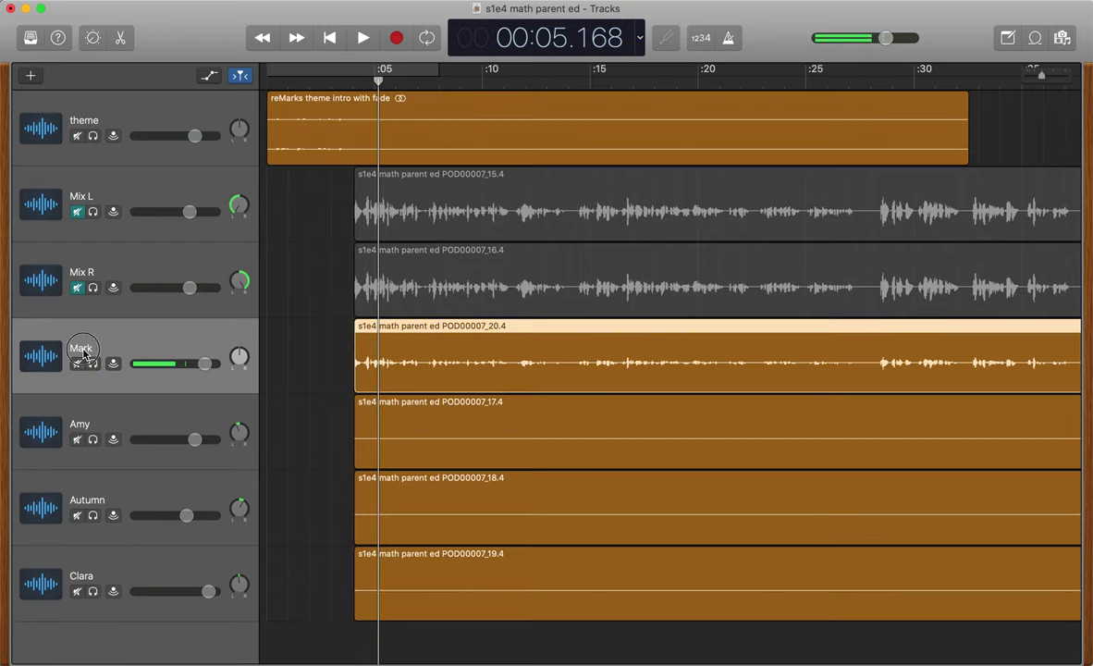
pyautogui.doubleClick(84, 349)
pyautogui.press('Return')
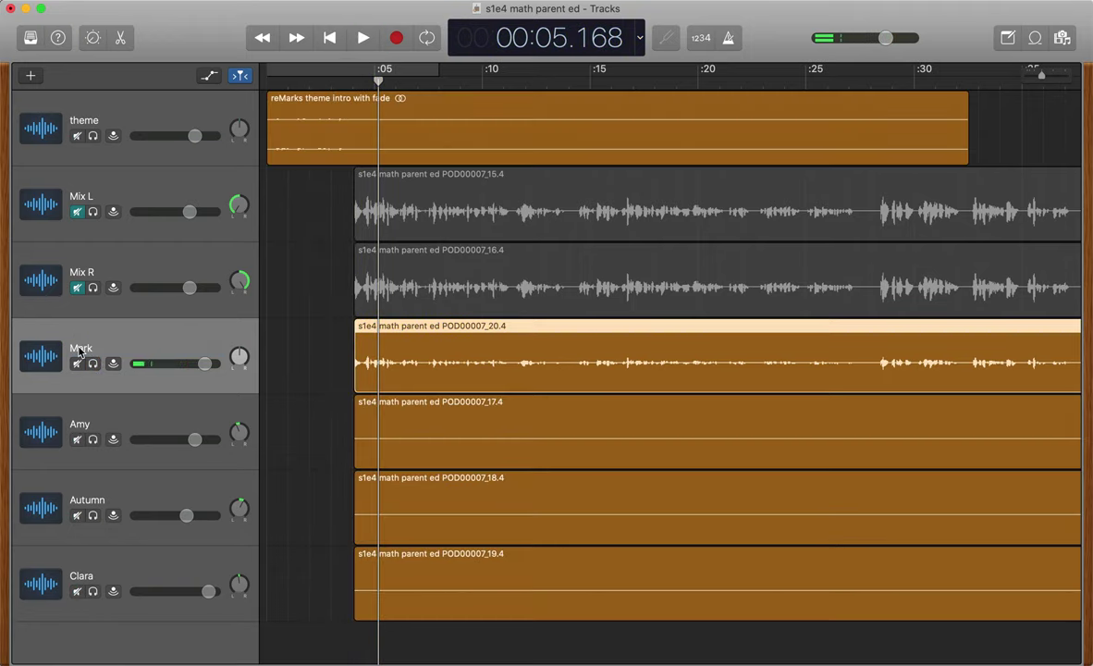
# Play the episode from just before the second speaker comes in, soloing that speaker's track briefly, and stop playback.
pyautogui.click(141, 421)
pyautogui.press('super+Left')
pyautogui.press('super+Left')
pyautogui.press('super+Left')
pyautogui.press('super+Left')
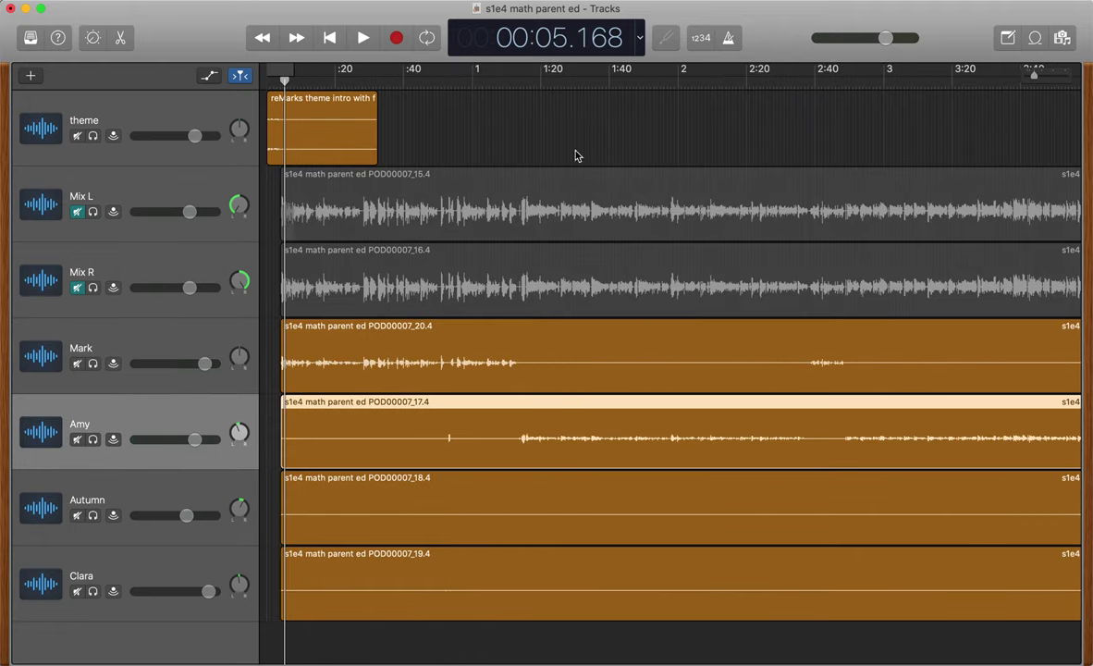
pyautogui.click(500, 82)
pyautogui.press('space')
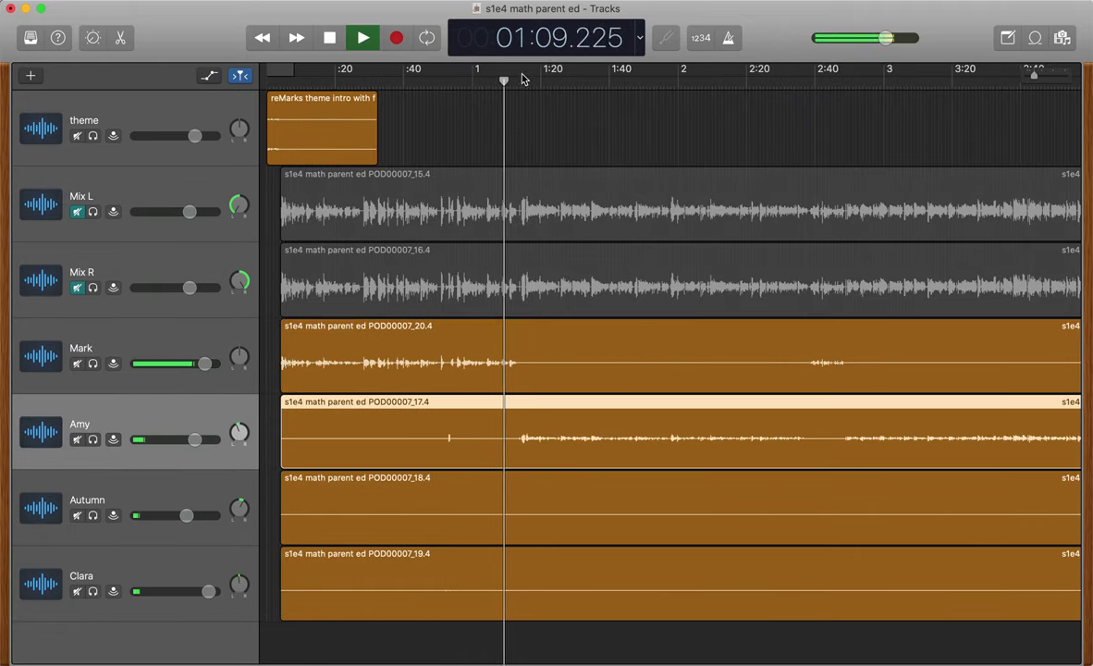
pyautogui.click(526, 82)
pyautogui.click(93, 441)
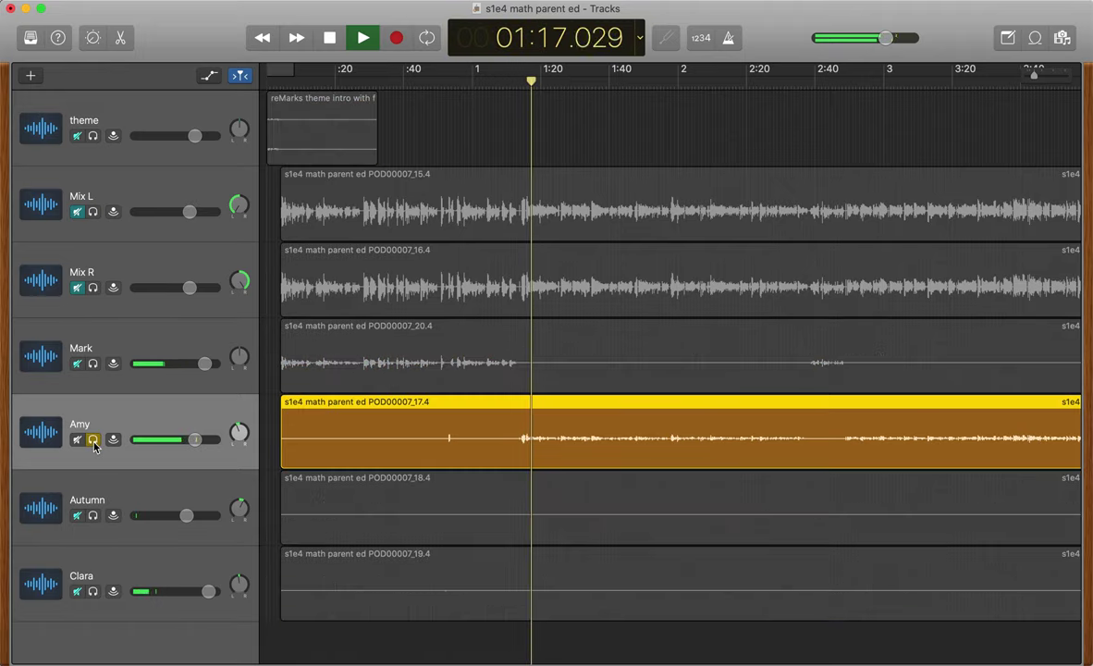
pyautogui.click(94, 440)
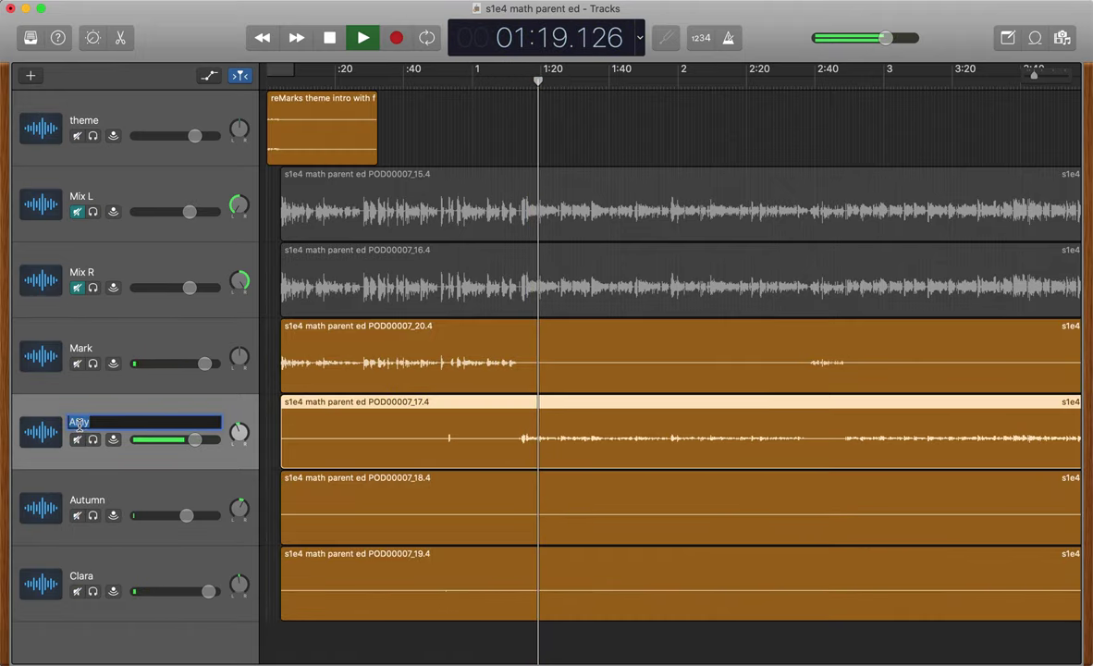
pyautogui.press('space')
pyautogui.hscroll(-2, 317, 420)
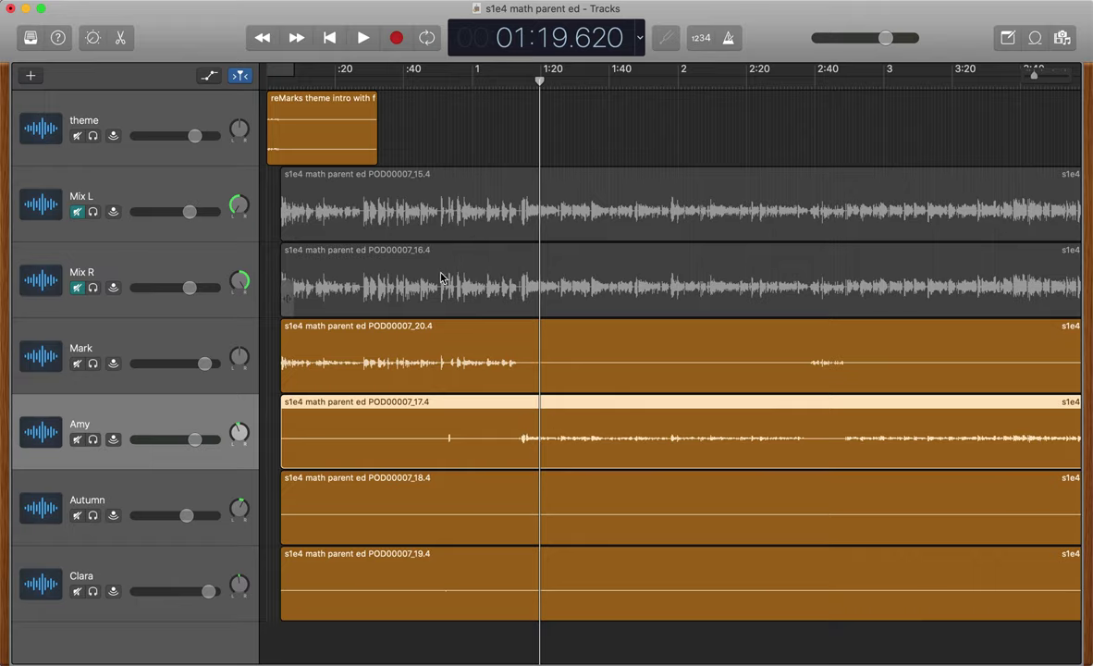
# Play the handover between the first two speakers from about 1:12 and place the playhead at 1:14.5, where the second speaker starts.
pyautogui.scroll(5, 529, 318)
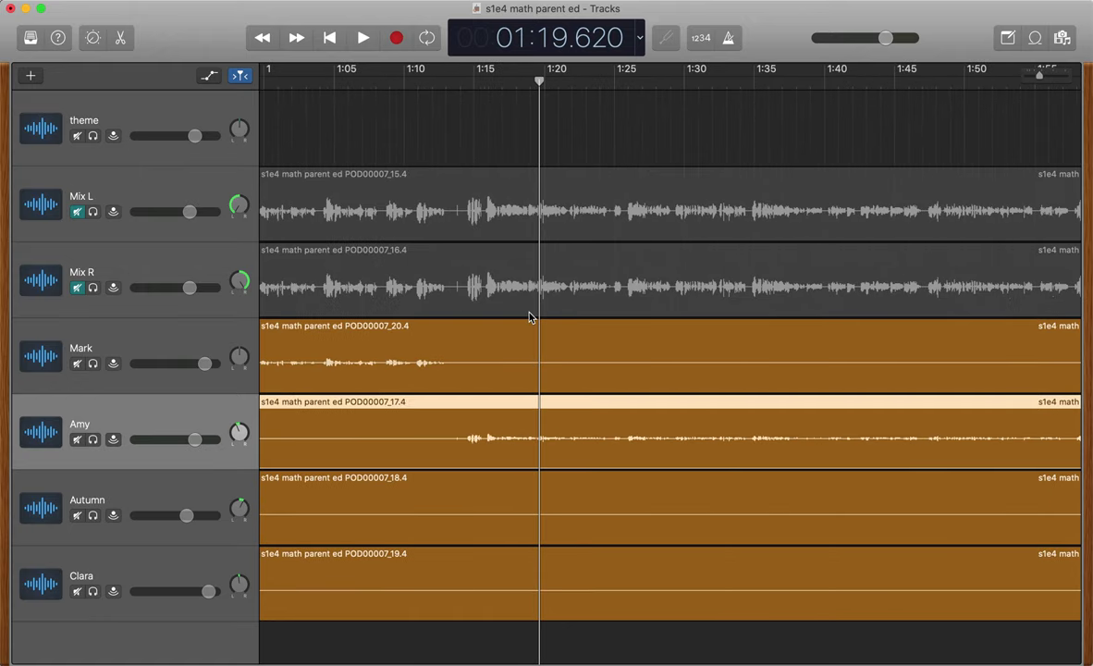
pyautogui.click(505, 73)
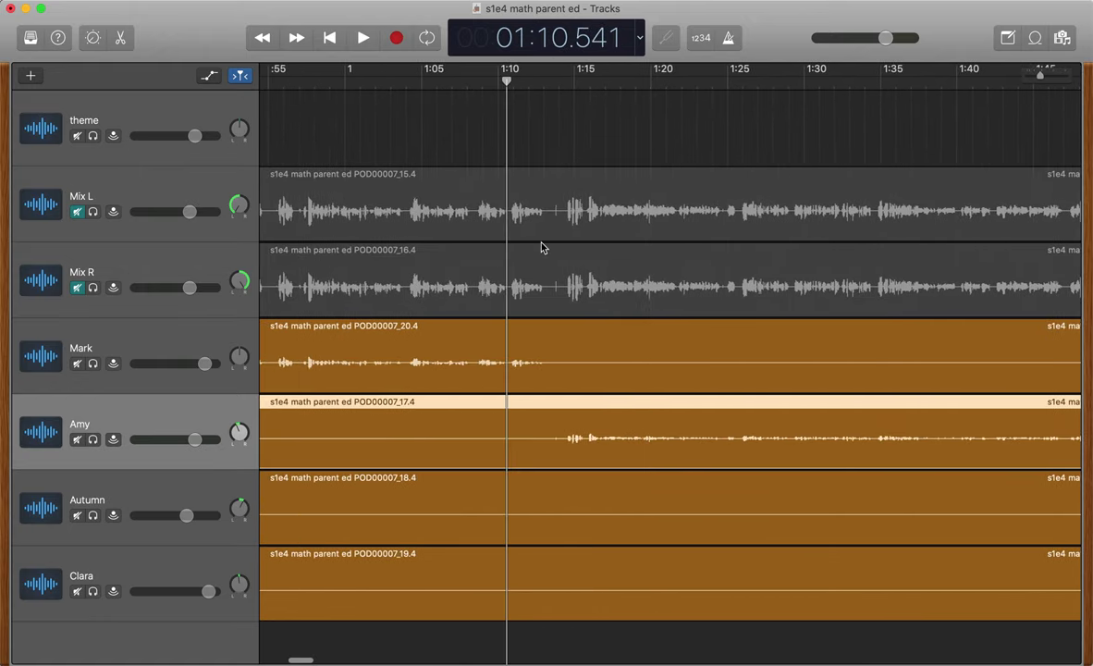
pyautogui.scroll(3, 543, 248)
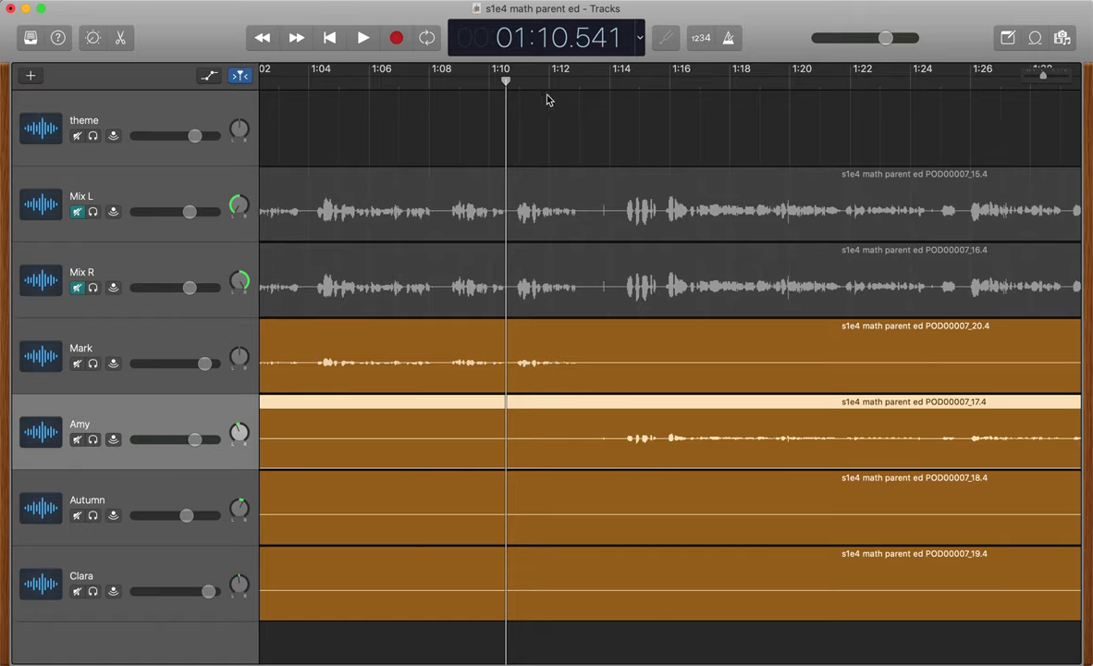
pyautogui.moveTo(505, 81); pyautogui.dragTo(572, 99)
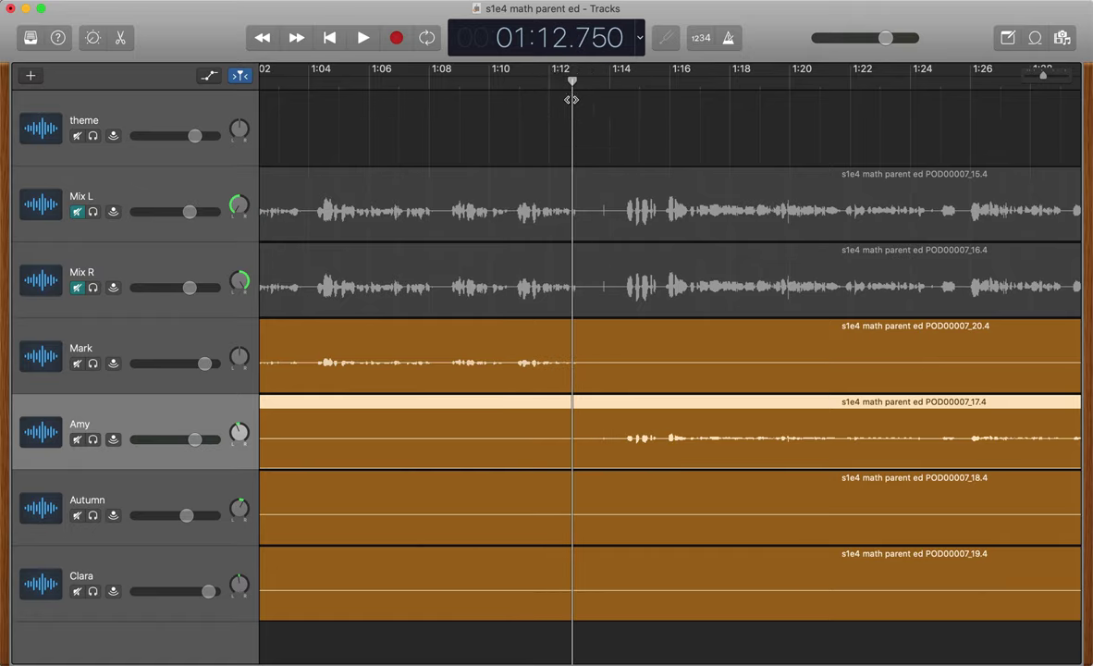
pyautogui.press('space')
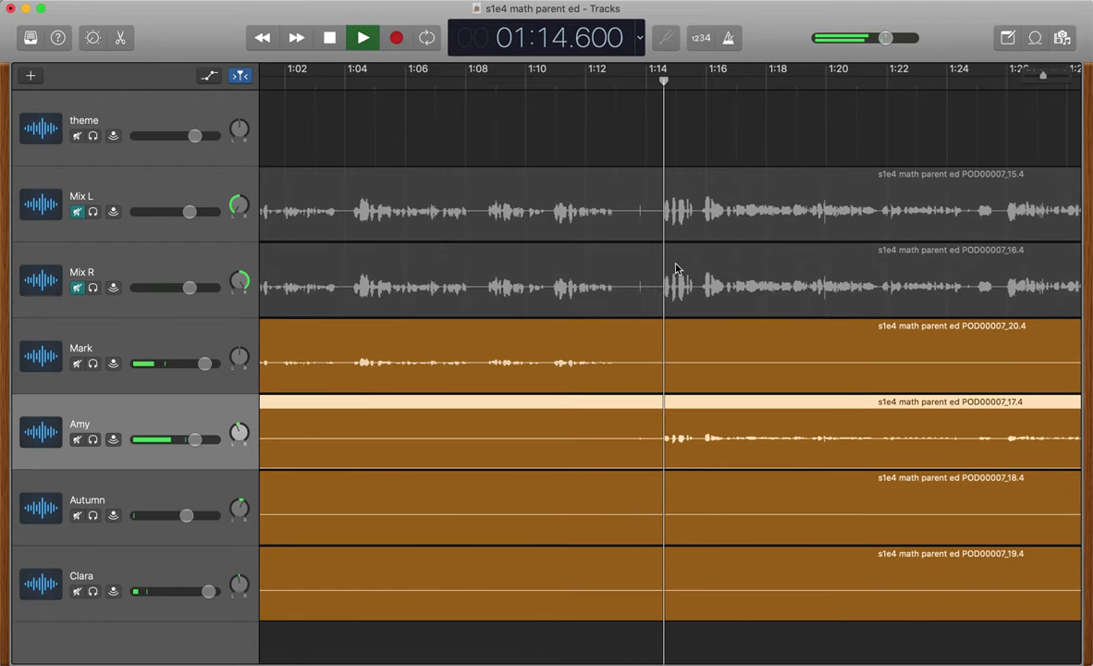
pyautogui.press('space')
pyautogui.click(617, 82)
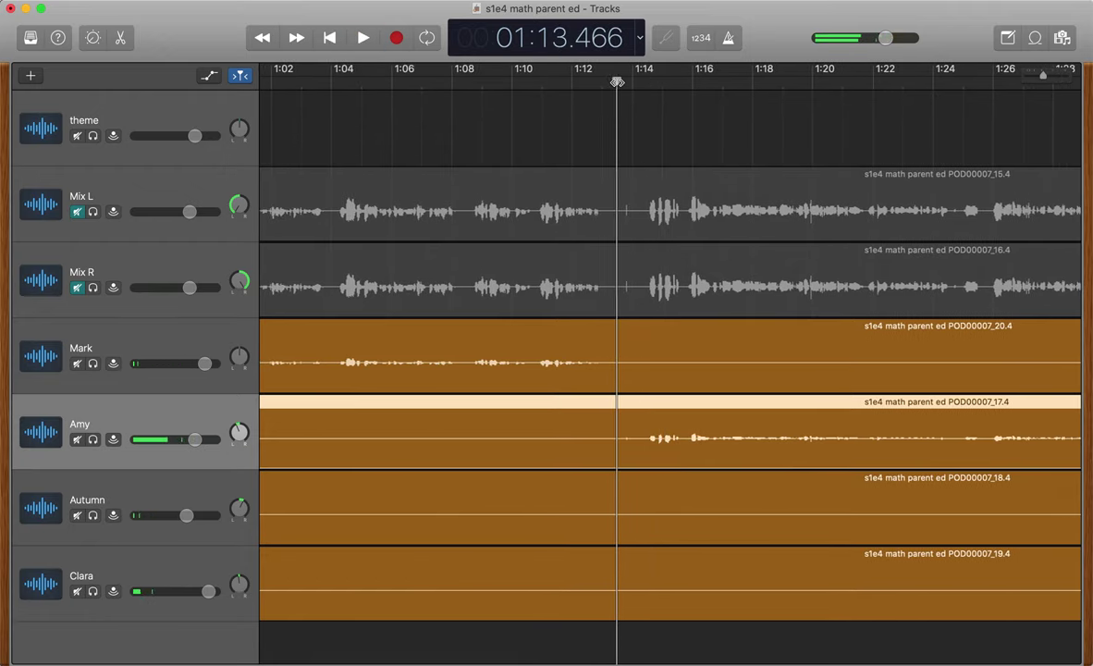
pyautogui.press('space')
pyautogui.press('space')
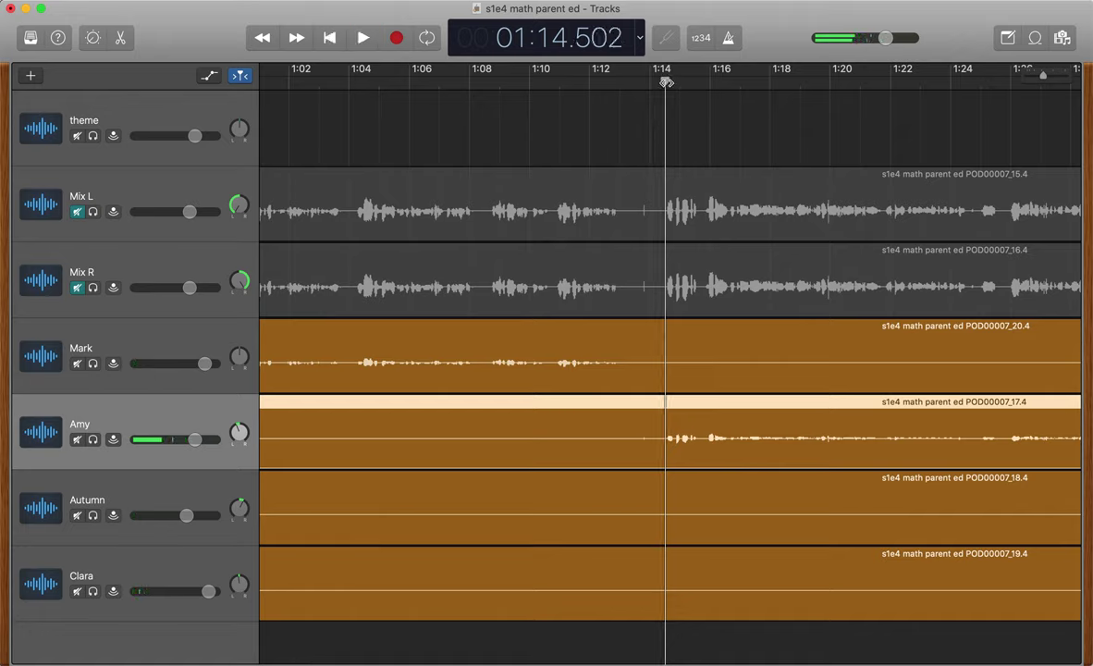
pyautogui.click(666, 83)
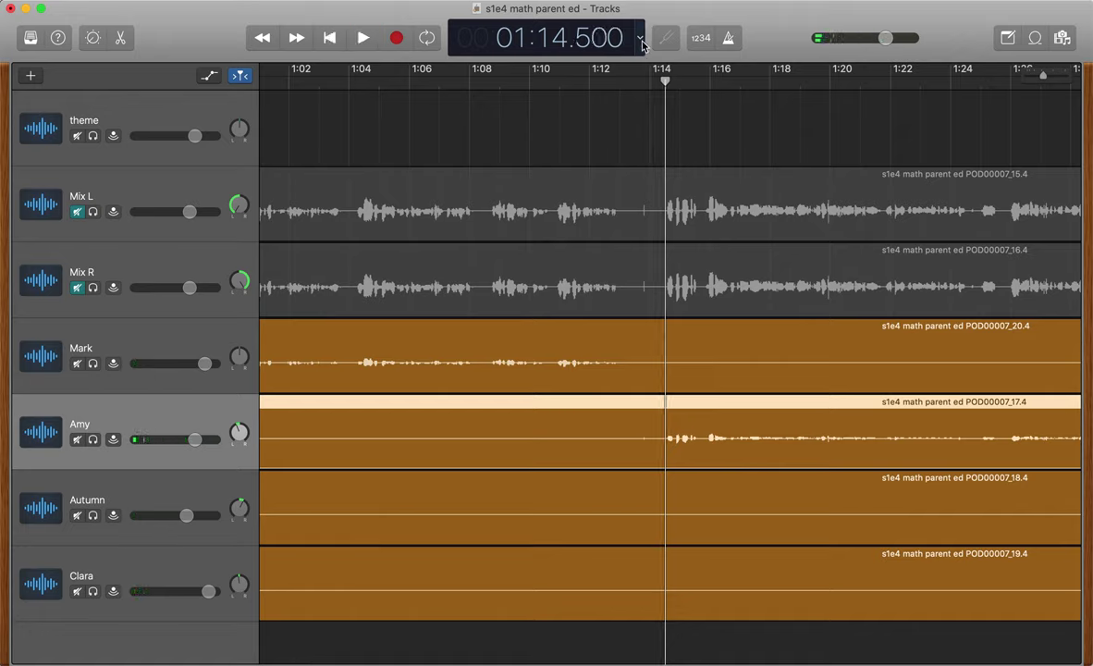
pyautogui.click(658, 80)
pyautogui.click(666, 80)
pyautogui.click(201, 197)
pyautogui.click(173, 269)
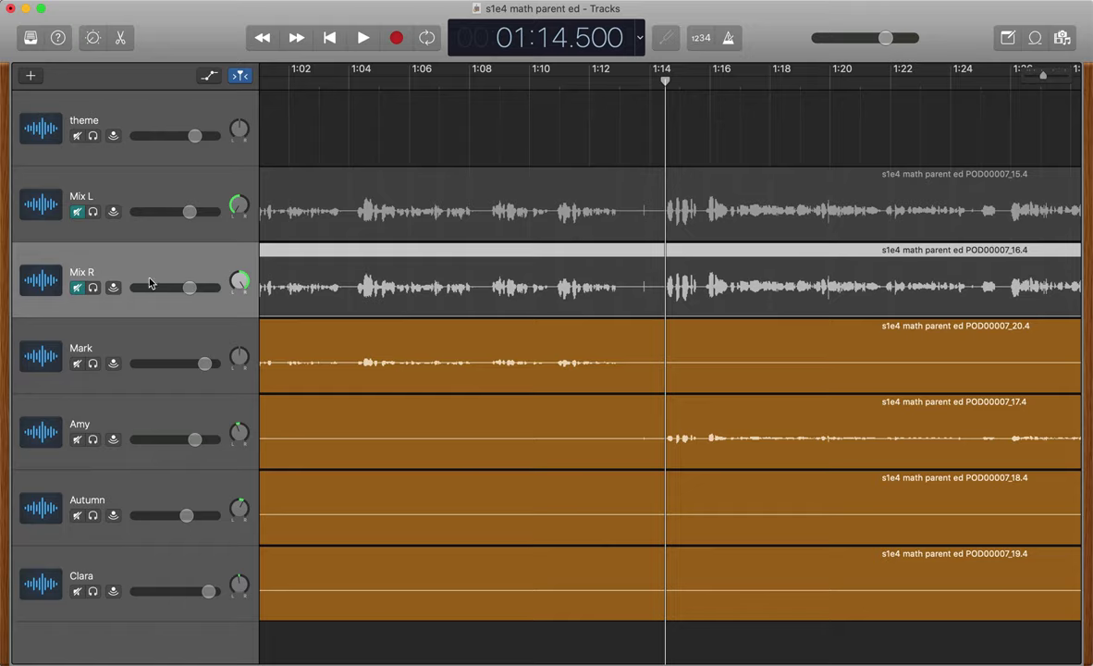
pyautogui.click(165, 344)
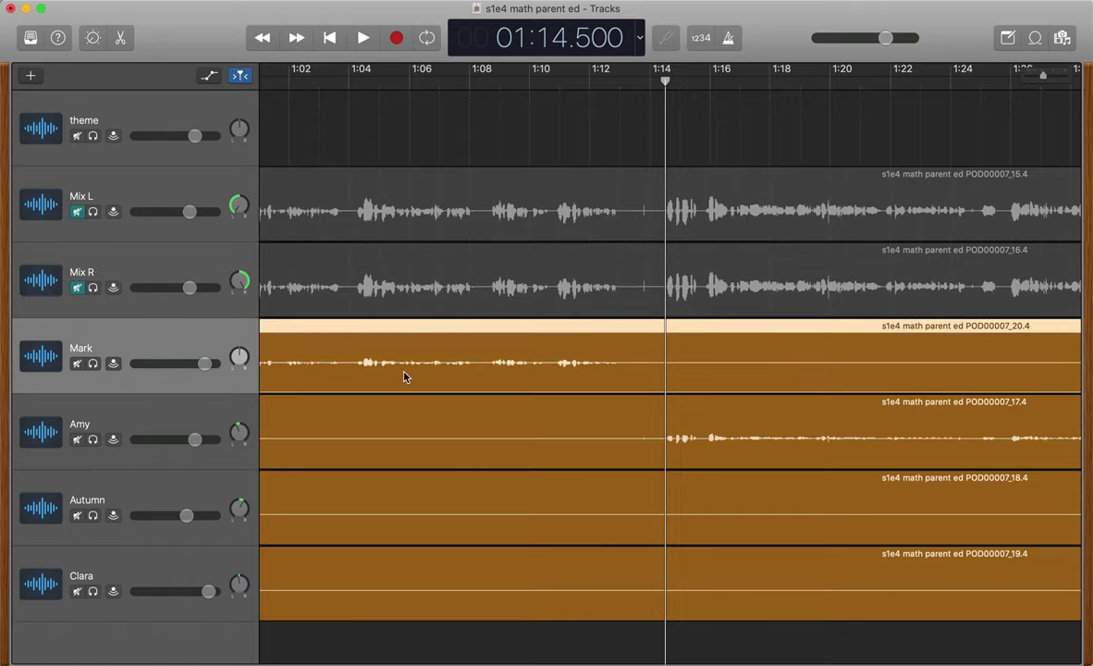
pyautogui.hscroll(-15, 569, 273)
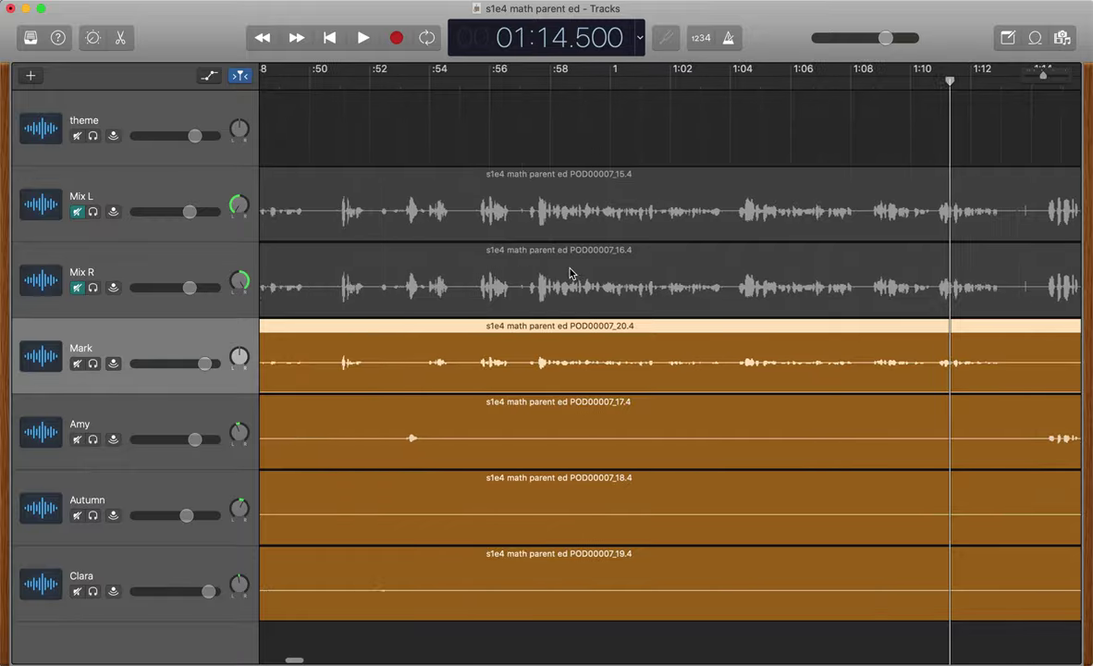
# Return the playhead to the start of the project, where the theme intro region begins.
pyautogui.scroll(-5, 571, 273)
pyautogui.hscroll(-5, 571, 274)
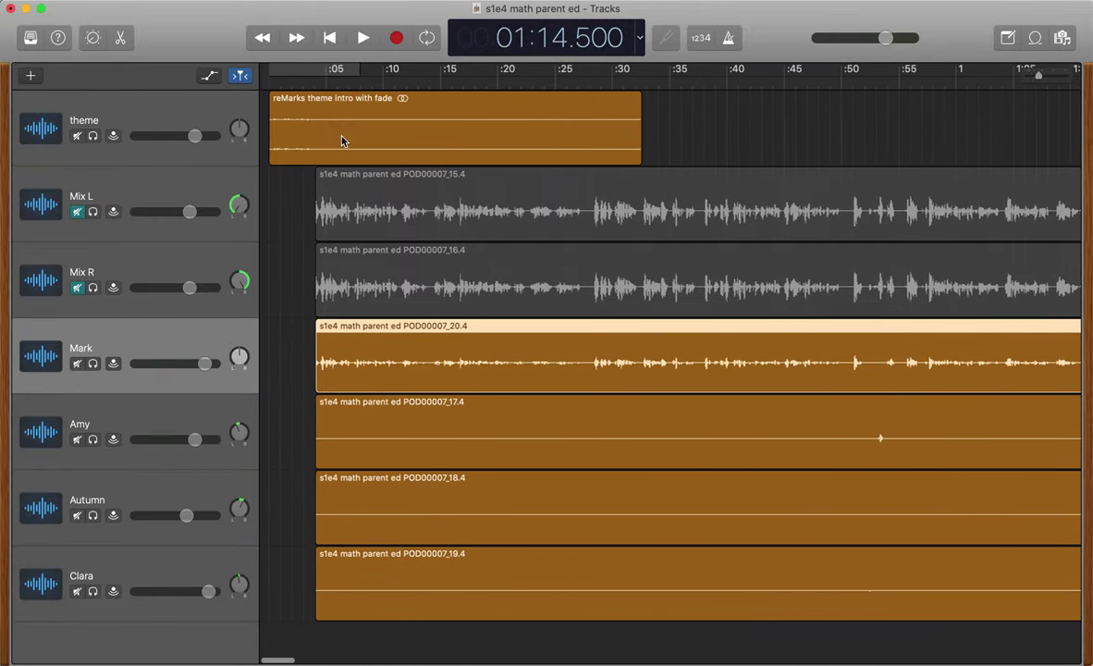
pyautogui.press('Return')
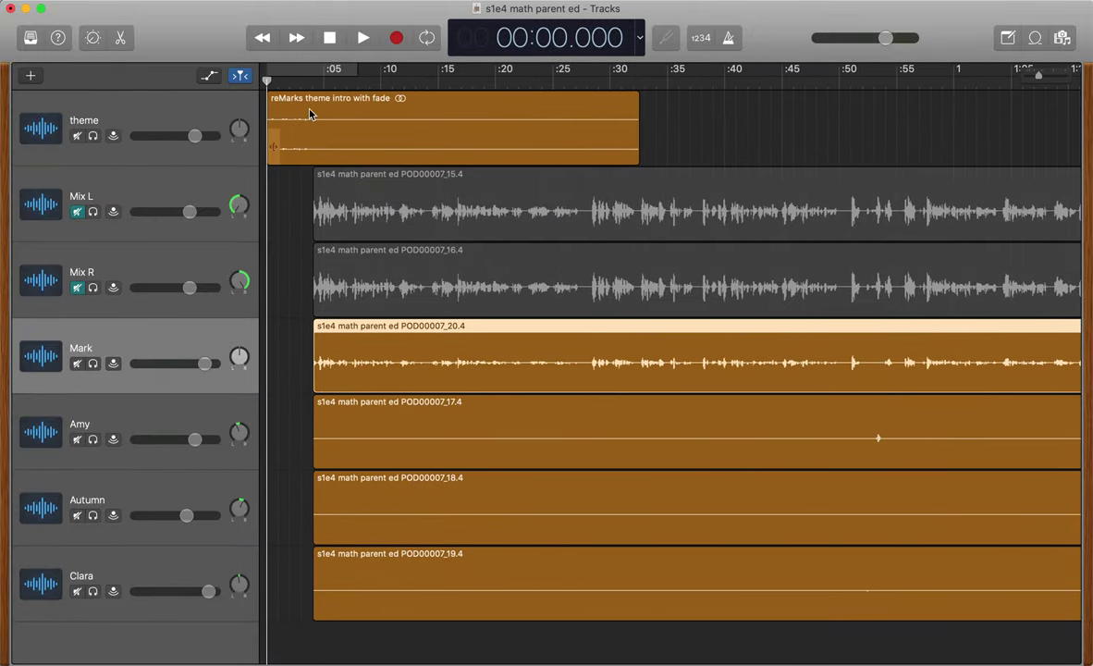
# Switch to the podcast folder in Finder and try to add reMarks theme intro narration.aif to the project below the last track.
pyautogui.press('super+Tab')
pyautogui.press('super+Tab')
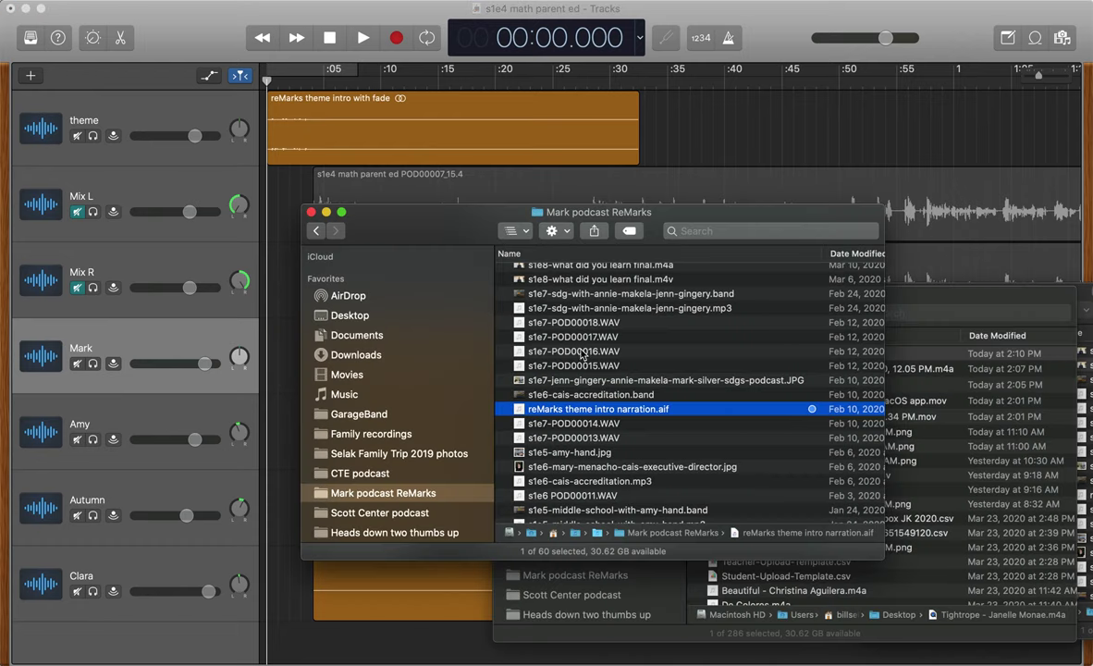
pyautogui.moveTo(433, 227); pyautogui.dragTo(542, 202)
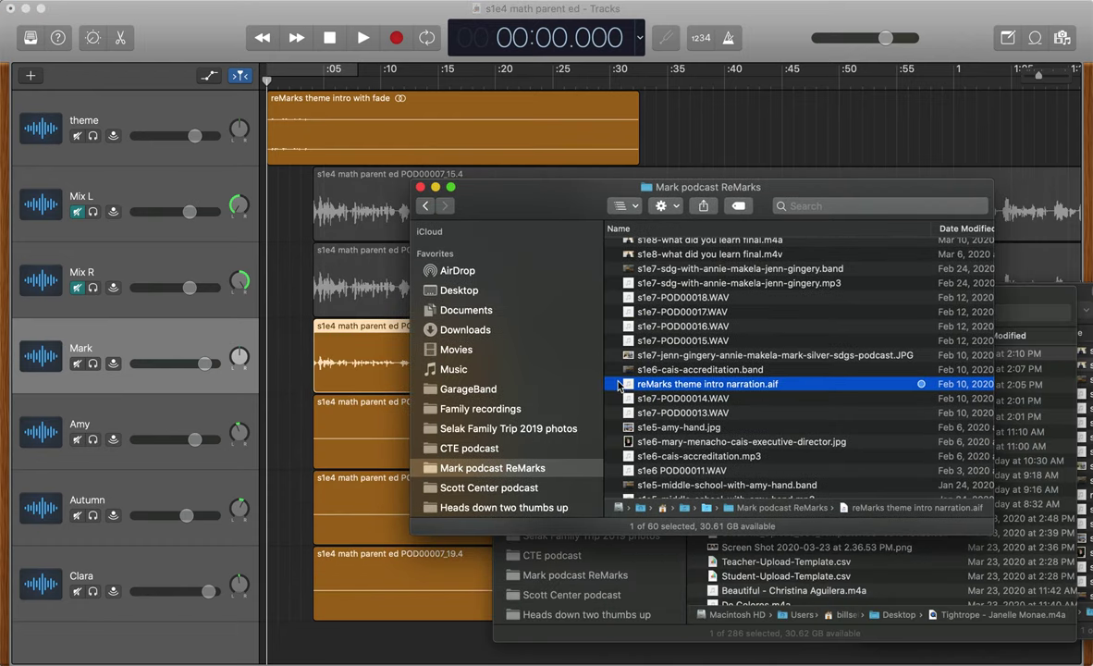
pyautogui.moveTo(626, 385); pyautogui.dragTo(312, 618)
# Switch back to GarageBand and change the theme track's icon to the green music note.
pyautogui.click(131, 123)
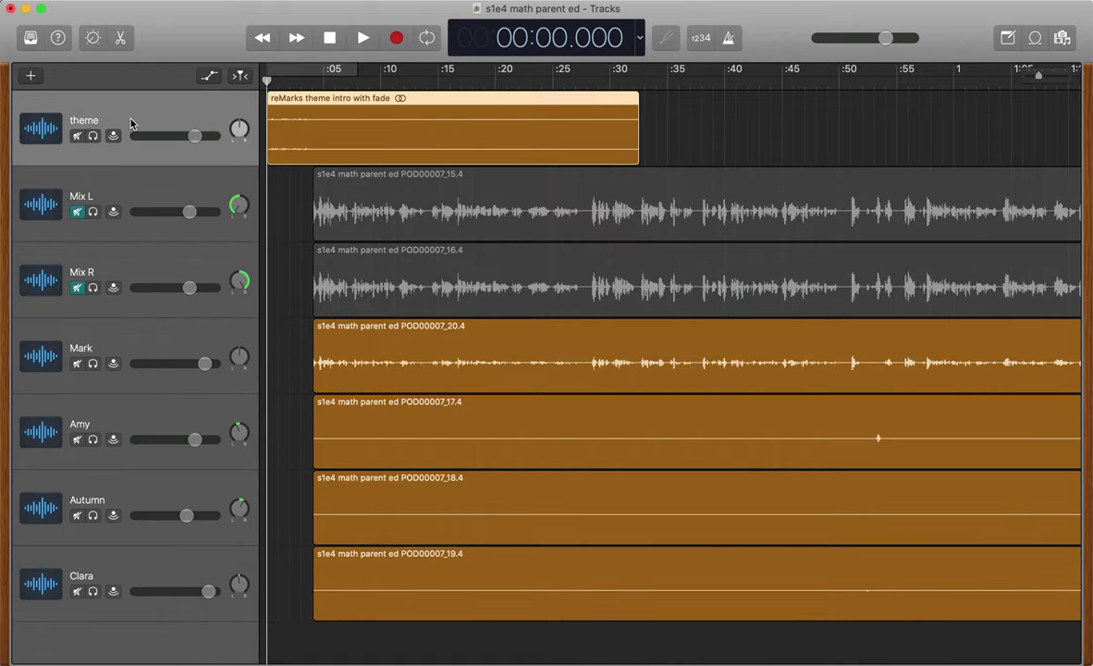
pyautogui.doubleClick(41, 132)
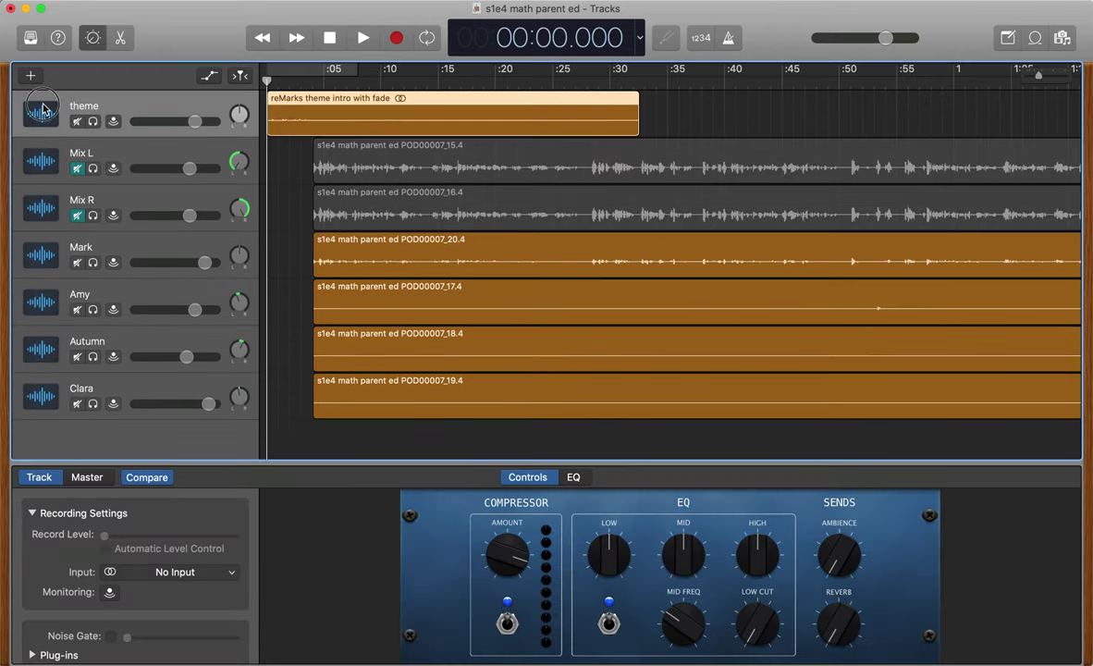
pyautogui.click(42, 110)
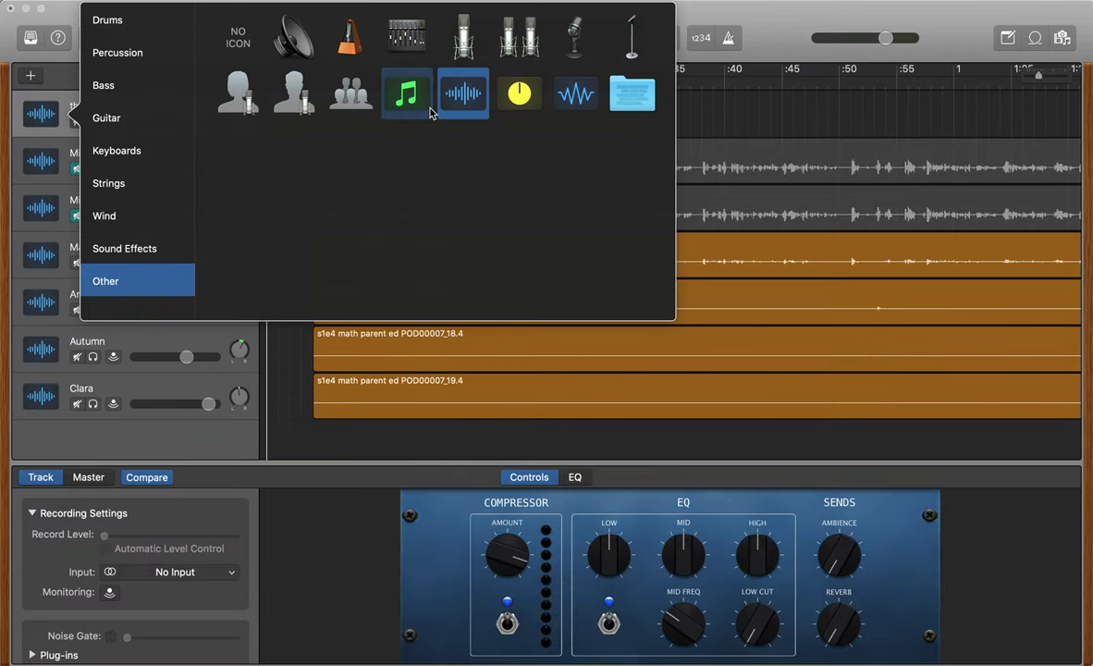
pyautogui.click(400, 93)
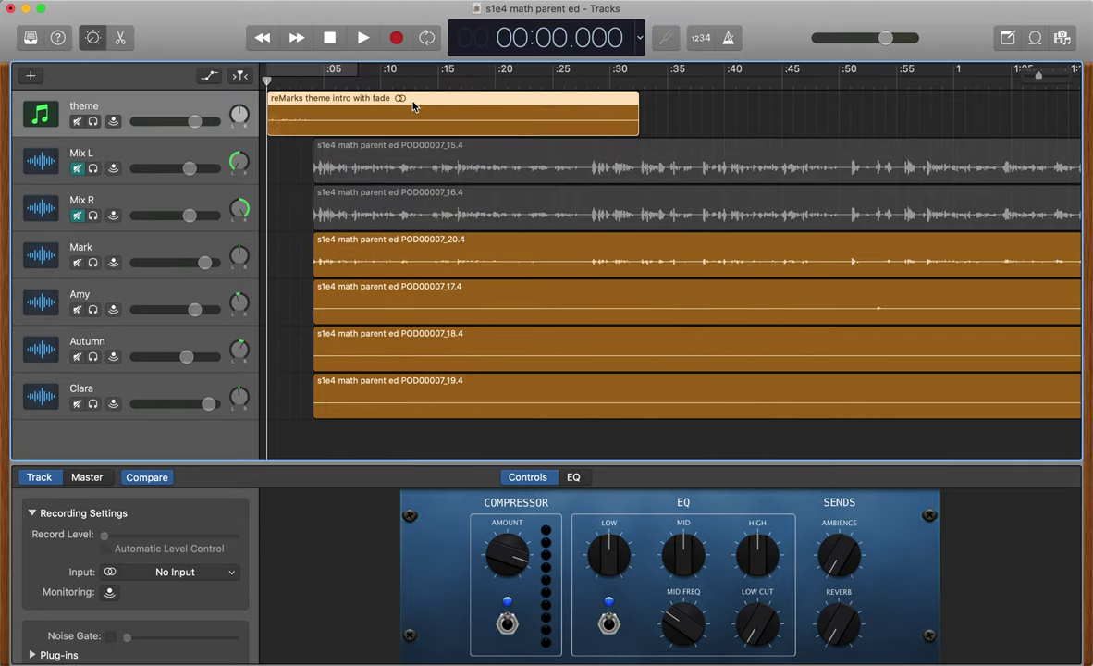
pyautogui.press('b')
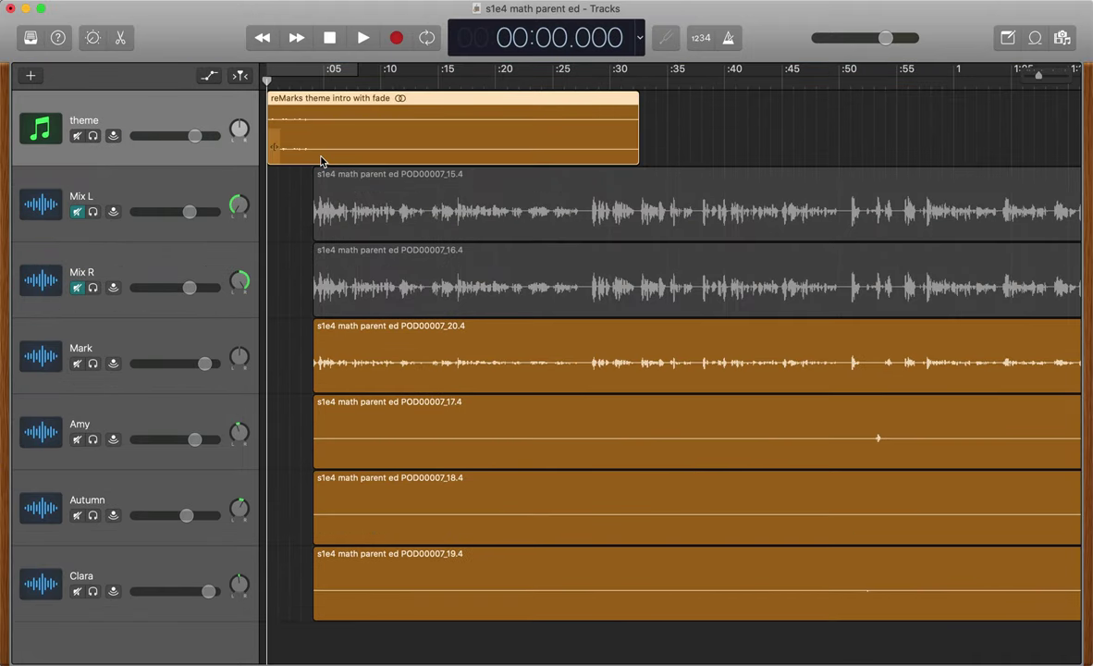
# Play the opening from the start of the project and stop shortly after the first speaker comes in, at about 4.9 seconds.
pyautogui.press('Return')
pyautogui.press('space')
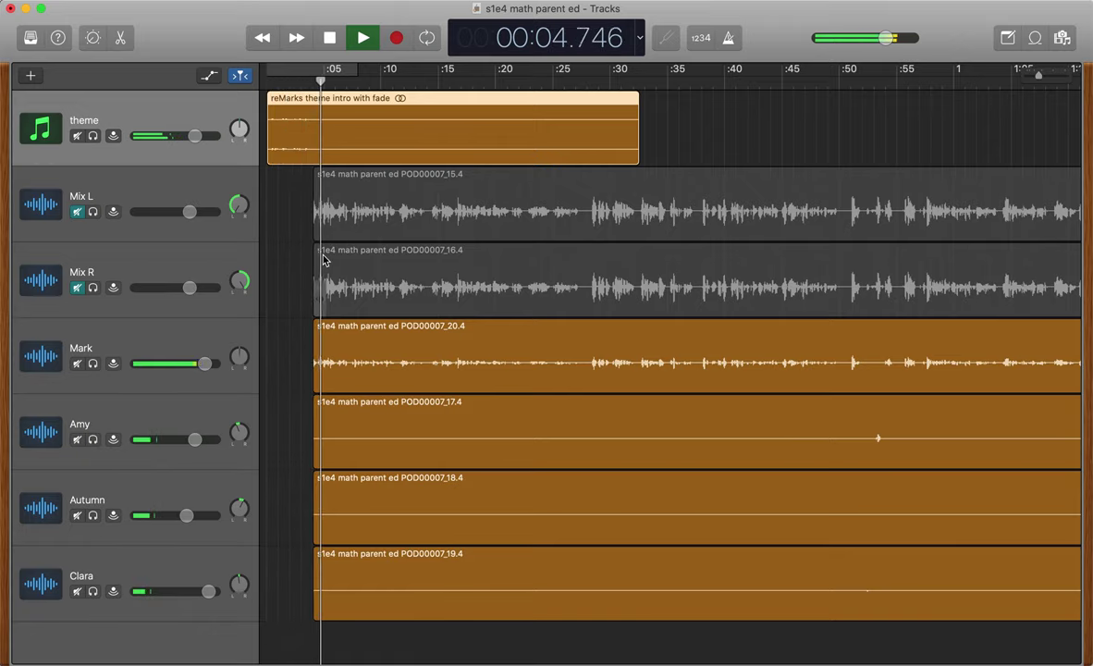
pyautogui.press('space')
# Move the two mix regions and all speaker regions together to start at 0 seconds, leaving the theme region in place.
pyautogui.click(301, 351)
pyautogui.press('super+a')
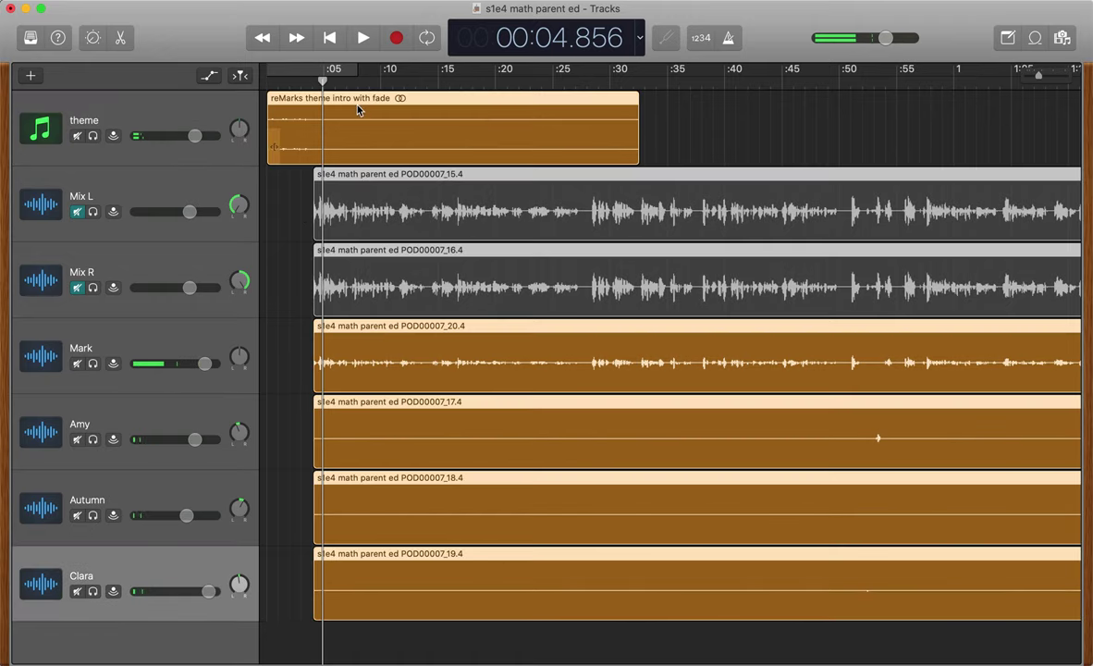
pyautogui.keyDown('shift'); pyautogui.click(358, 136); pyautogui.keyUp('shift')
pyautogui.moveTo(374, 197); pyautogui.dragTo(325, 246)
# Play the overlapping theme and speech from the start of the project and stop at about 1.8 seconds.
pyautogui.press('Return')
pyautogui.press('super+Right')
pyautogui.press('super+Right')
pyautogui.press('super+Right')
pyautogui.press('super+Right')
pyautogui.press('super+Right')
pyautogui.press('super+Right')
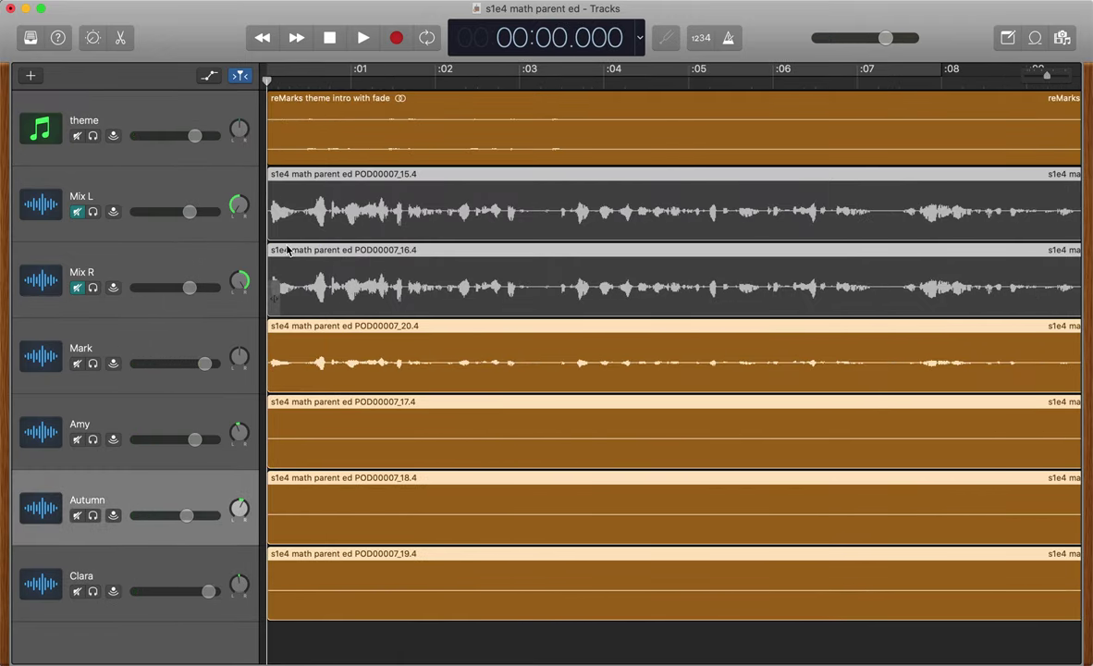
pyautogui.click(366, 645)
pyautogui.press('space')
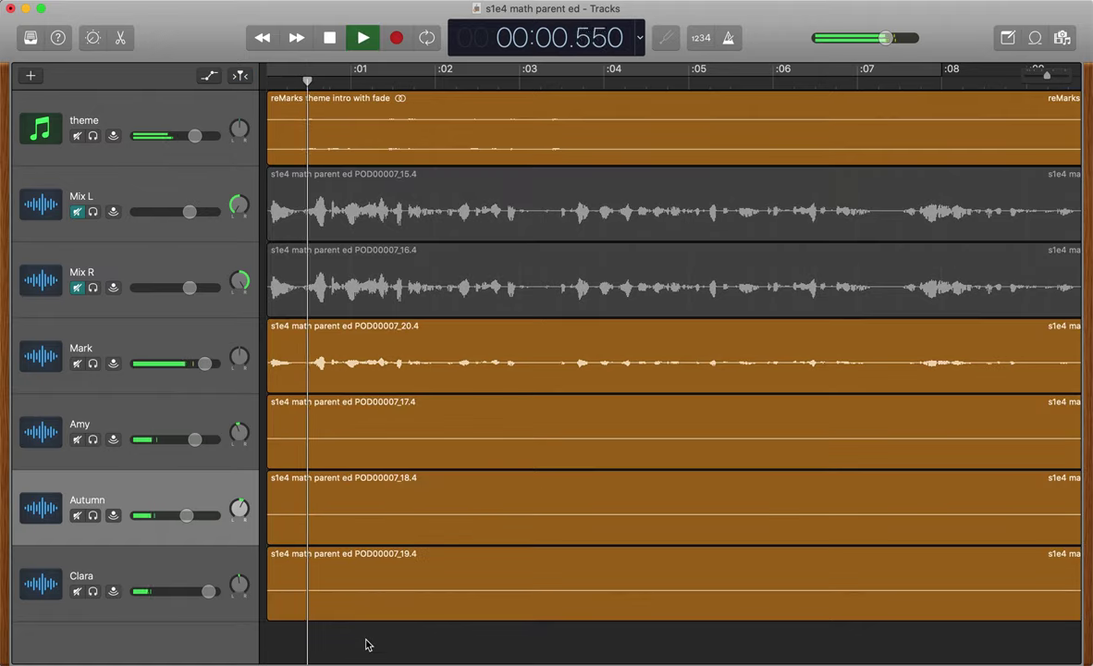
pyautogui.press('space')
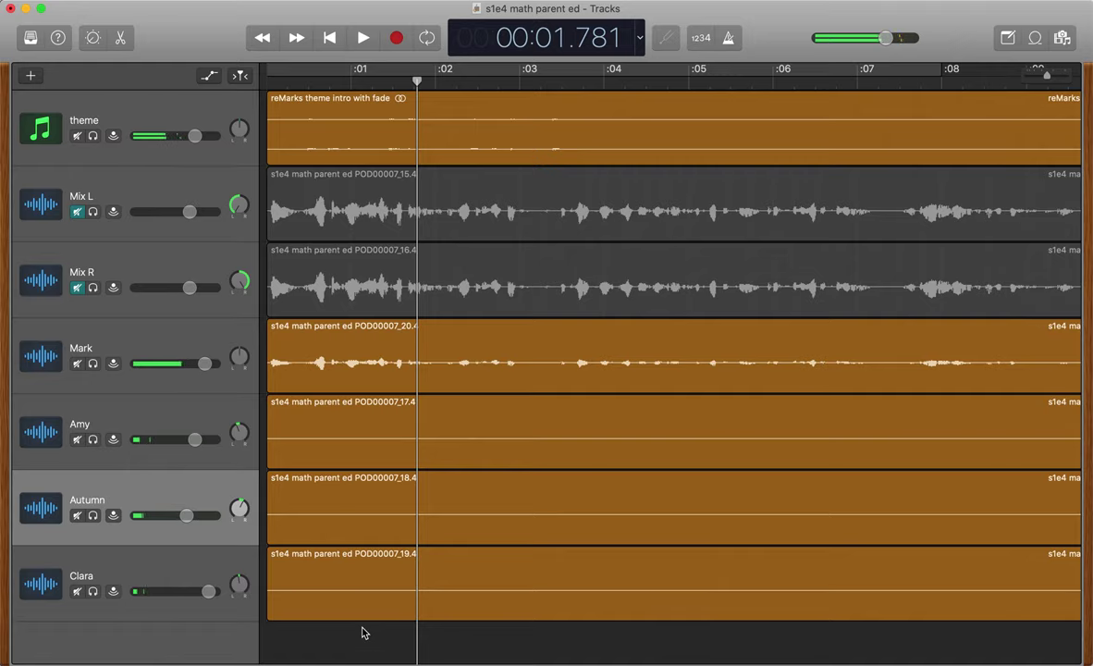
# Solo the theme track, play it from the start, and stop at 3.925 seconds to mark where the speech should enter.
pyautogui.click(93, 136)
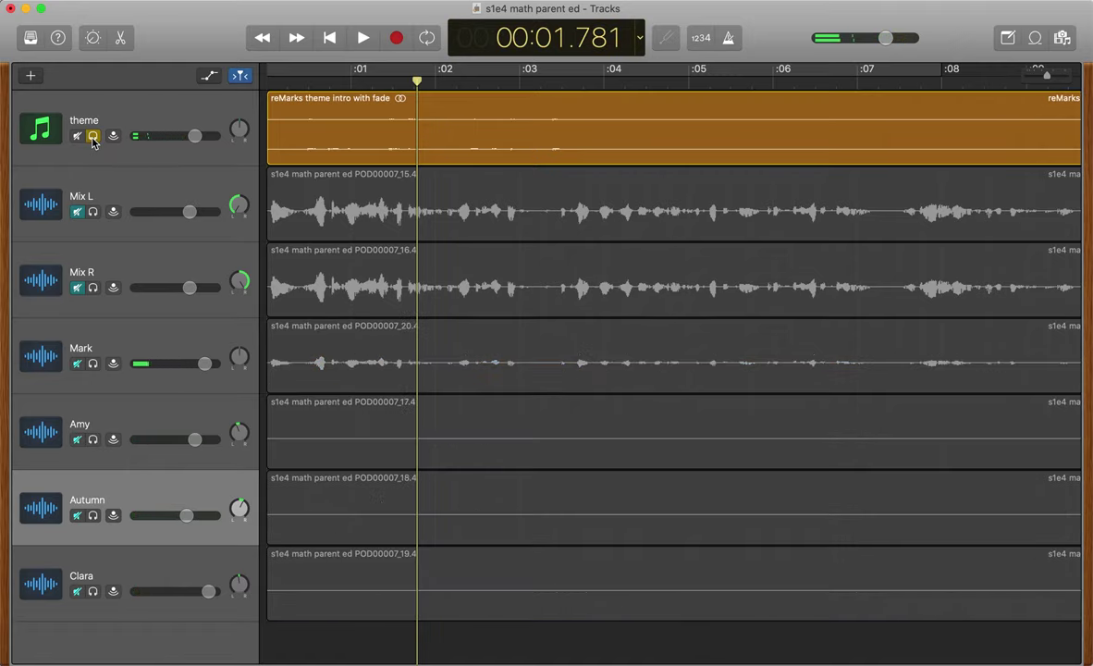
pyautogui.click(109, 119)
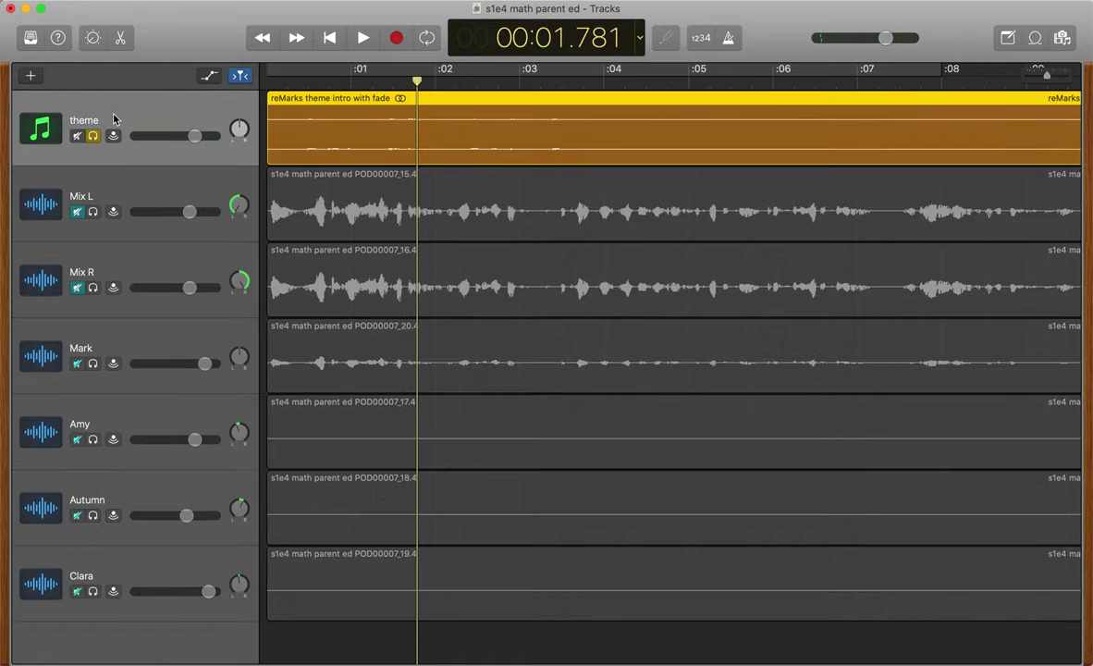
pyautogui.press('Return')
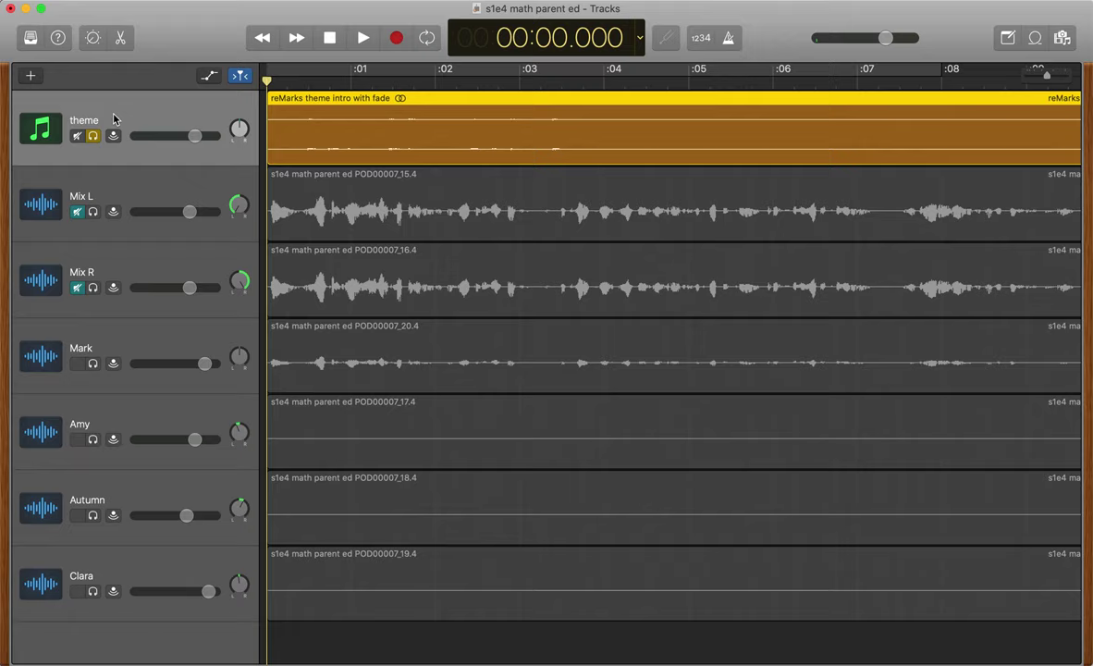
pyautogui.click(654, 80)
pyautogui.press('Return')
pyautogui.press('space')
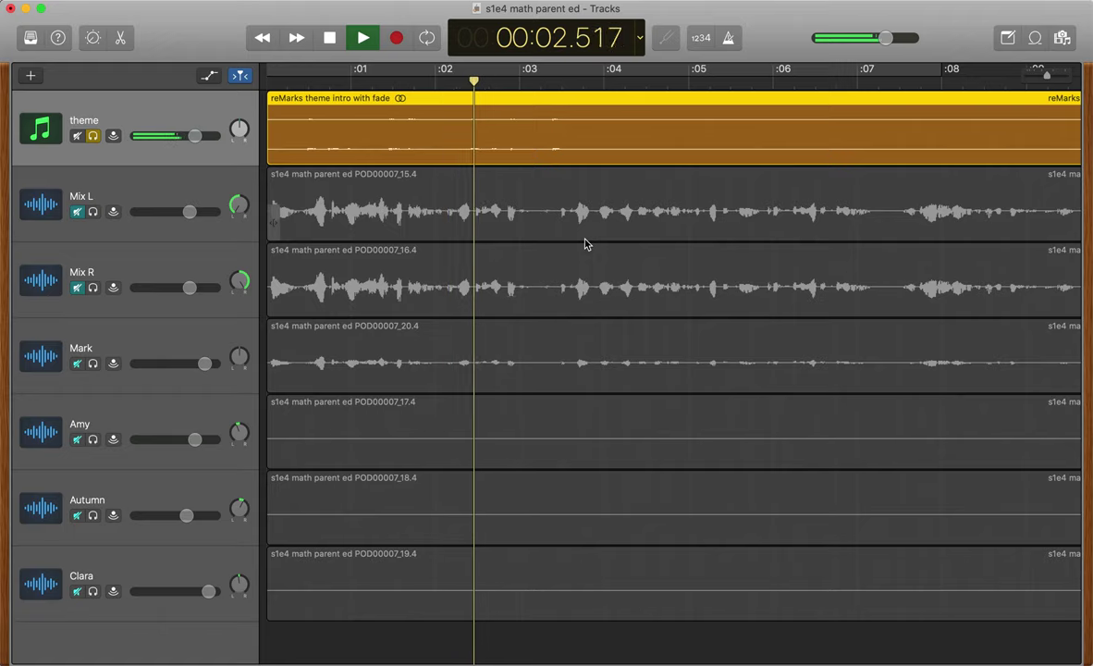
pyautogui.press('space')
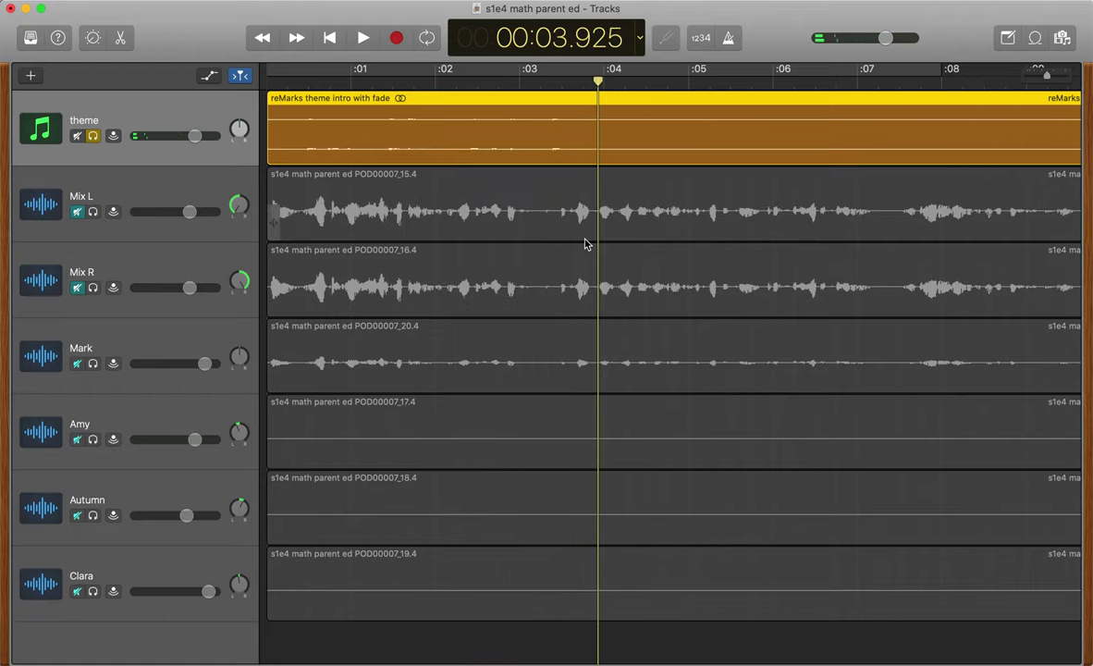
# Move all mix and speaker regions together to start at the playhead at 3.925 seconds, with the theme region starting at 0 seconds.
pyautogui.press('super+a')
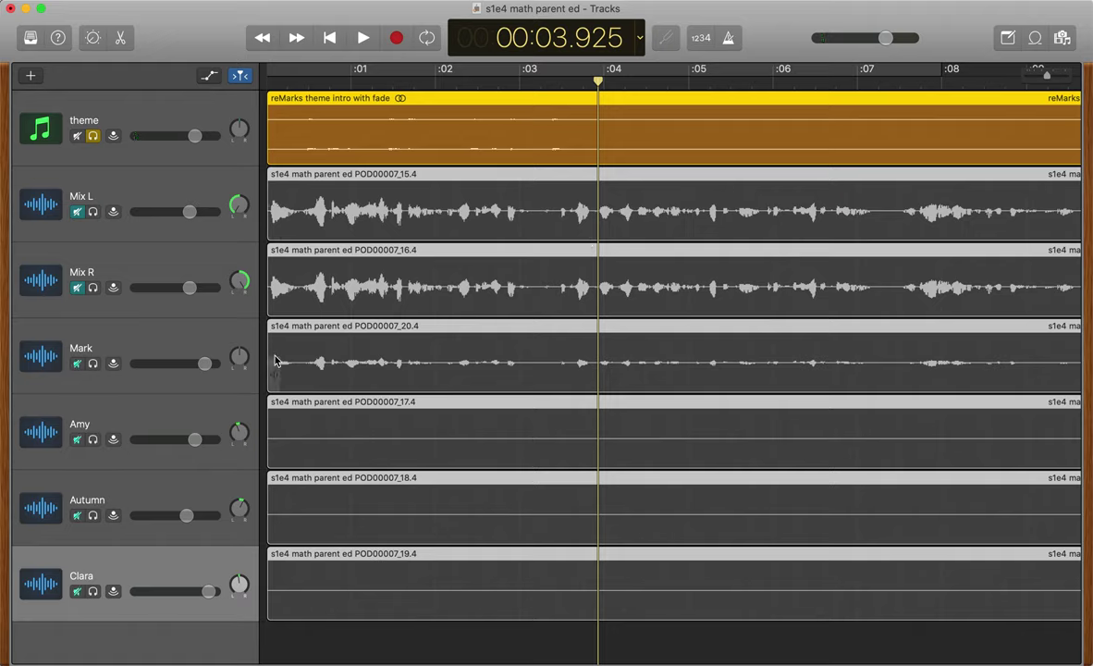
pyautogui.moveTo(291, 335); pyautogui.dragTo(627, 325)
pyautogui.click(525, 139)
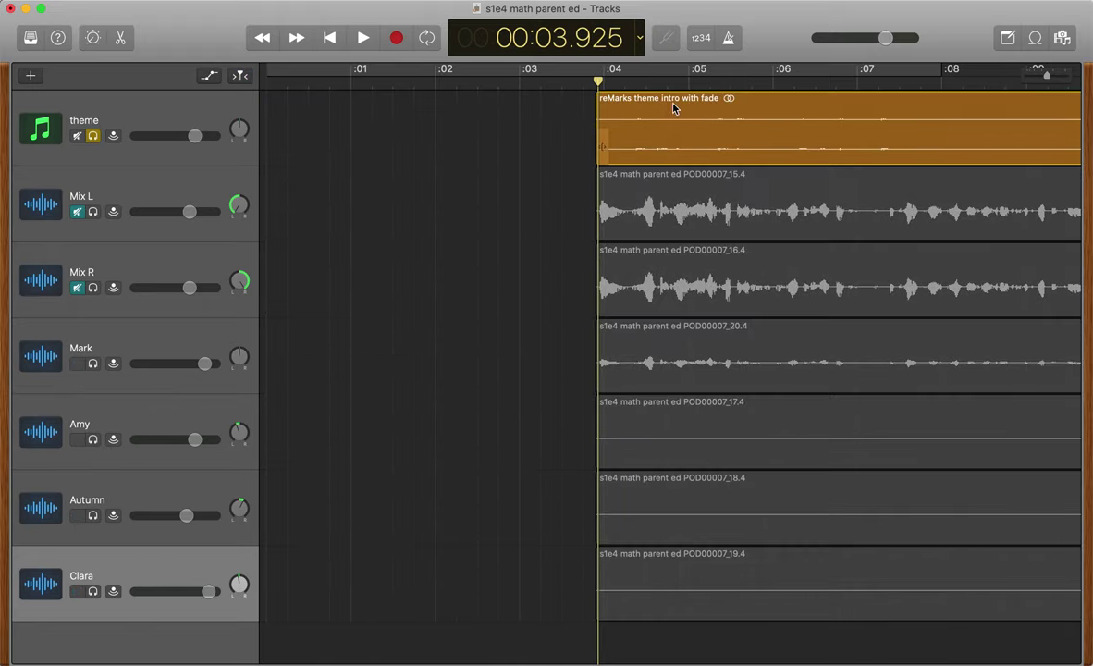
pyautogui.moveTo(687, 103); pyautogui.dragTo(317, 111)
# Switch off the theme's solo and play the intro from the start through the first speaker's entry, stopping at about 8.6 seconds.
pyautogui.press('Return')
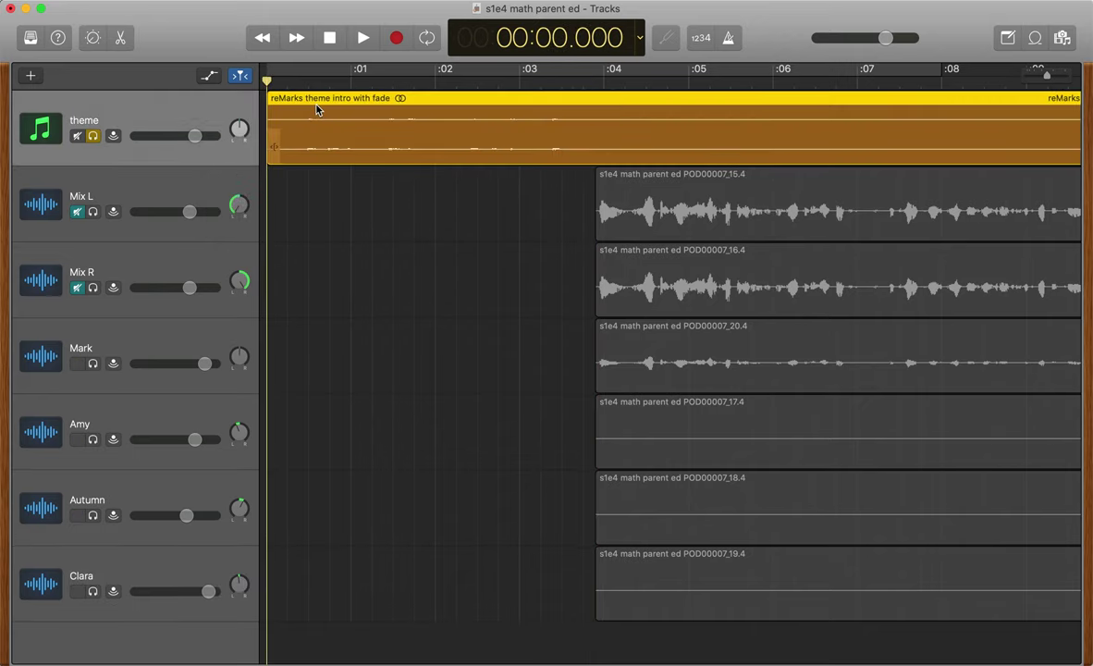
pyautogui.press('space')
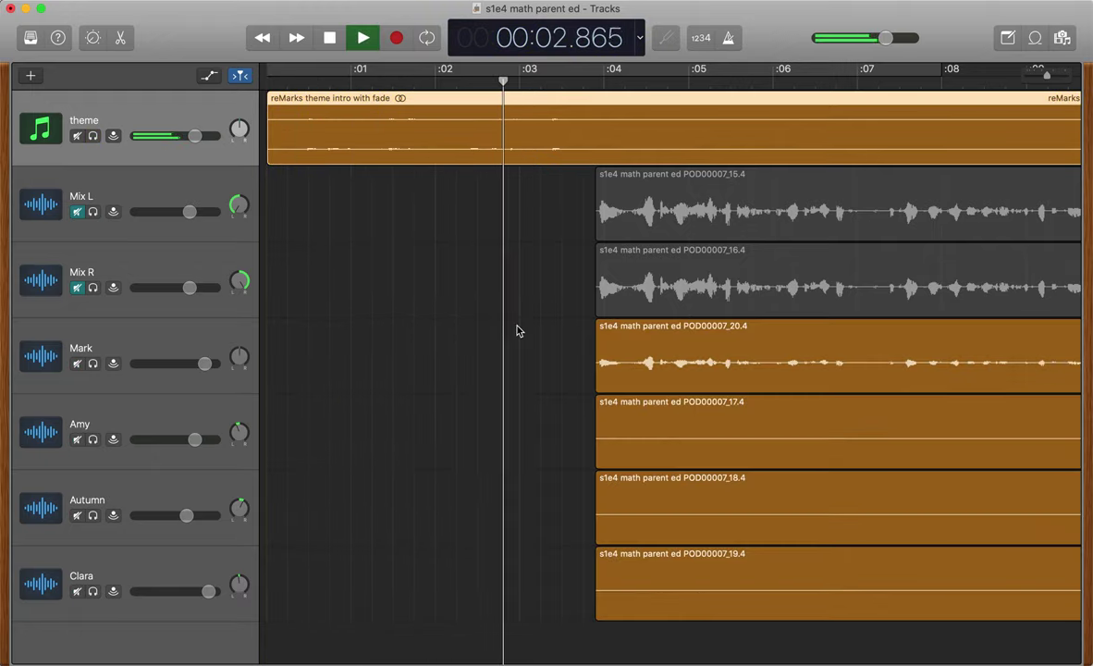
pyautogui.hscroll(3, 478, 376)
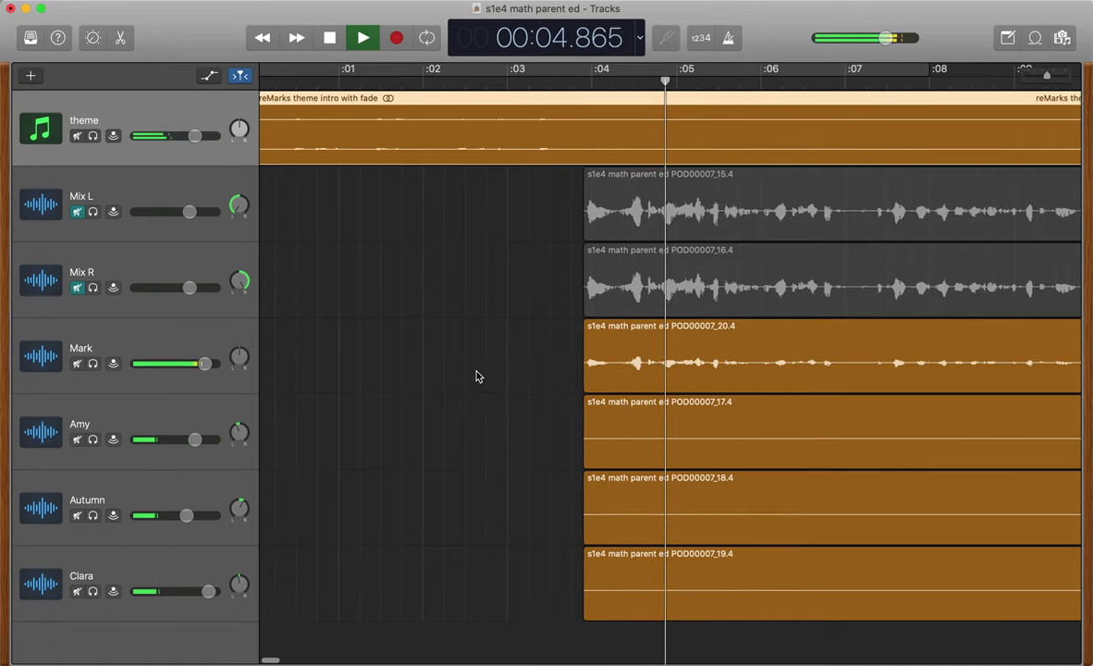
pyautogui.press('space')
pyautogui.scroll(-5, 478, 376)
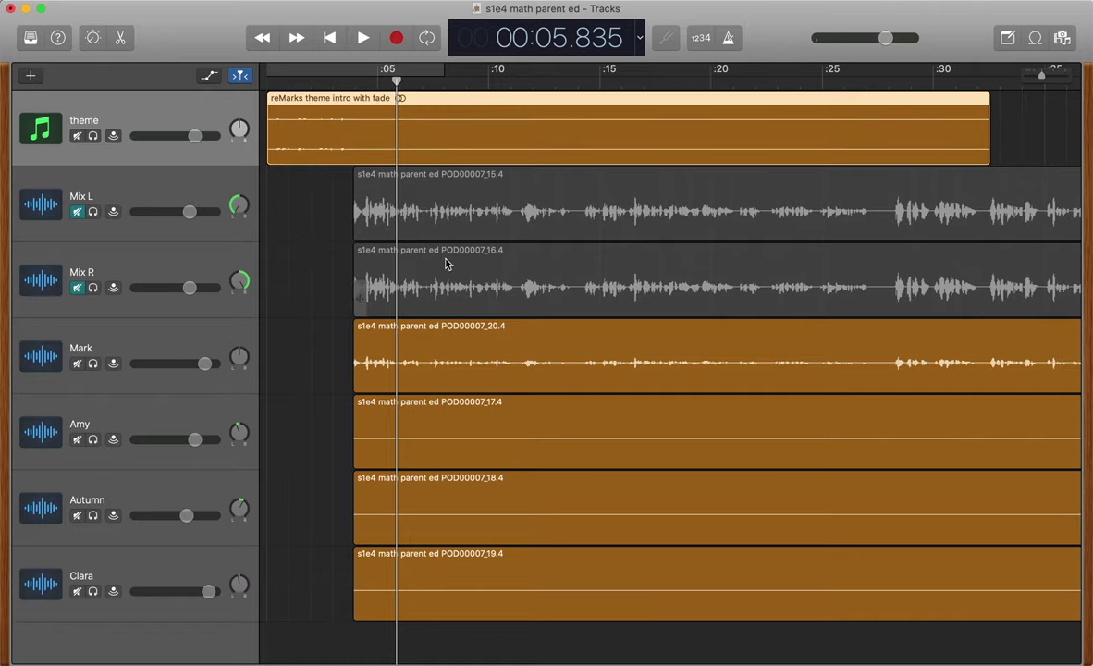
pyautogui.press('space')
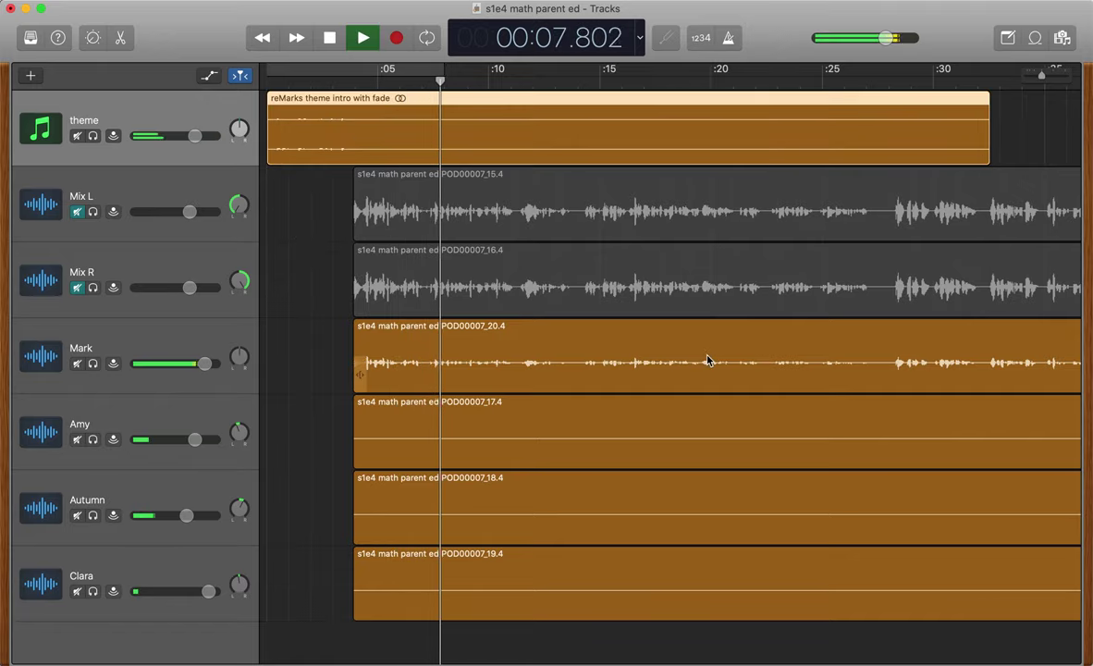
pyautogui.hscroll(2, 703, 359)
pyautogui.press('space')
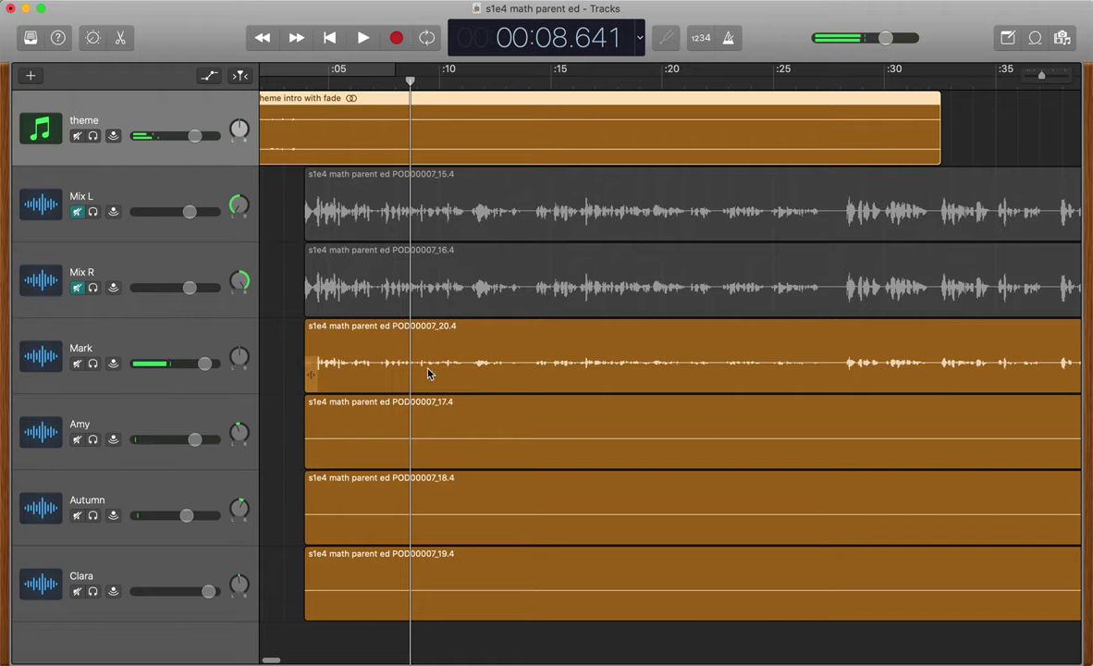
# Play the conversation from about 0:46 up to the second speaker's brief interjection near 0:53.
pyautogui.hscroll(6, 642, 368)
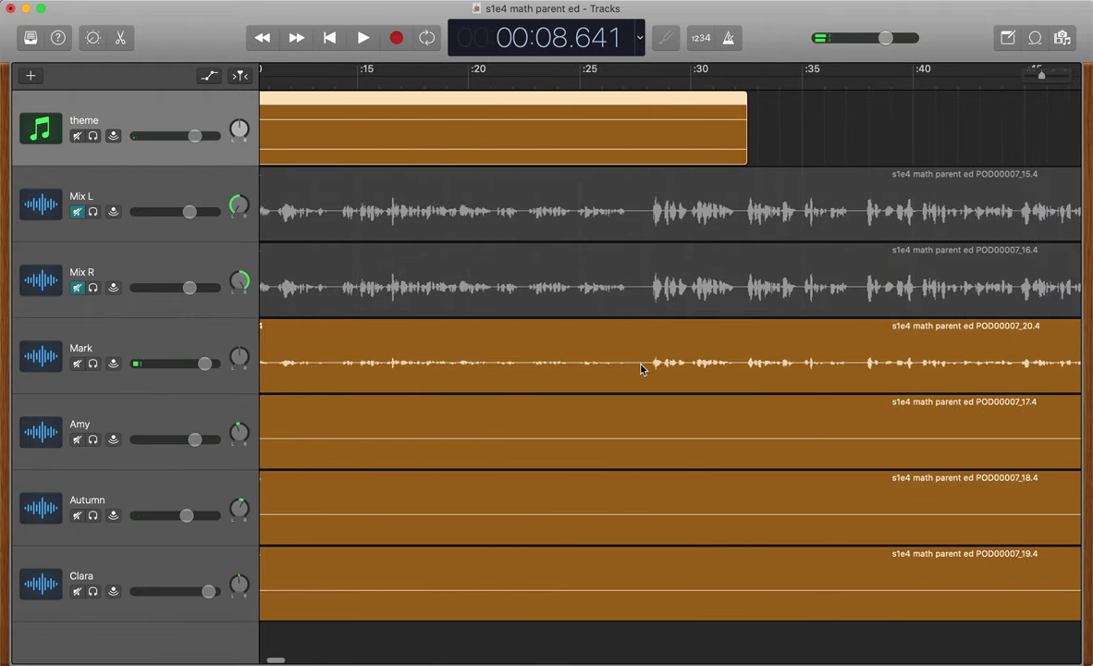
pyautogui.hscroll(5, 830, 448)
pyautogui.hscroll(8, 830, 448)
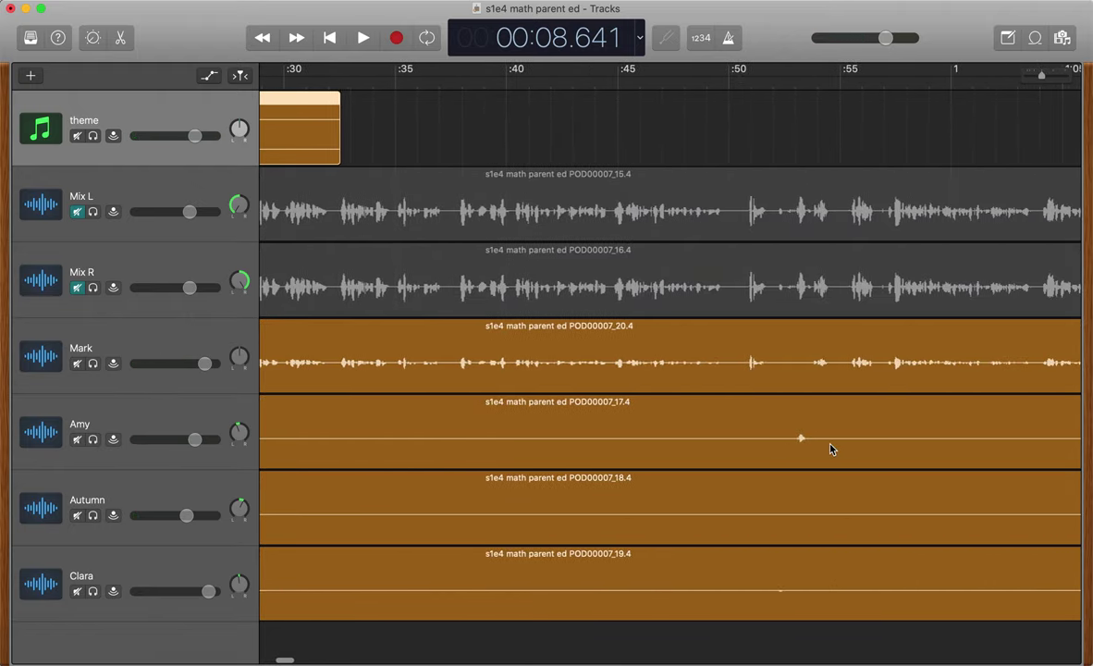
pyautogui.click(642, 86)
pyautogui.press('space')
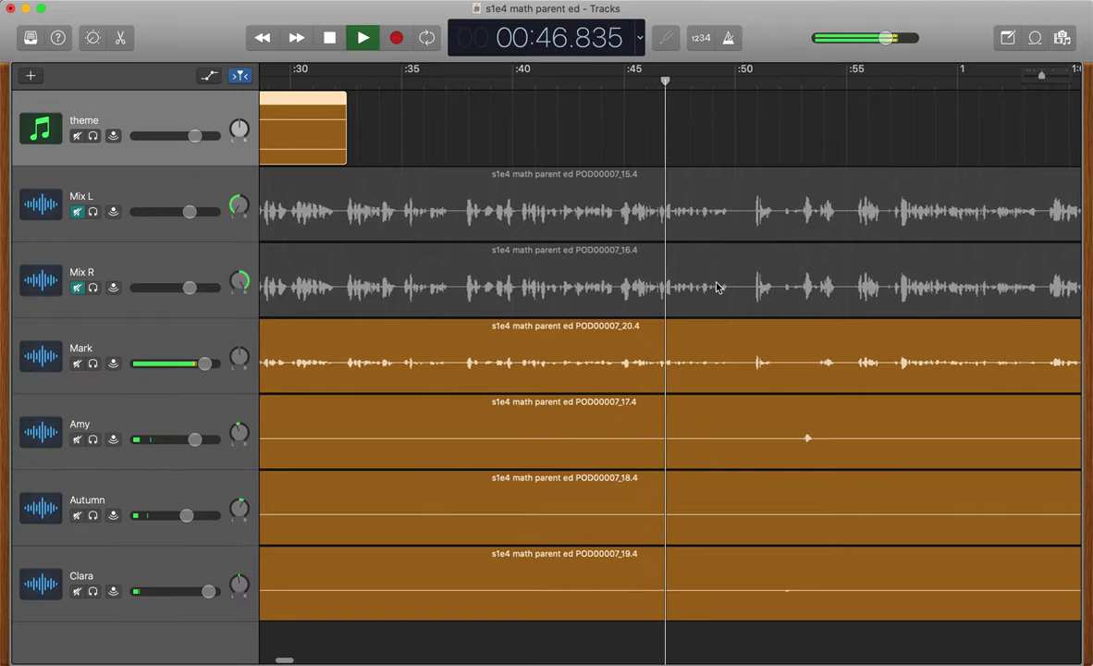
pyautogui.scroll(4, 717, 287)
pyautogui.hscroll(10, 717, 285)
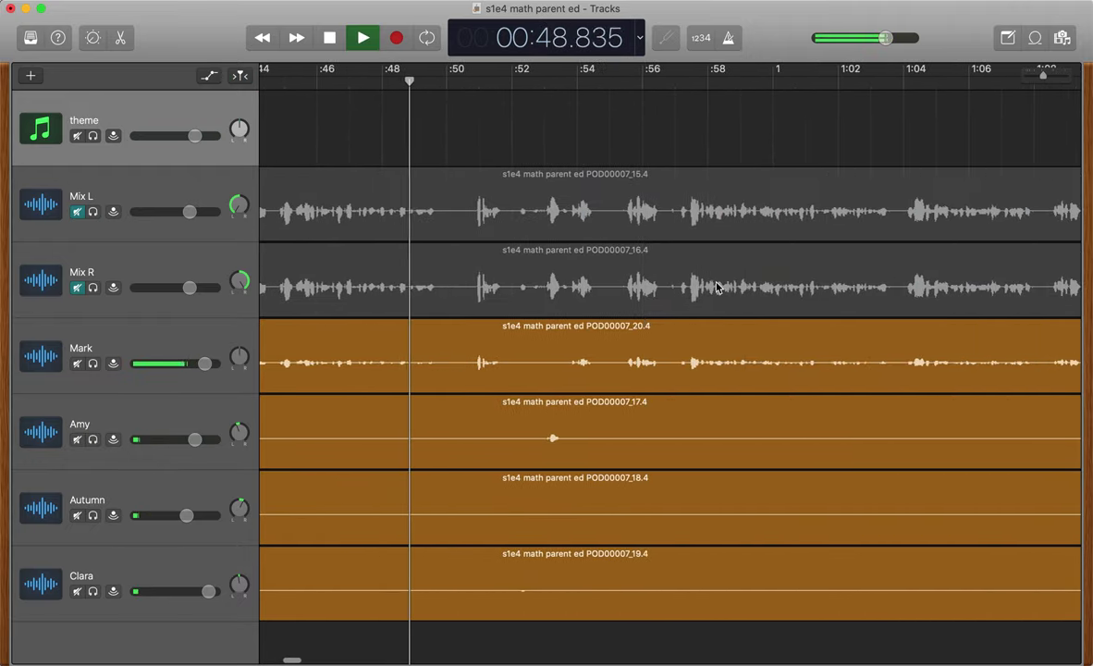
pyautogui.scroll(-3, 608, 406)
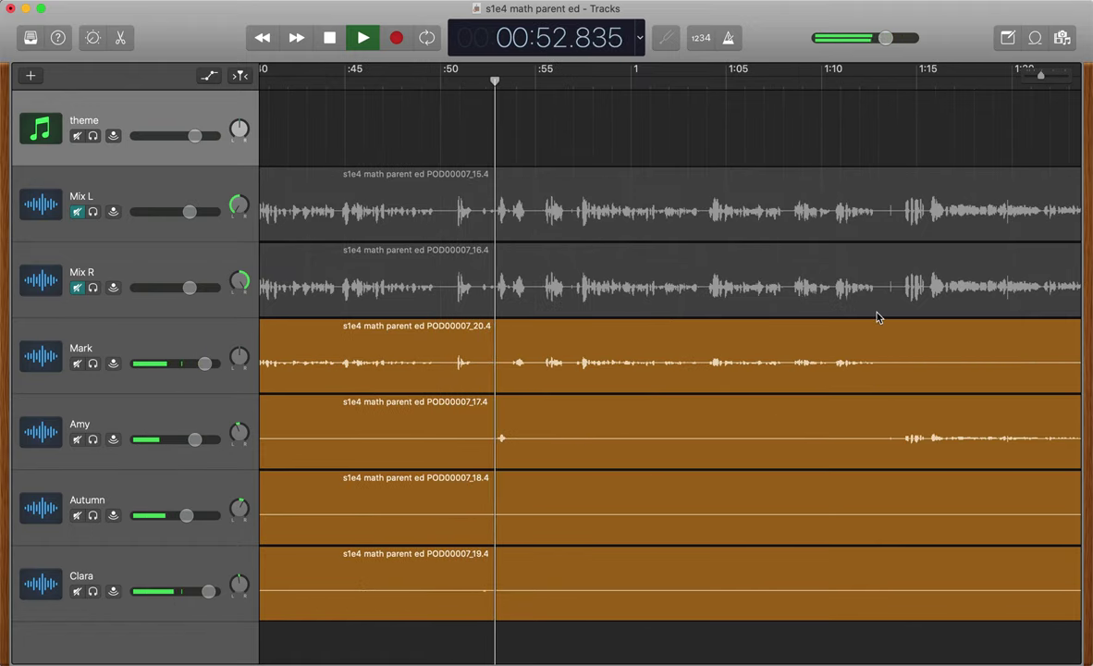
# Play the end of the first speaker's introduction from about 1:13 and stop at 1:13.4, in the gap before the second speaker's reply.
pyautogui.click(875, 88)
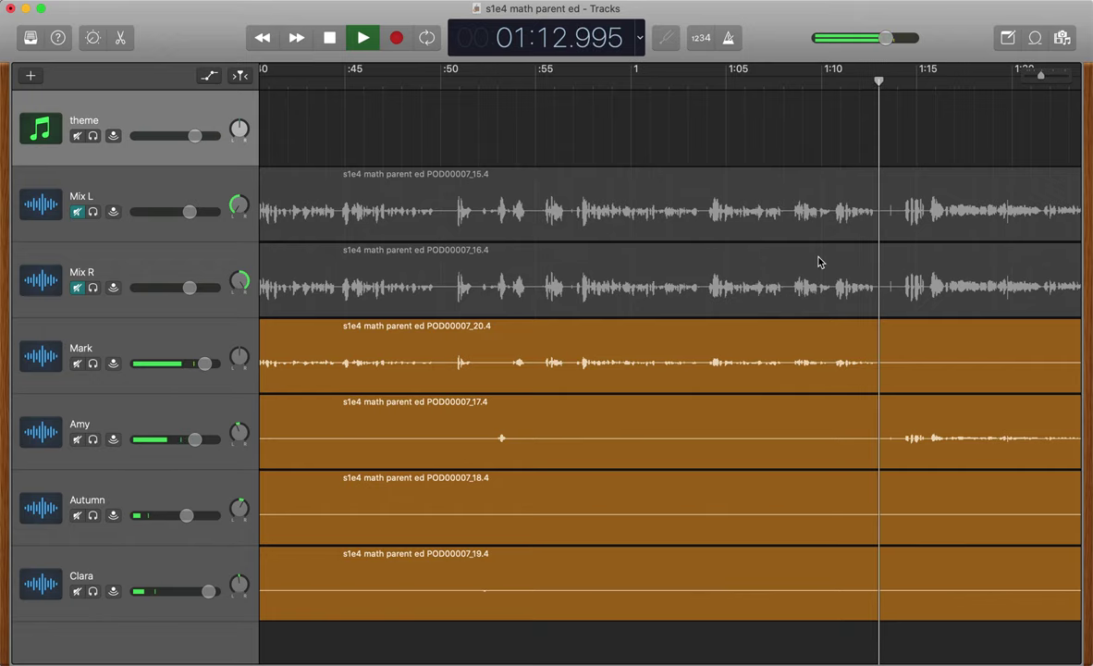
pyautogui.press('space')
pyautogui.scroll(2, 819, 264)
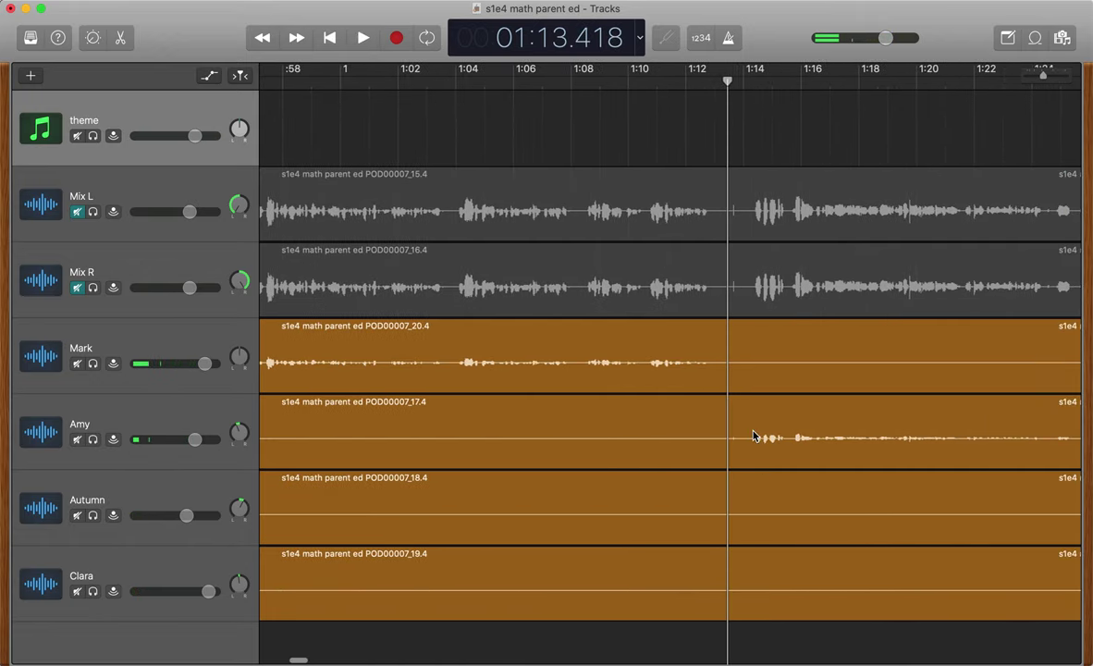
pyautogui.scroll(5, 754, 437)
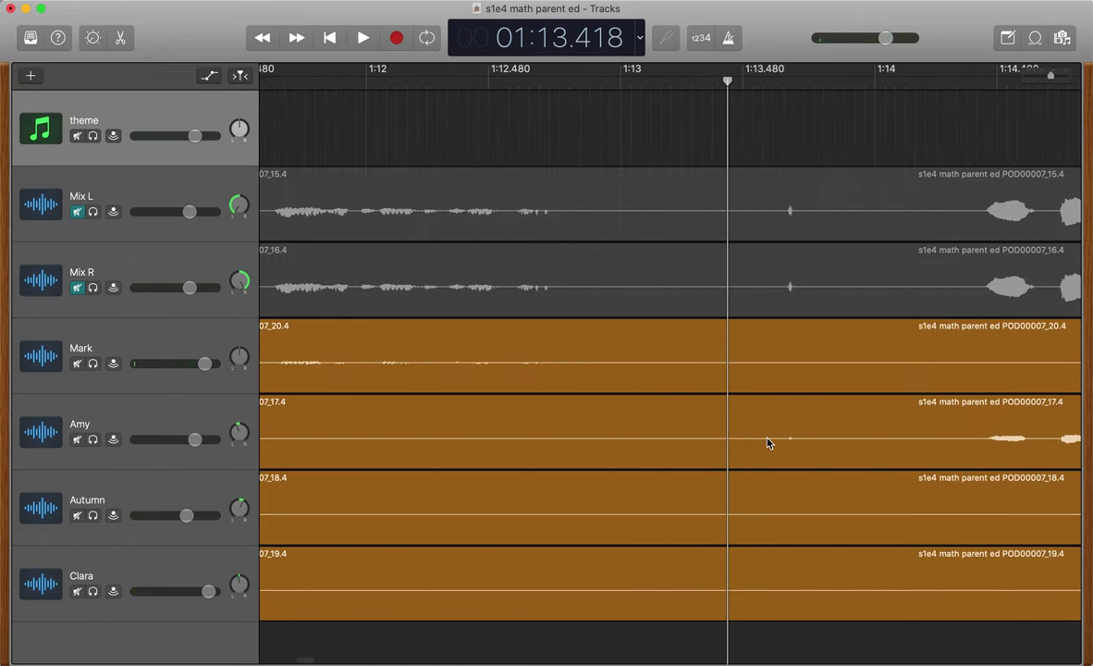
# Play from the gap at about 1:13.4 into the second speaker's reply and stop at about 1:14.7.
pyautogui.hscroll(3, 654, 262)
pyautogui.press('space')
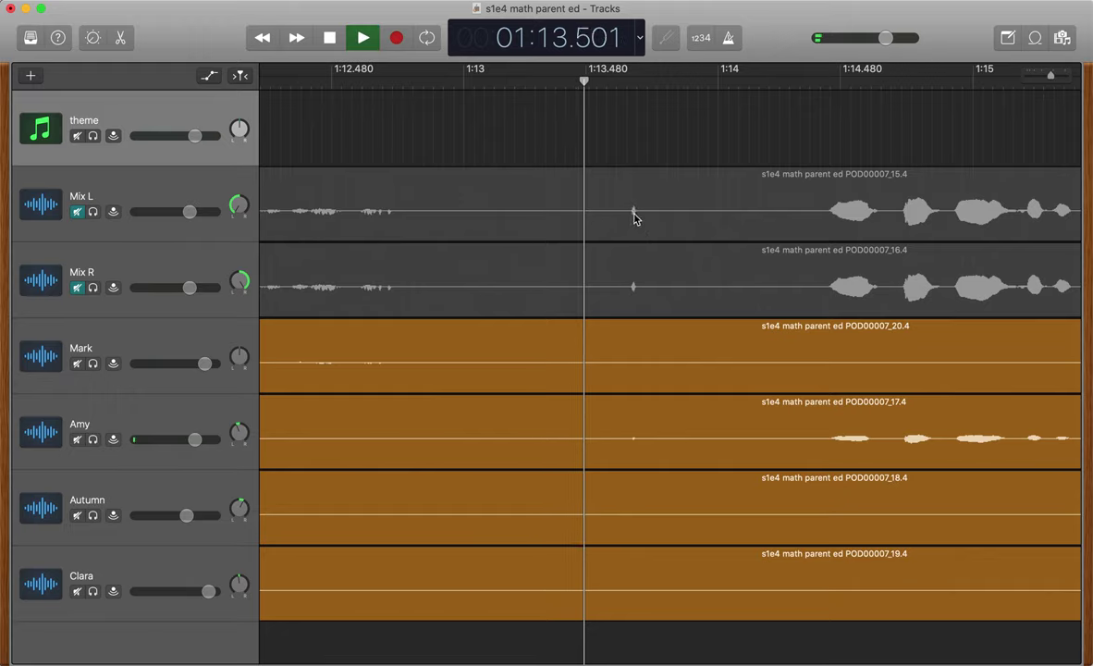
pyautogui.press('space')
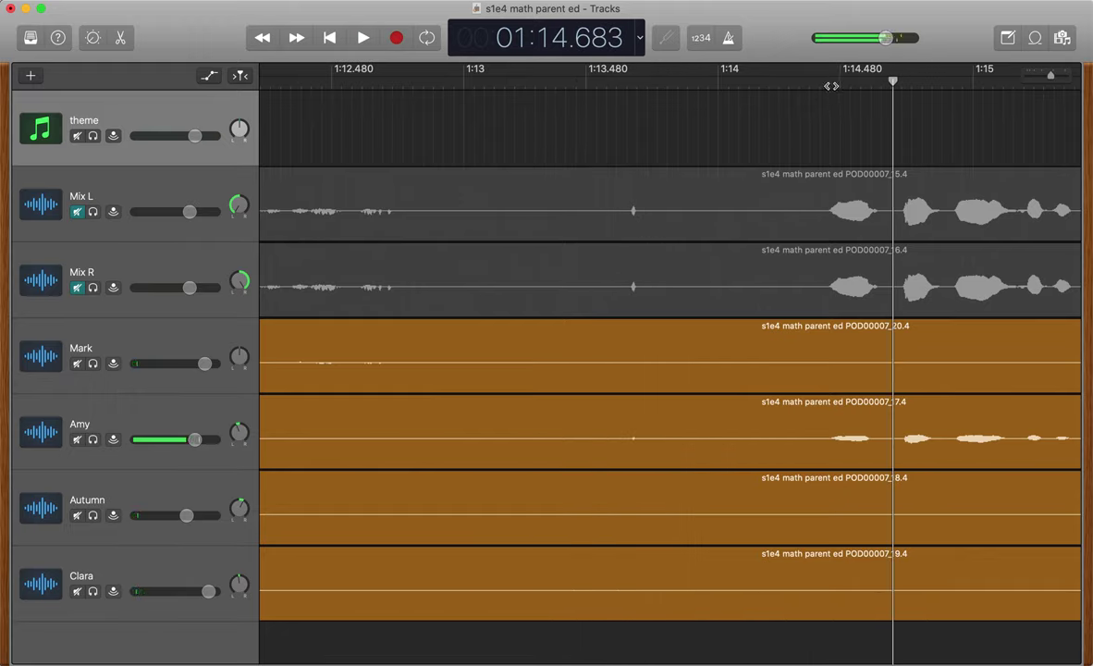
# Place the playhead at 1:14.400, immediately before the second speaker's reply begins.
pyautogui.click(825, 84)
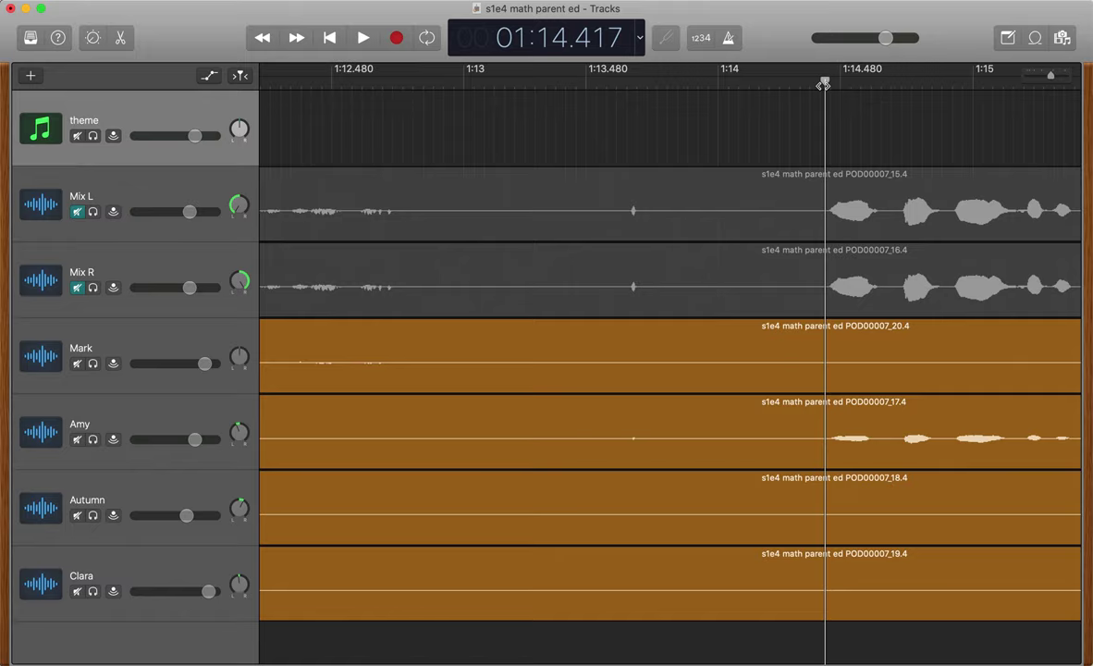
pyautogui.scroll(-15, 791, 95)
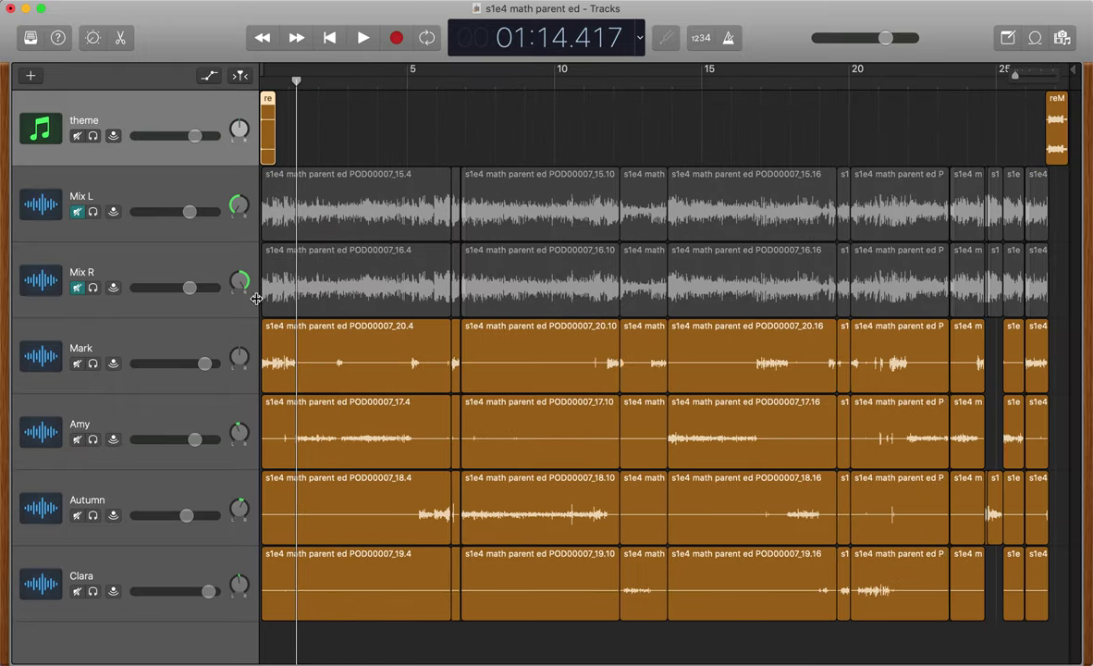
pyautogui.scroll(10, 313, 287)
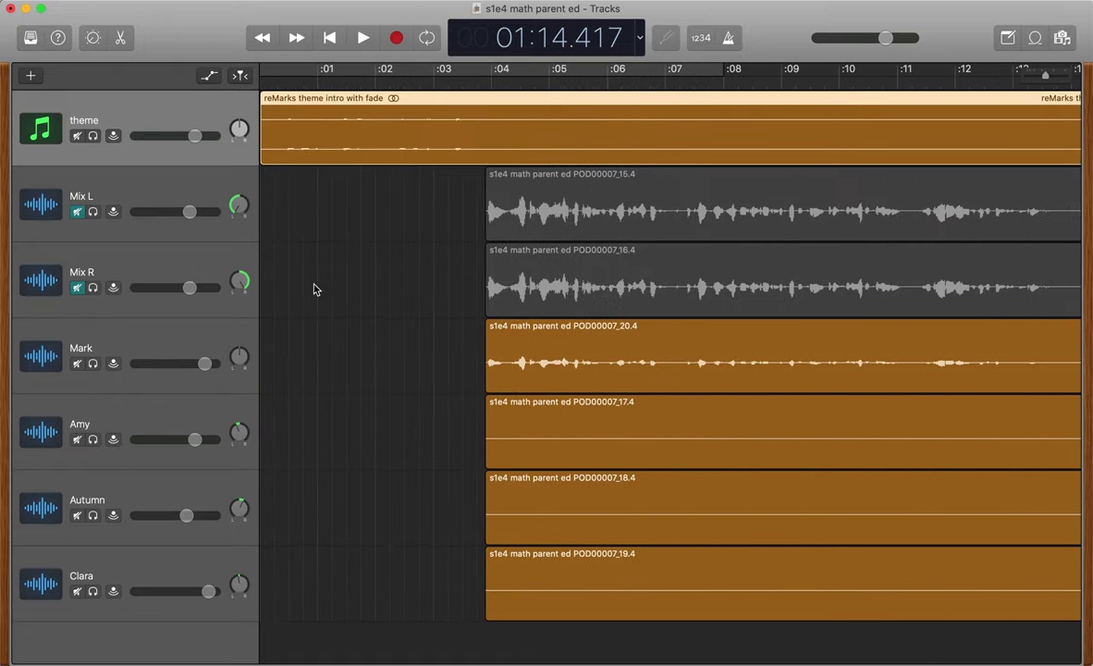
pyautogui.hscroll(15, 313, 288)
pyautogui.hscroll(20, 534, 346)
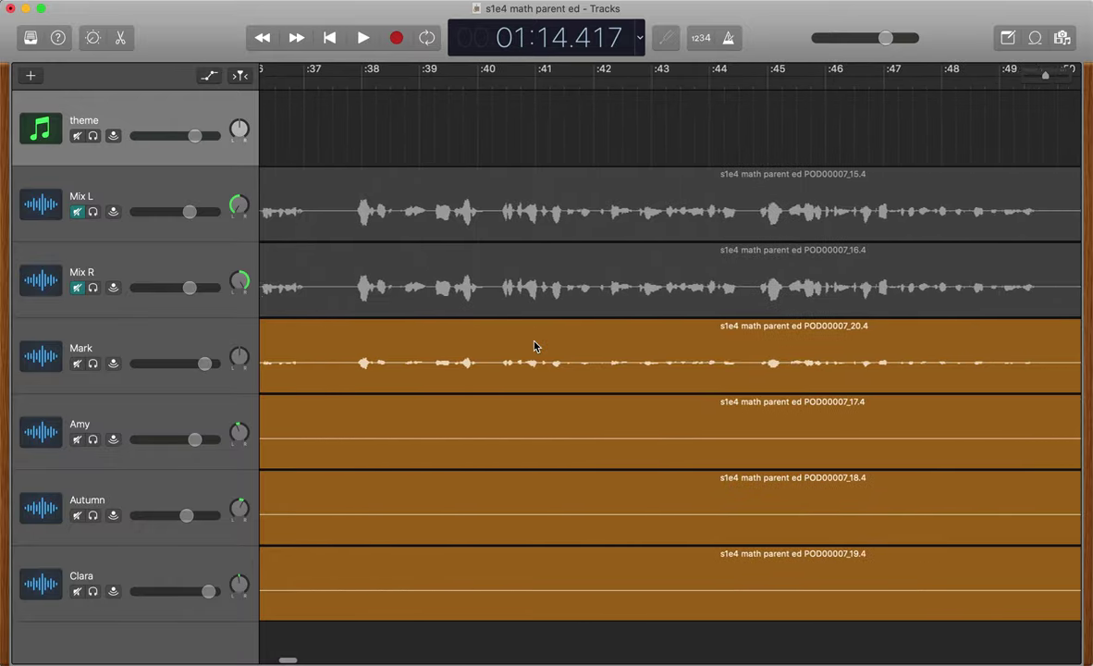
pyautogui.hscroll(5, 534, 346)
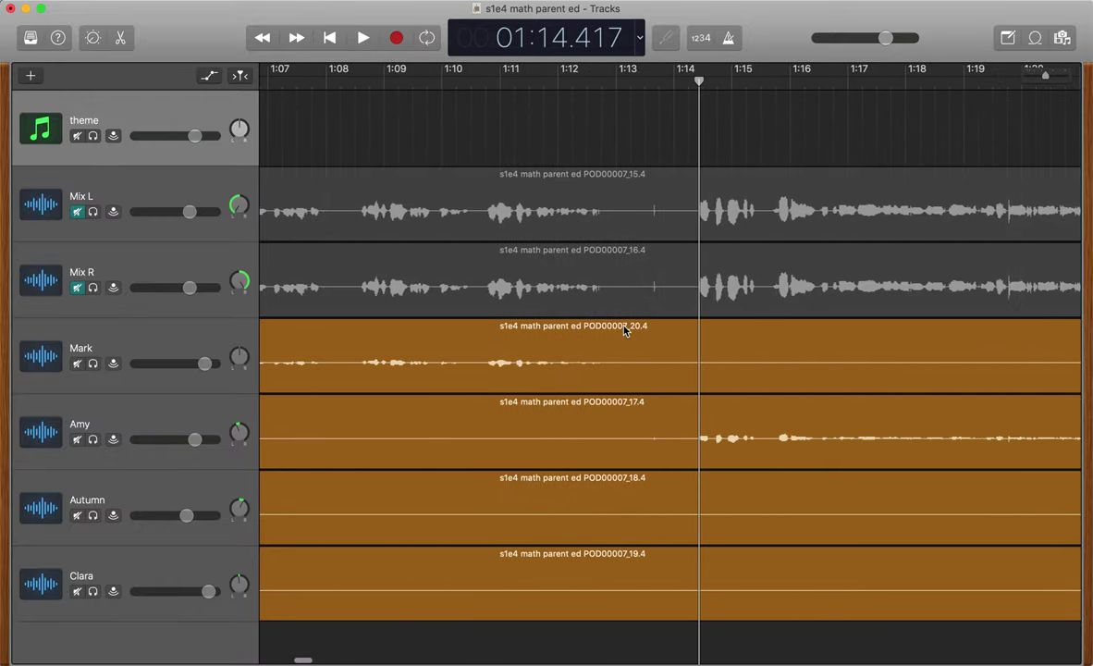
pyautogui.scroll(4, 624, 331)
pyautogui.moveTo(699, 81); pyautogui.dragTo(695, 82)
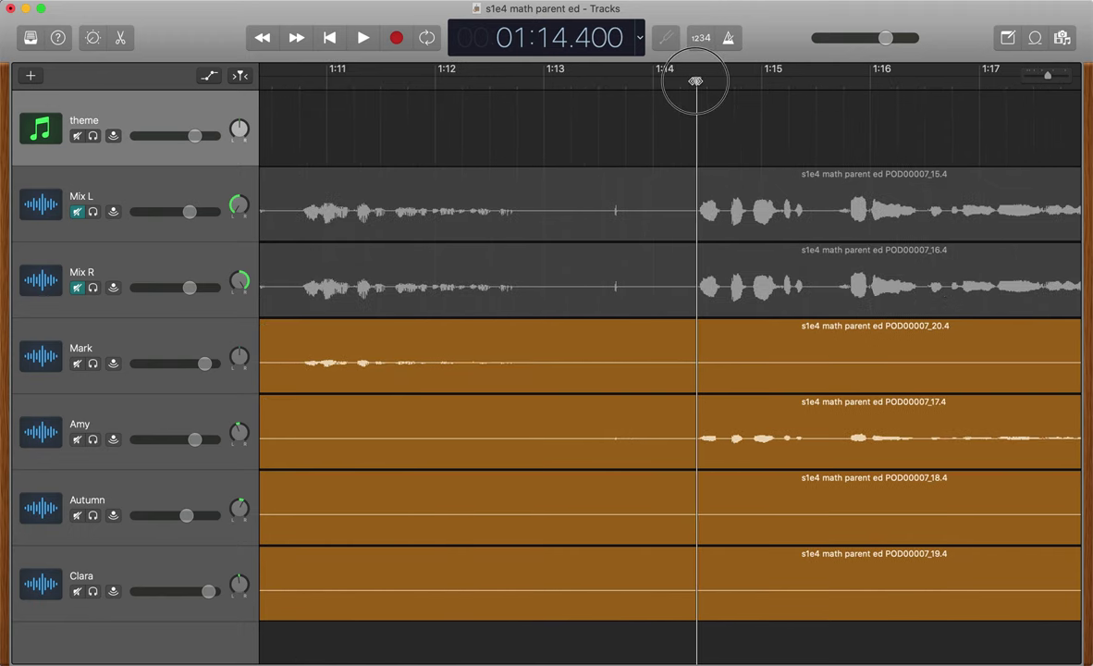
# Split all mix and speaker regions at the playhead at 1:14.400, undoing and redoing the split once.
pyautogui.click(695, 148)
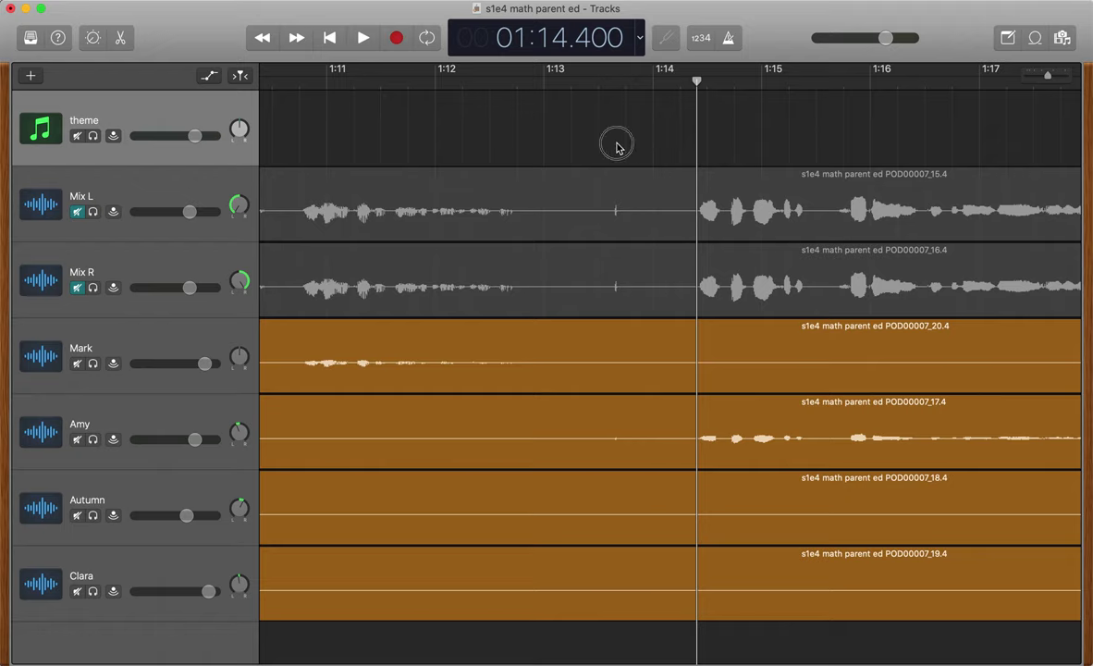
pyautogui.press('super+a')
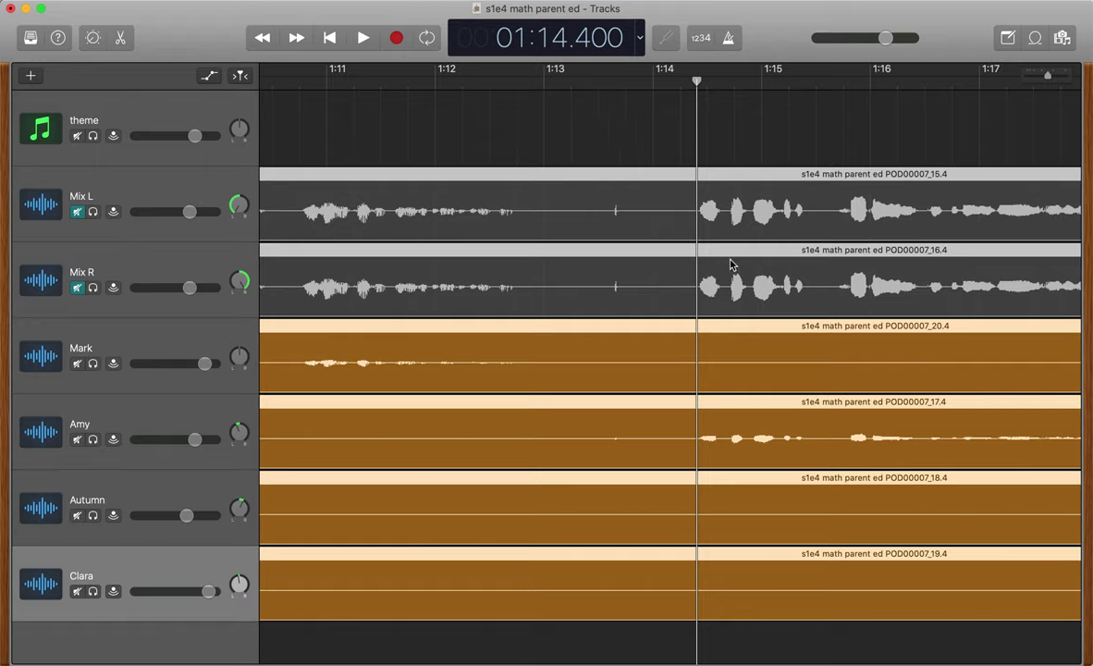
pyautogui.press('super+t')
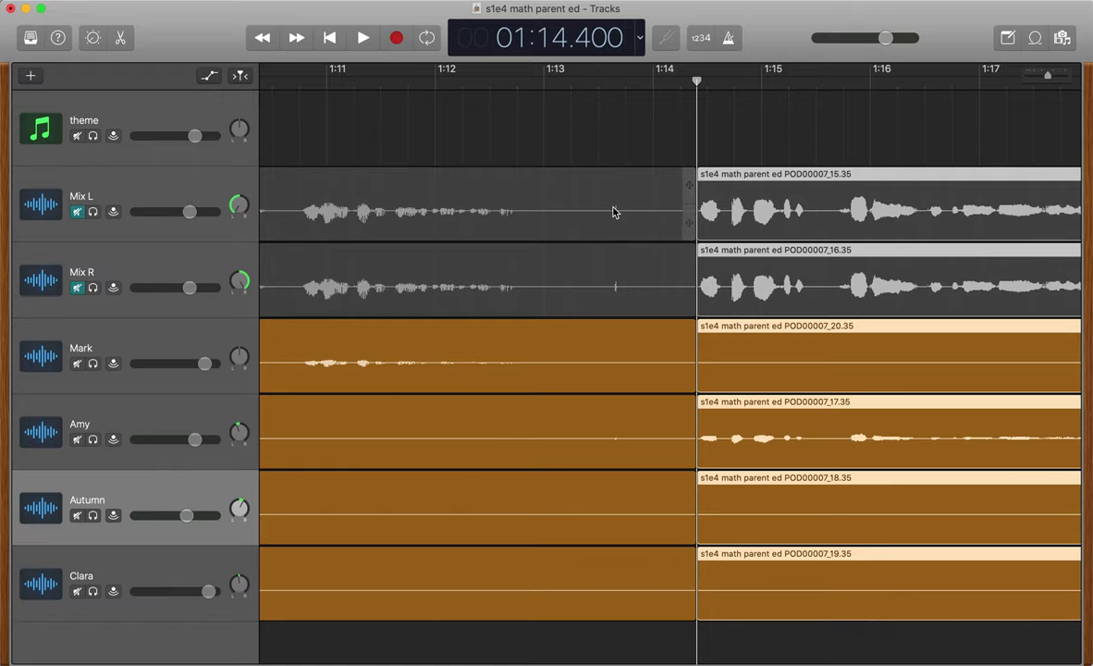
pyautogui.press('super+z')
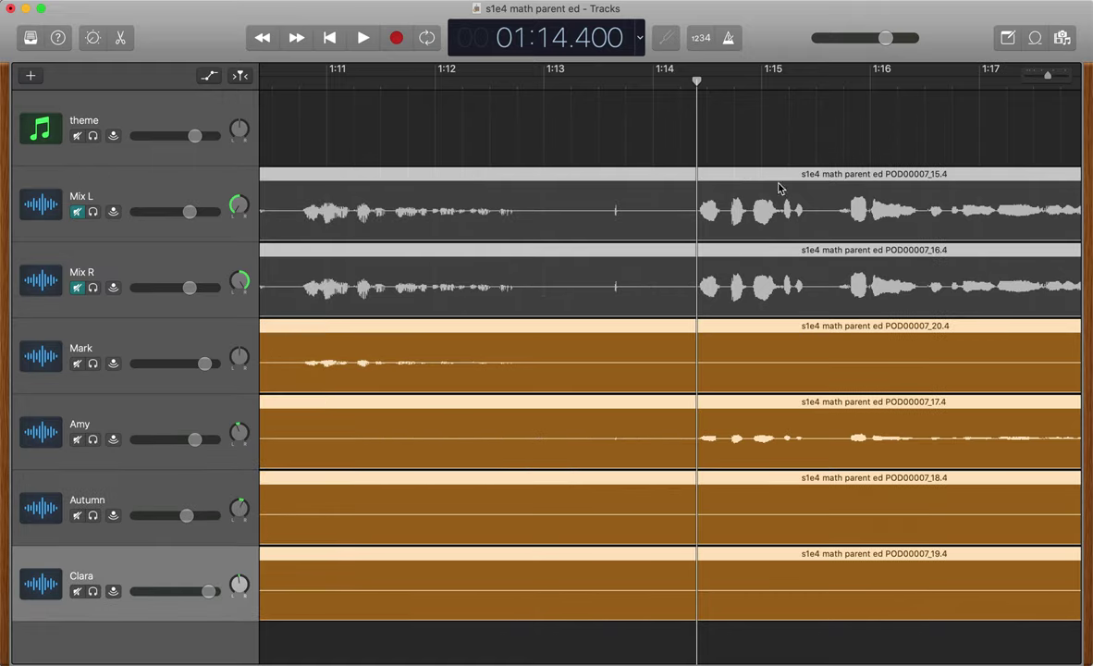
pyautogui.press('super+shift+z')
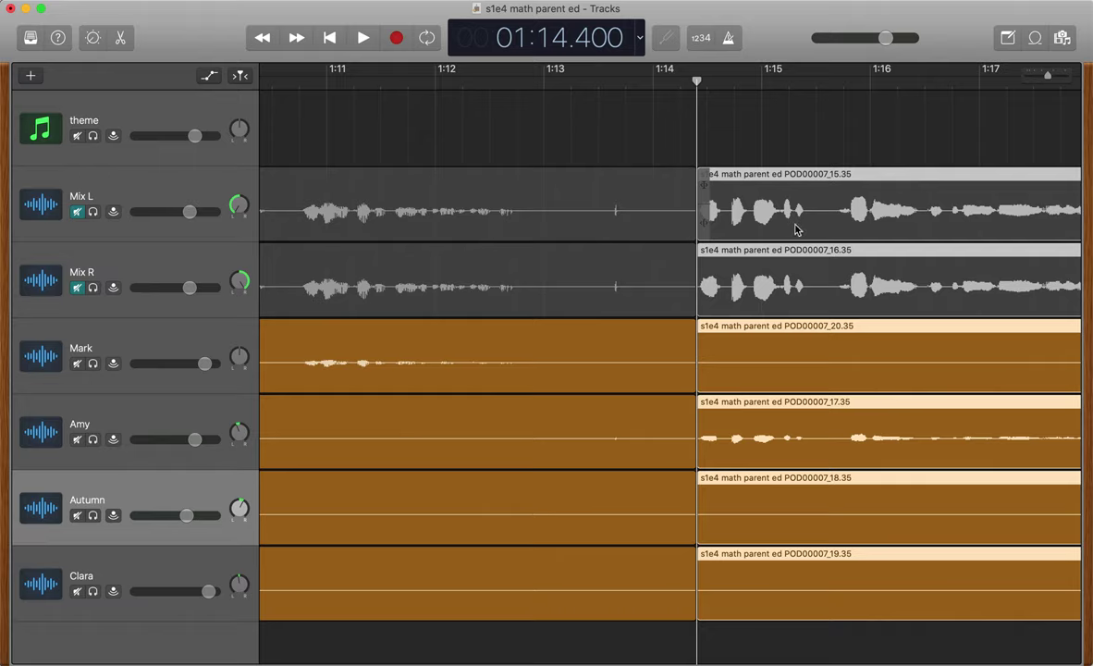
# Try a tighter handover with the regions after the split starting at about 1:13.4, play it, and undo the move.
pyautogui.moveTo(772, 215); pyautogui.dragTo(668, 222)
pyautogui.click(427, 84)
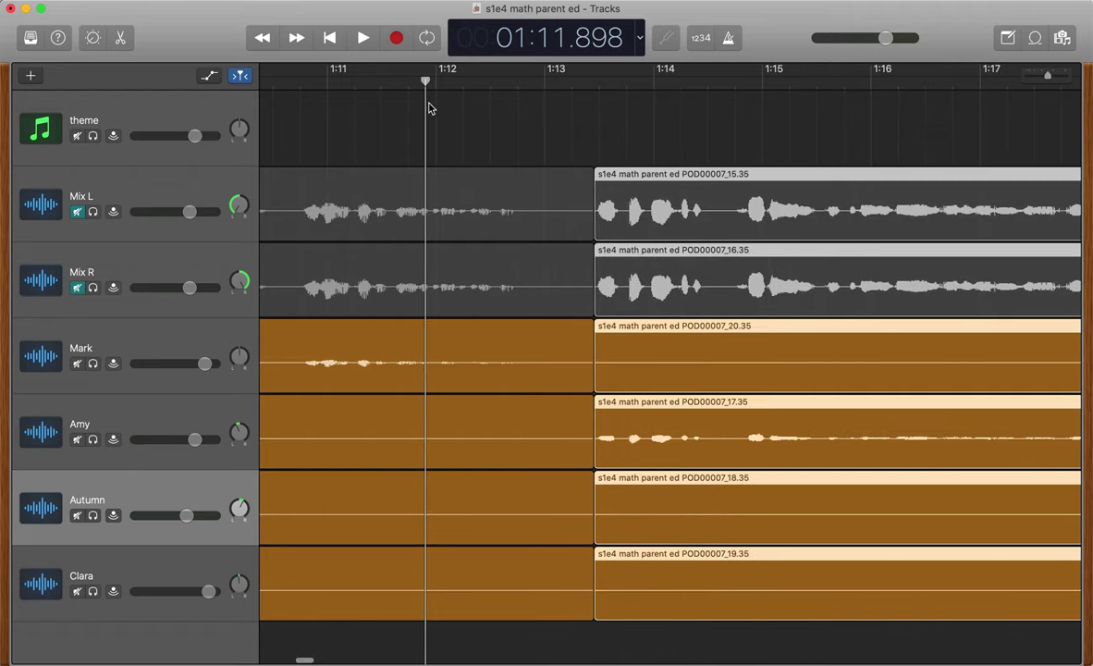
pyautogui.press('space')
pyautogui.hscroll(-2, 627, 386)
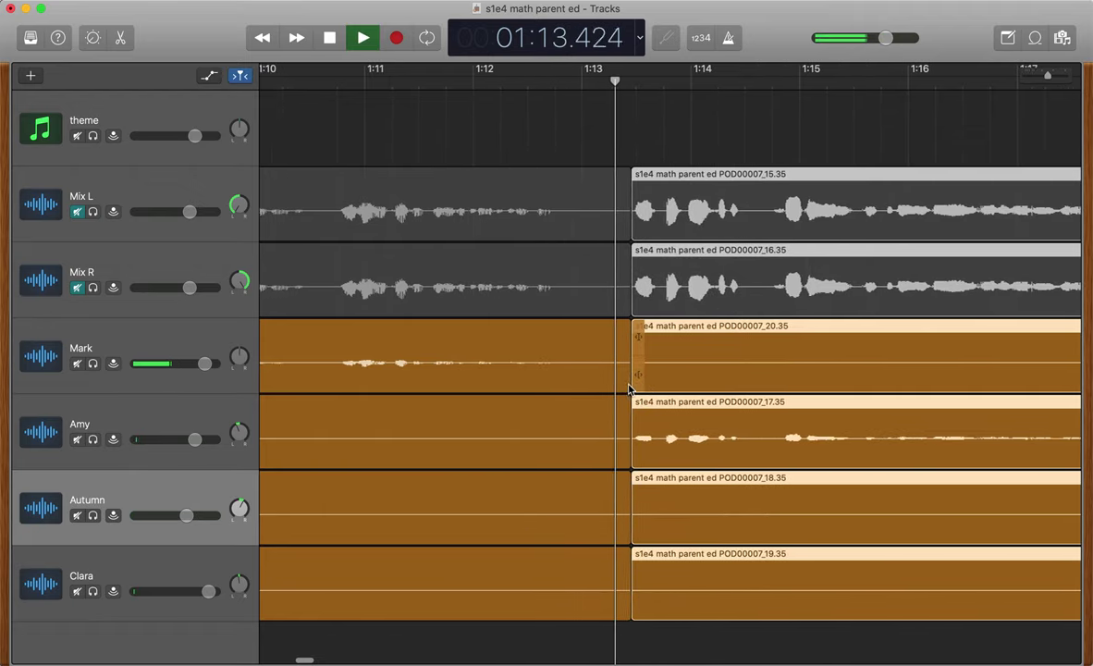
pyautogui.press('space')
pyautogui.press('super+z')
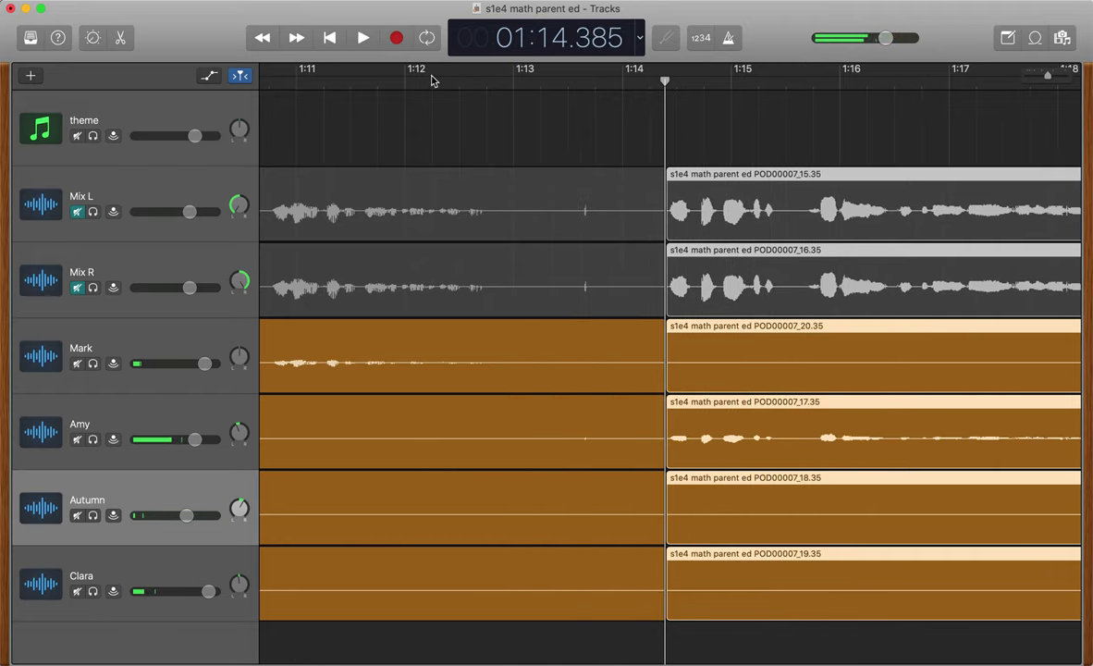
# Play the handover with its original pause from about 1:12.2, stopping at about 1:14.9.
pyautogui.click(433, 80)
pyautogui.press('space')
pyautogui.hscroll(-2, 567, 255)
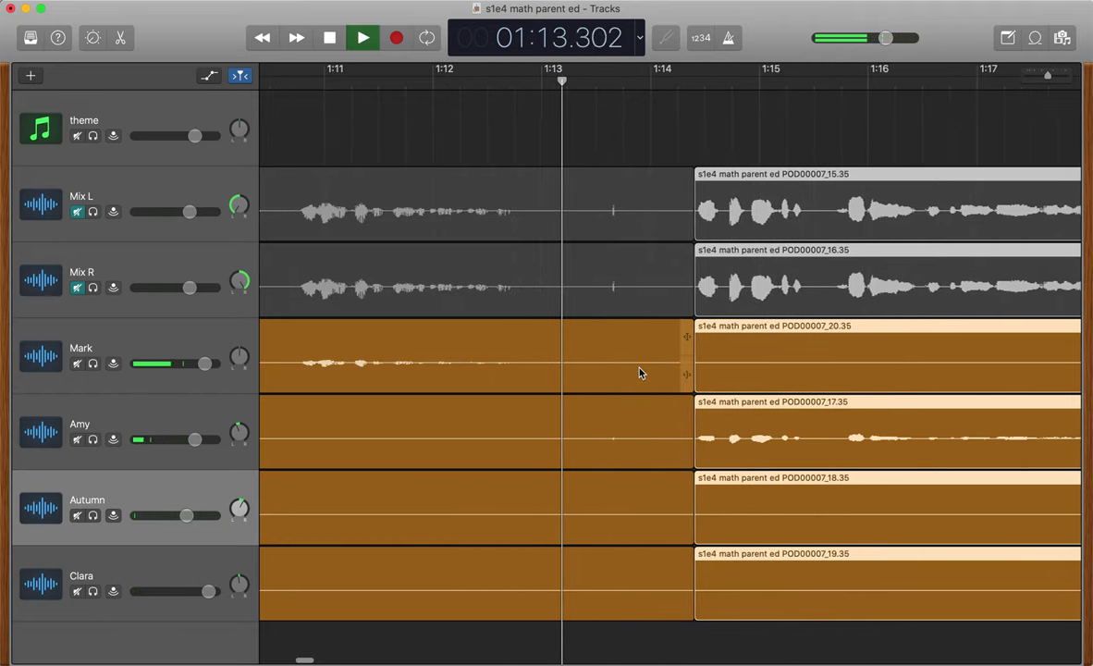
pyautogui.press('space')
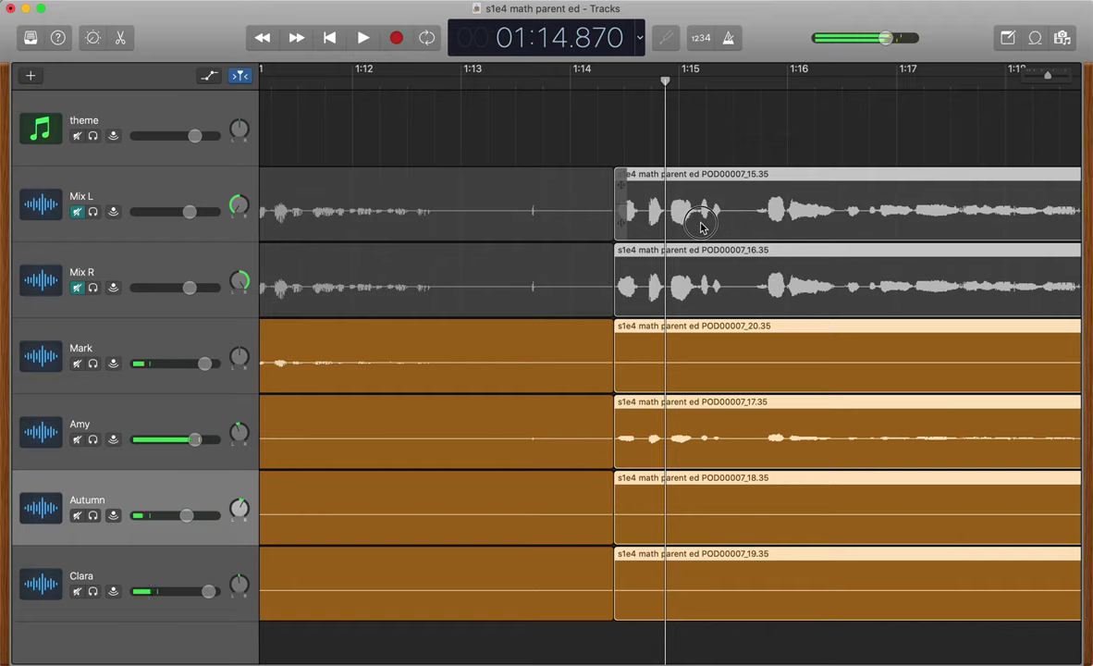
# Try moving the regions after the split earlier to start at about 1:13.6 and play across the shortened gap.
pyautogui.moveTo(703, 227); pyautogui.dragTo(611, 226)
pyautogui.click(388, 81)
pyautogui.press('space')
pyautogui.hscroll(-2, 654, 324)
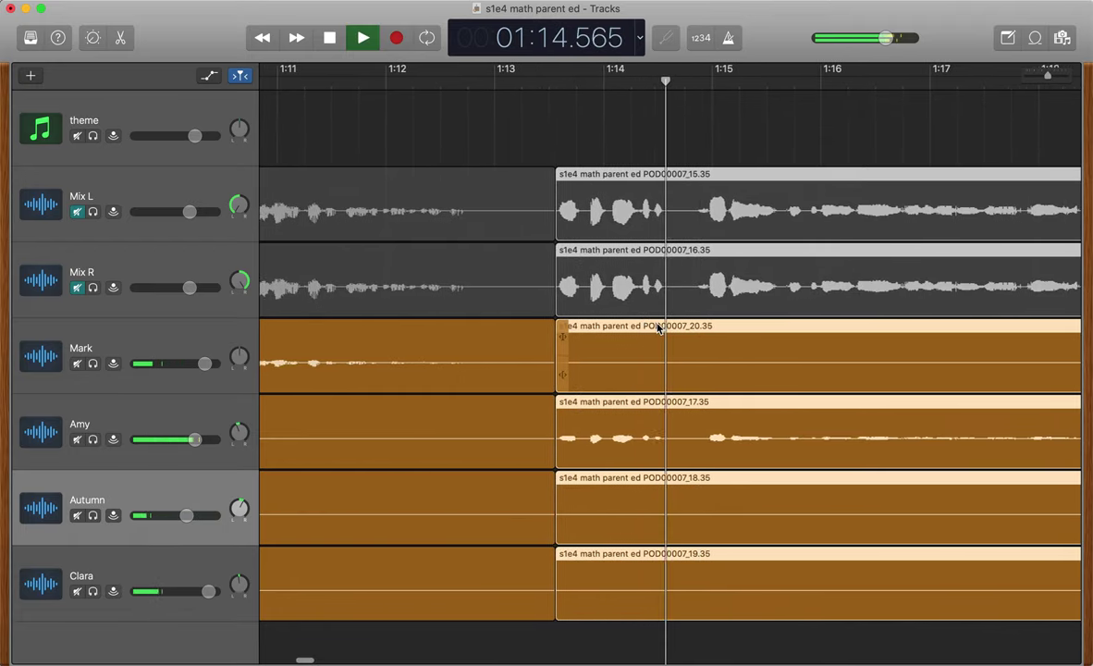
pyautogui.press('space')
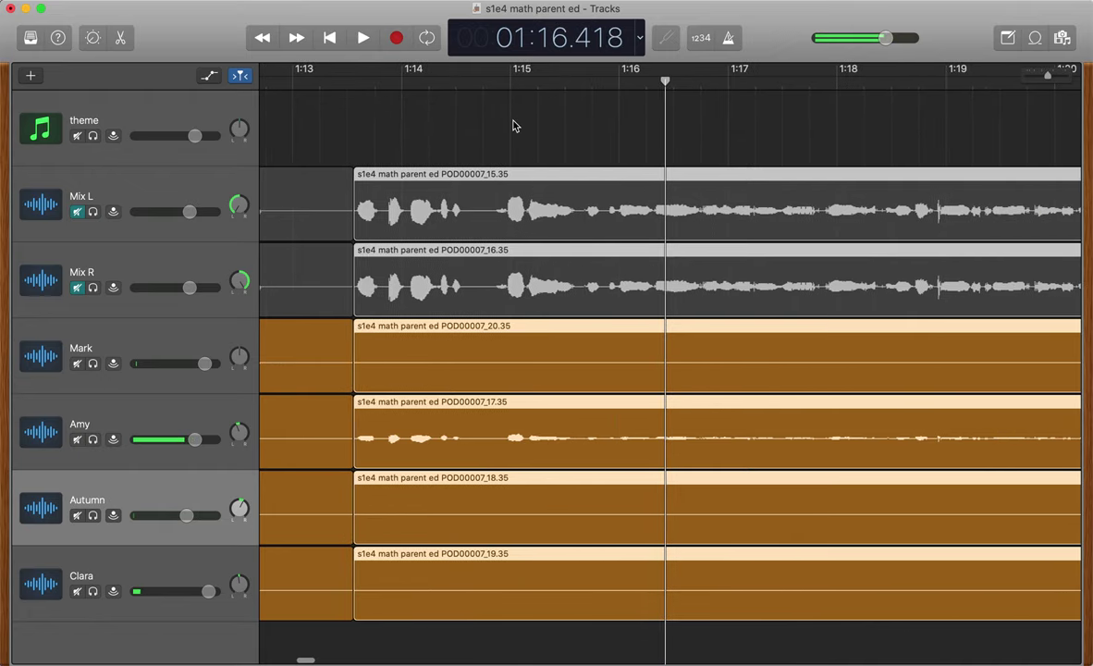
# Split all mix and speaker regions at 1:14.840, in the pause after the second speaker's opening phrase.
pyautogui.click(494, 85)
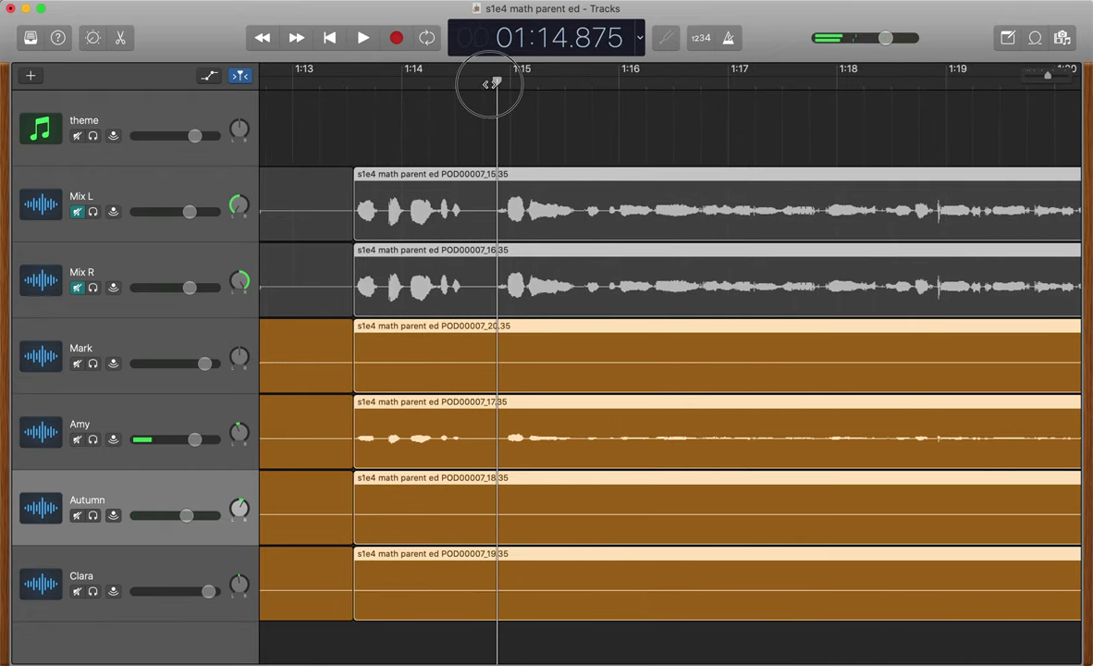
pyautogui.moveTo(495, 83); pyautogui.dragTo(493, 83)
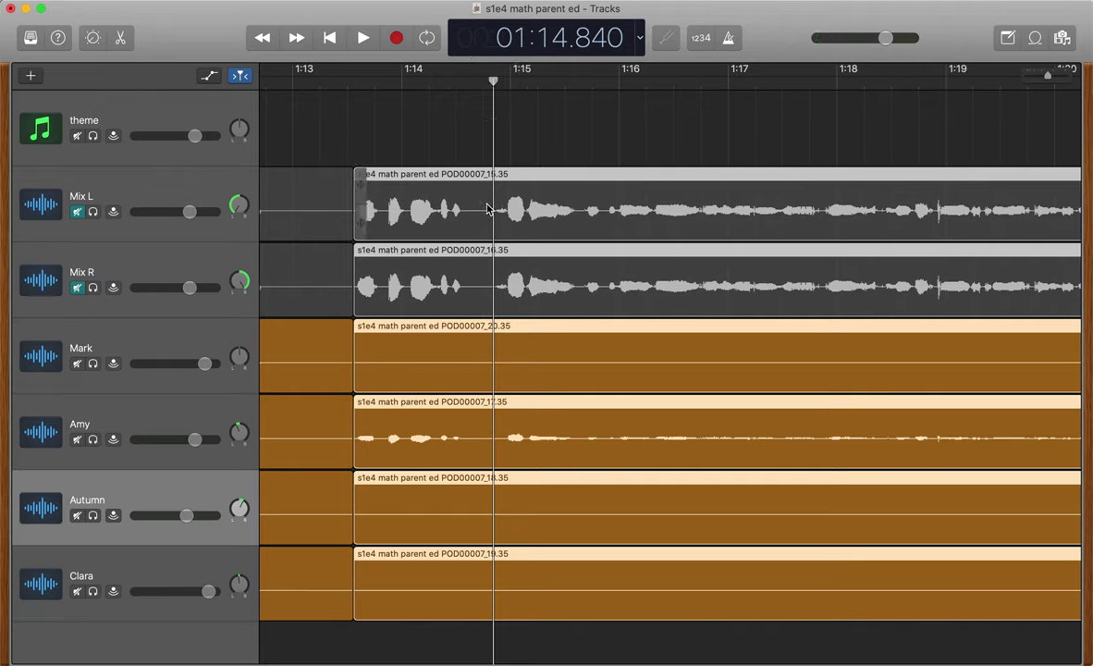
pyautogui.press('super+a')
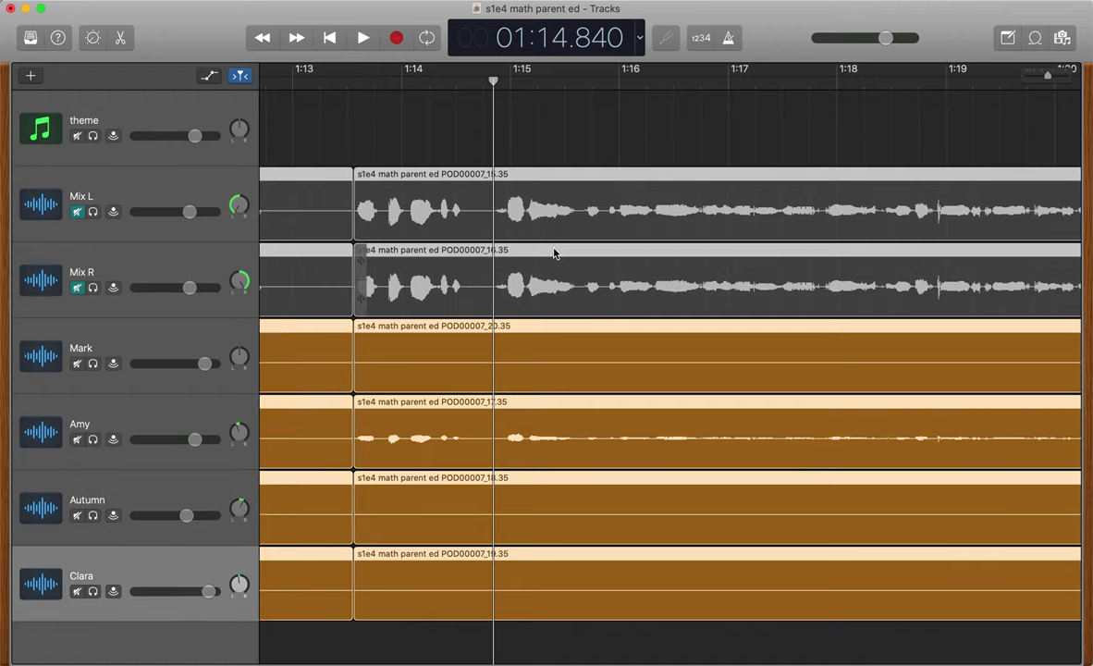
pyautogui.press('super+t')
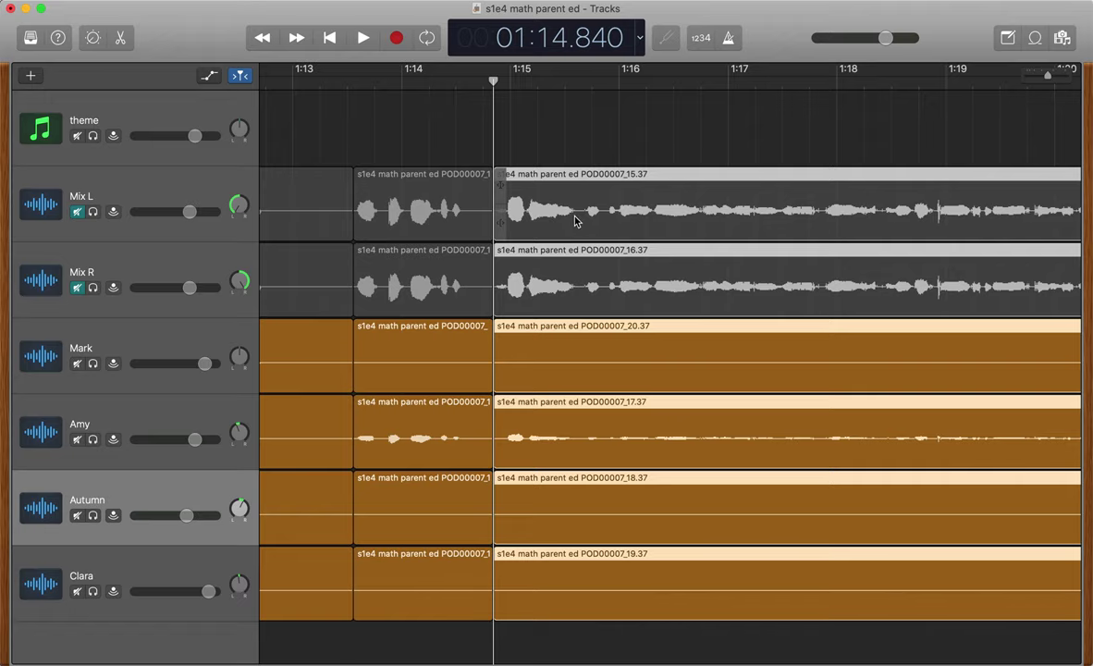
# Try shortening that pause by moving the regions after the cut about 0.2 seconds earlier, play it, and undo the move.
pyautogui.moveTo(559, 217); pyautogui.dragTo(535, 219)
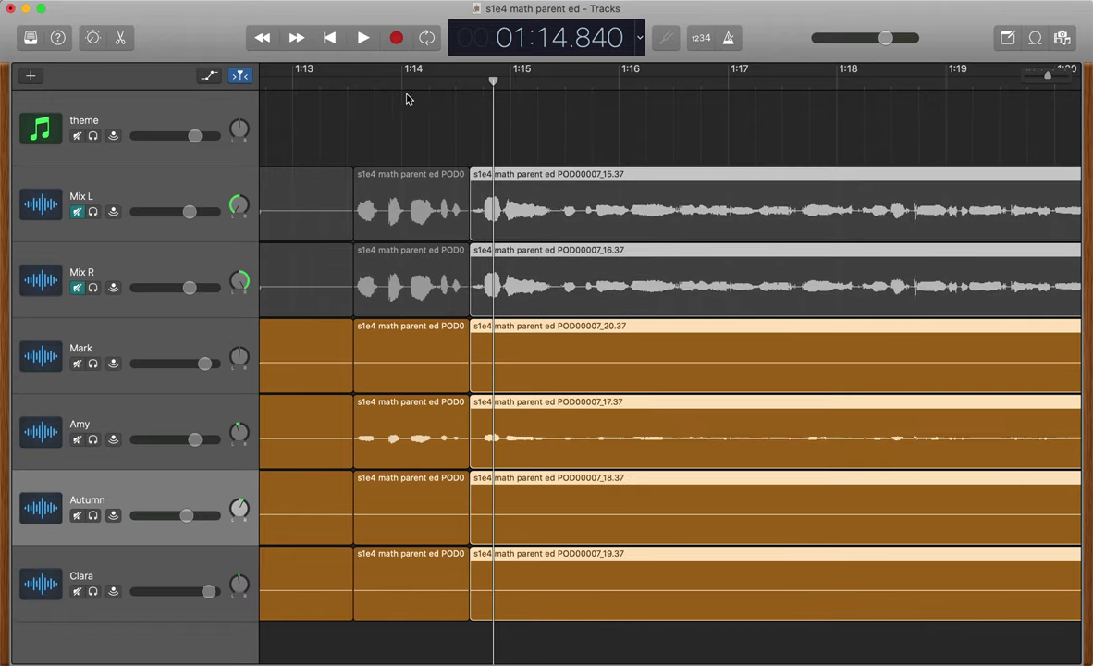
pyautogui.click(398, 86)
pyautogui.press('space')
pyautogui.hscroll(-3, 562, 368)
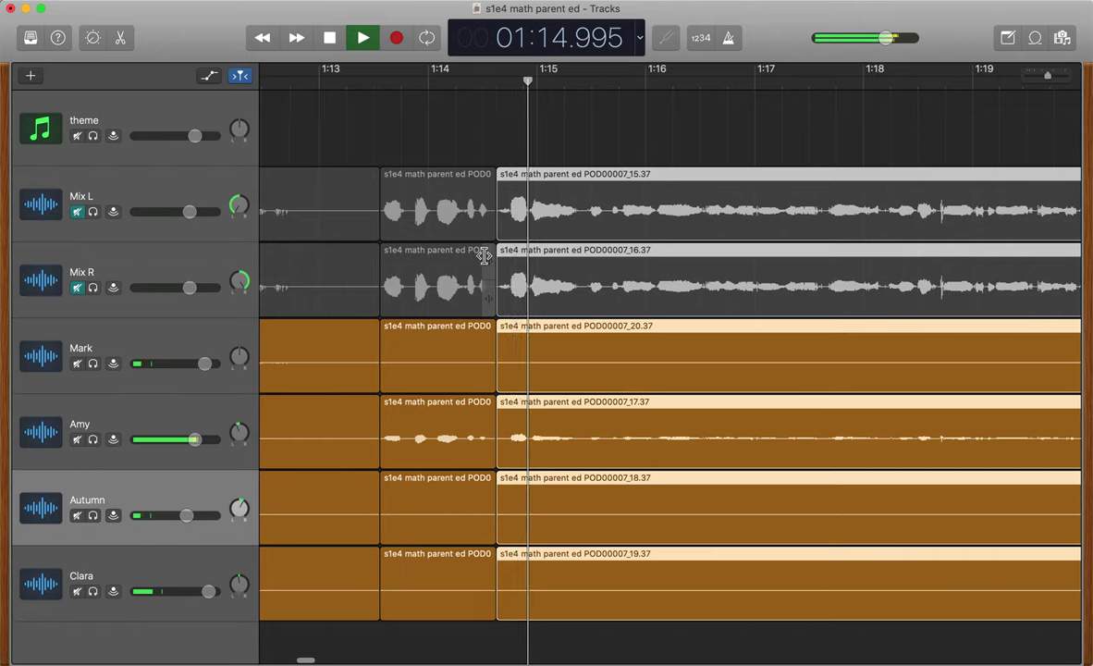
pyautogui.press('space')
pyautogui.press('super+z')
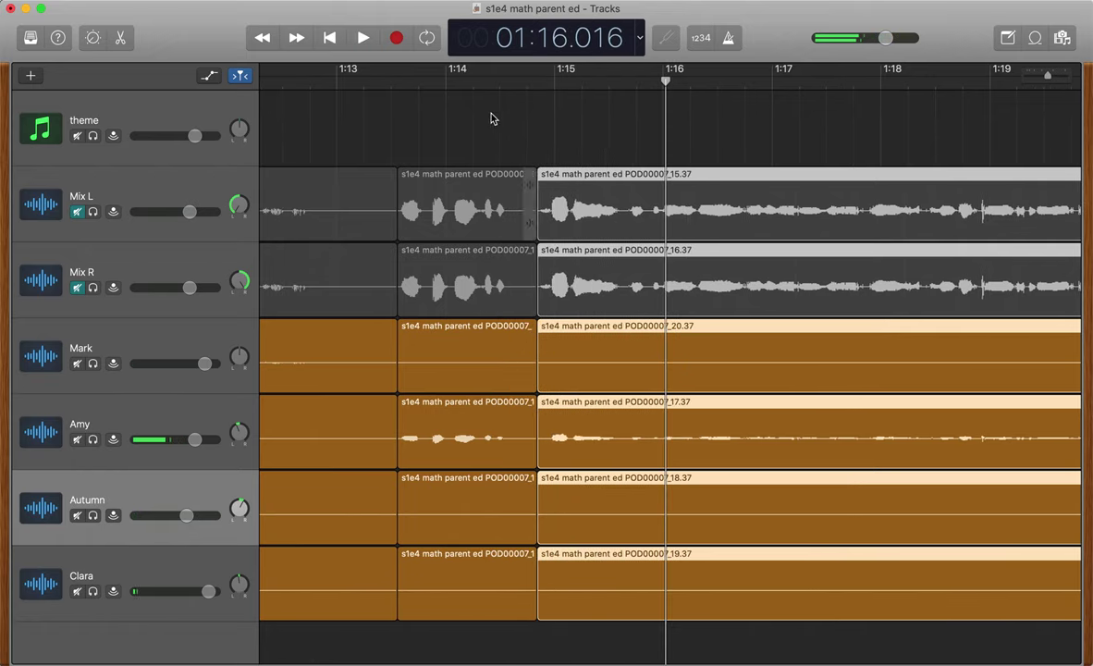
# Play the second speaker's opening with its original pause, and undo the split at 1:14.840 and the preceding region move.
pyautogui.click(485, 86)
pyautogui.press('space')
pyautogui.hscroll(-3, 725, 405)
pyautogui.press('space')
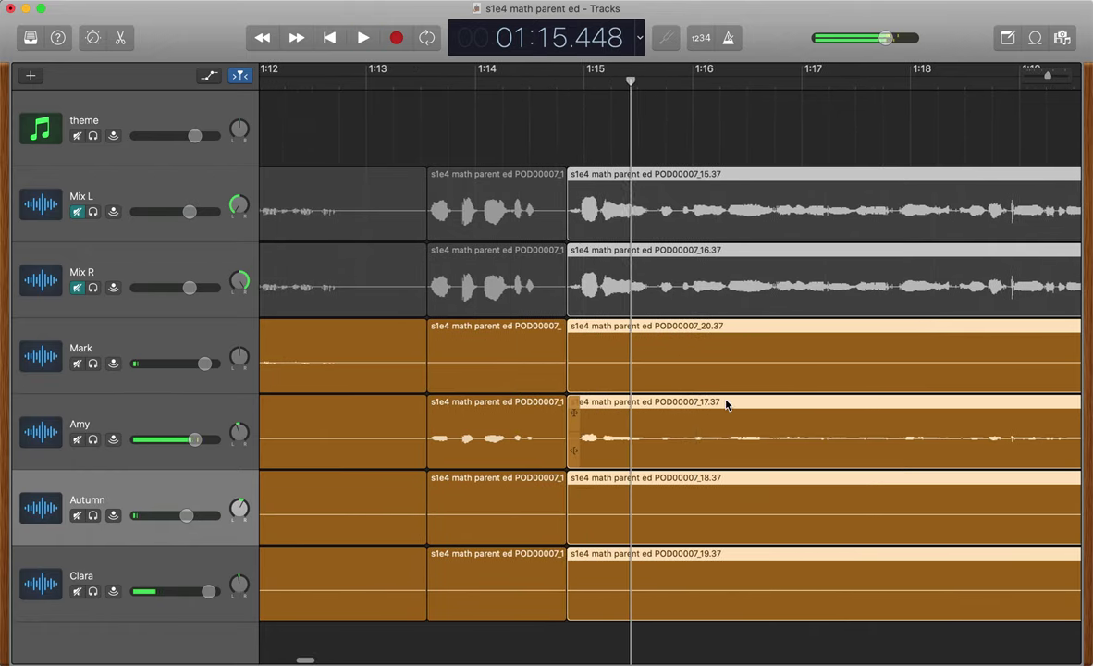
pyautogui.press('super+z')
pyautogui.press('super+z')
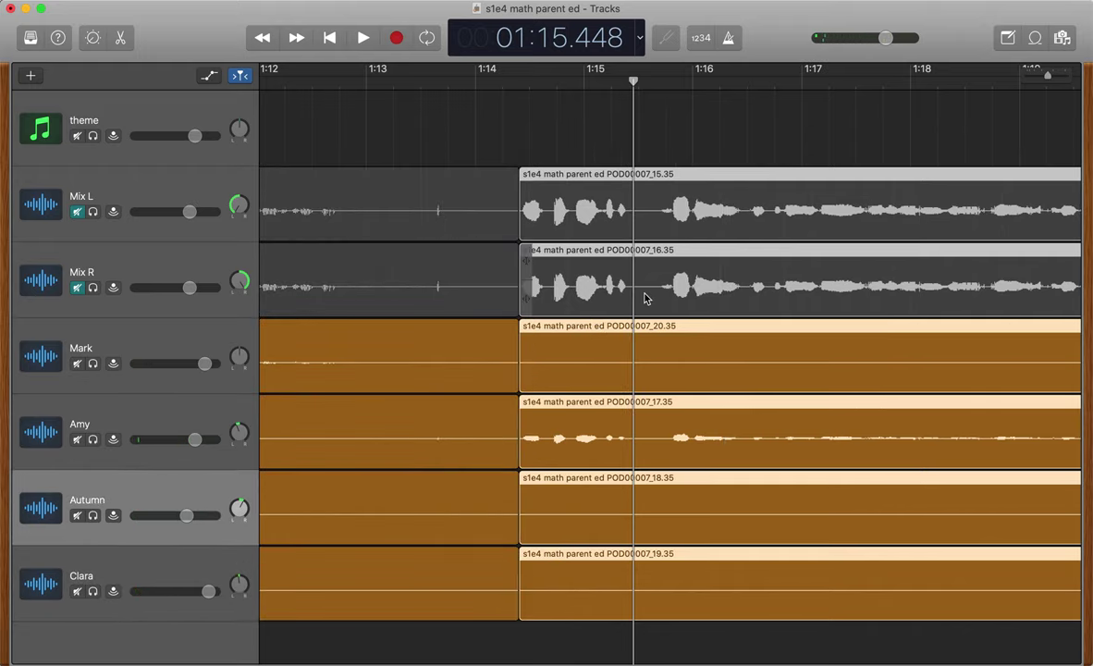
# Place the playhead at 6:20.802, in the section leading up to the region boundary at 6:30.
pyautogui.scroll(-10, 646, 300)
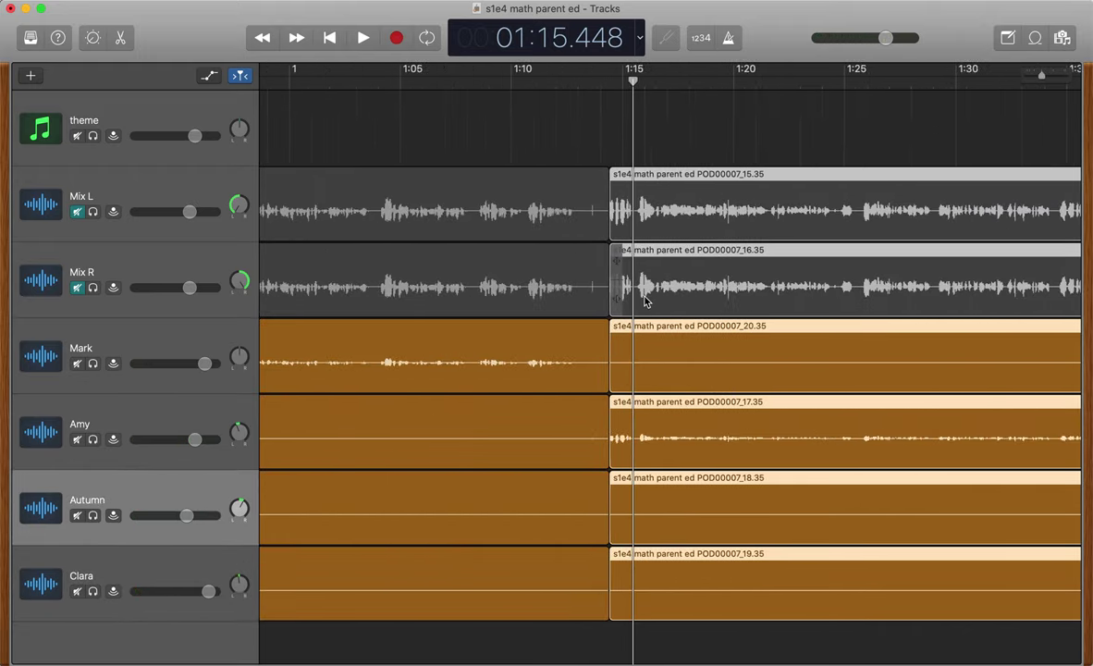
pyautogui.press('super+Left')
pyautogui.hscroll(5, 683, 320)
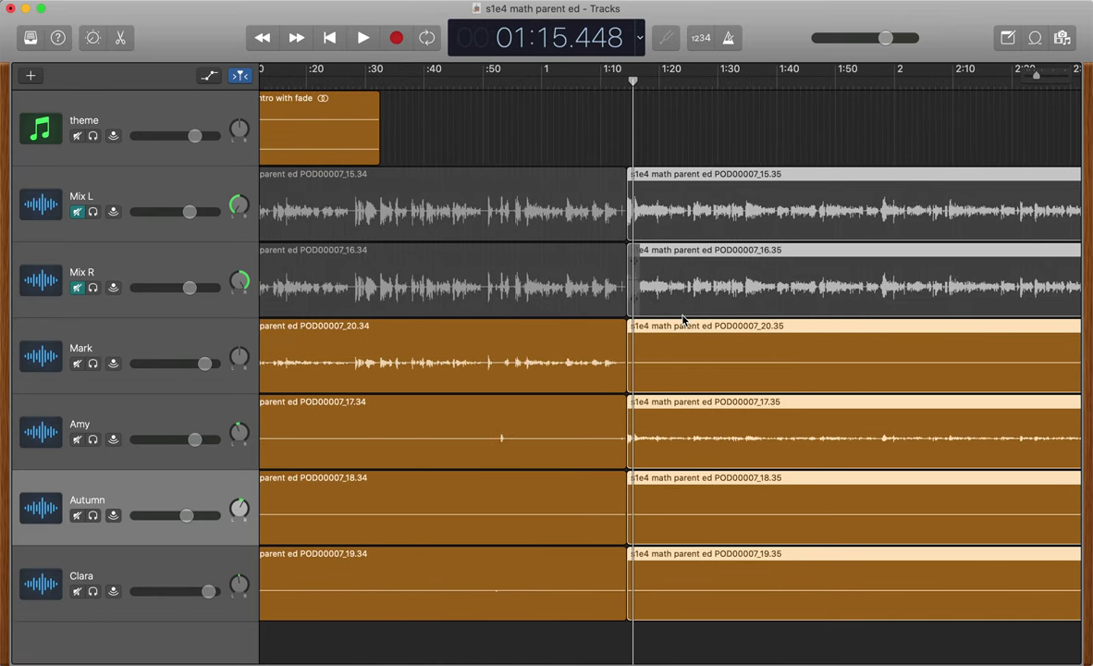
pyautogui.press('super+Left')
pyautogui.press('super+Left')
pyautogui.press('super+Left')
pyautogui.press('super+Left')
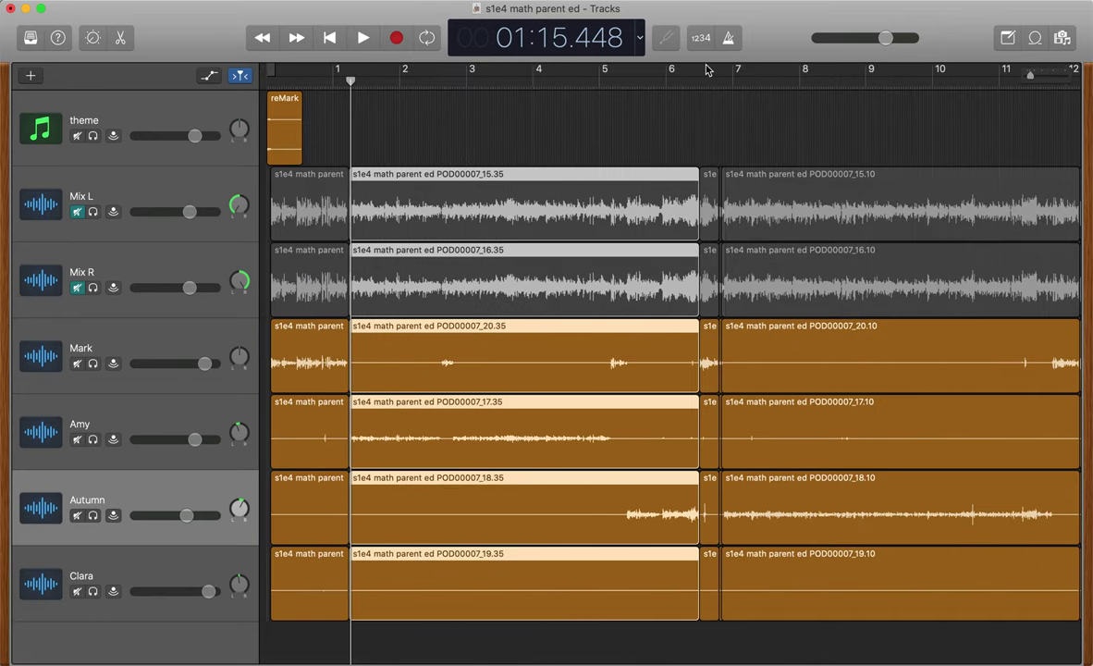
pyautogui.click(690, 82)
pyautogui.press('super+Right')
pyautogui.press('super+Right')
pyautogui.press('super+Right')
pyautogui.press('super+Right')
pyautogui.press('super+Right')
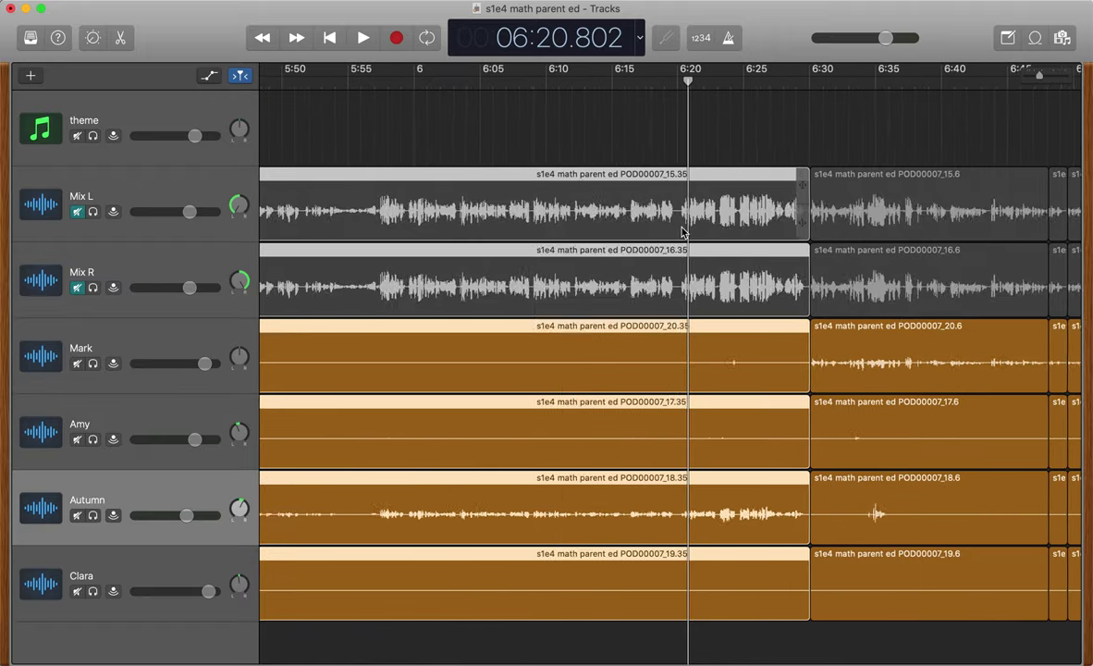
# Move the playhead closer to the 6:30 speaker handover, to 6:27.801.
pyautogui.hscroll(6, 682, 232)
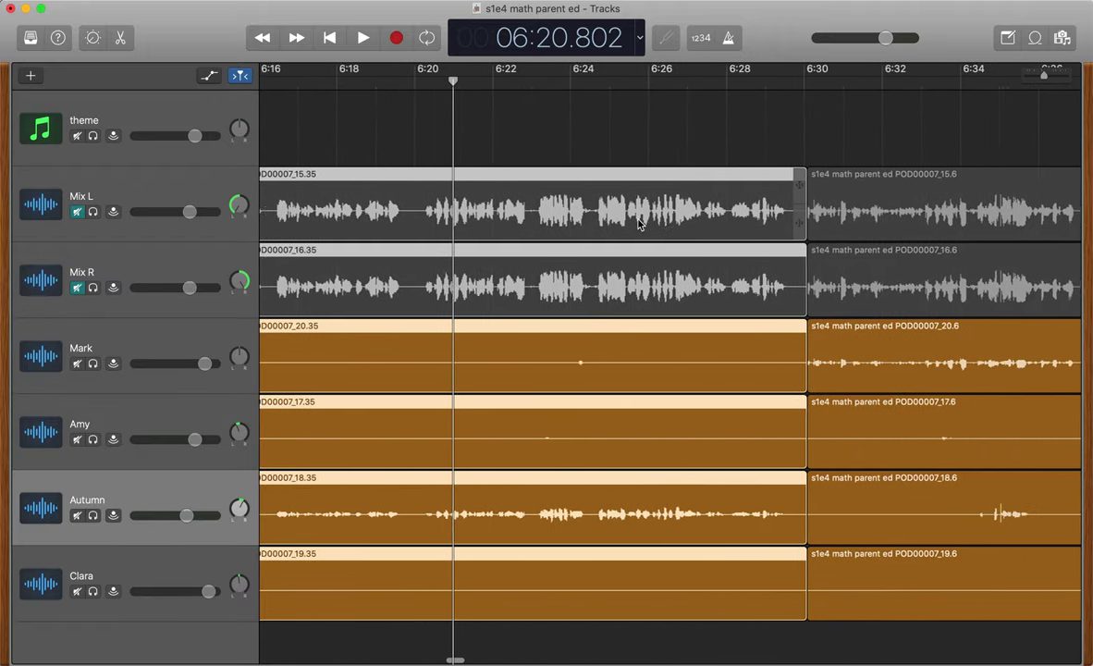
pyautogui.click(692, 82)
pyautogui.hscroll(3, 591, 305)
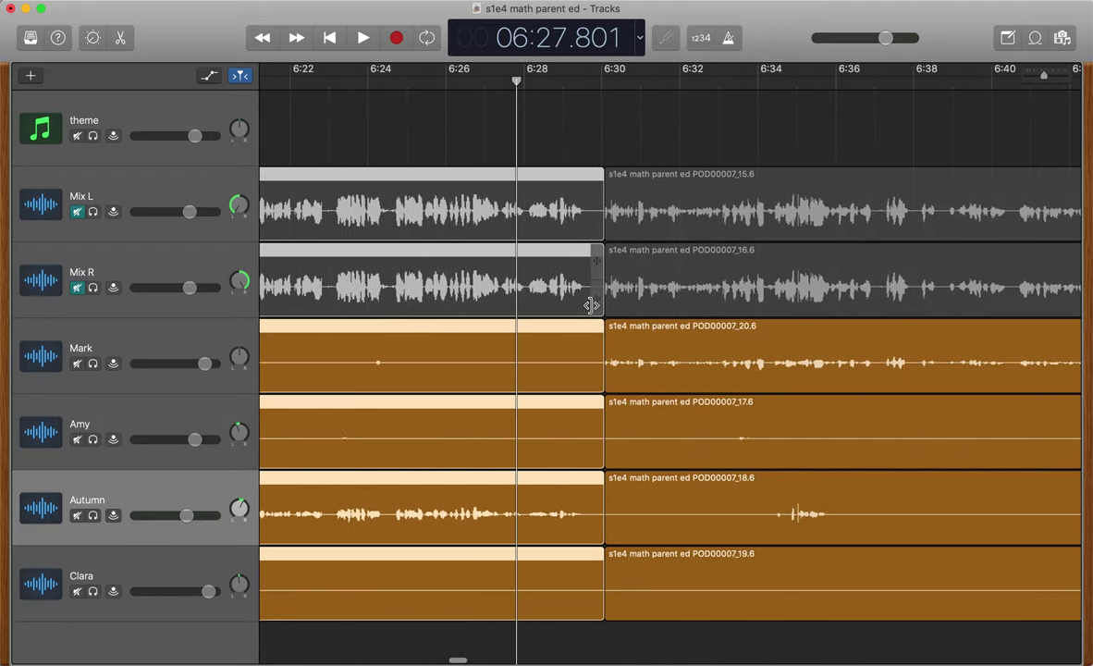
pyautogui.press('super+Right')
pyautogui.press('super+Right')
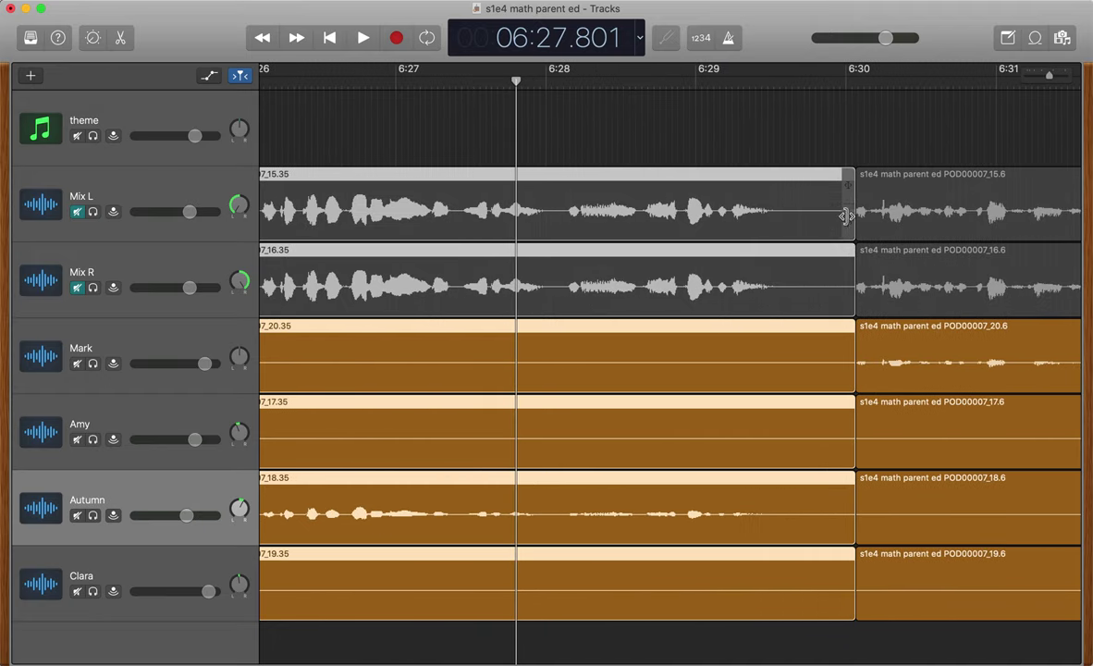
# Select the regions before the 6:30 cut on all six voice and mix tracks and extend their ends to about 6:30.9.
pyautogui.click(828, 144)
pyautogui.moveTo(789, 137); pyautogui.dragTo(774, 637)
pyautogui.click(770, 109)
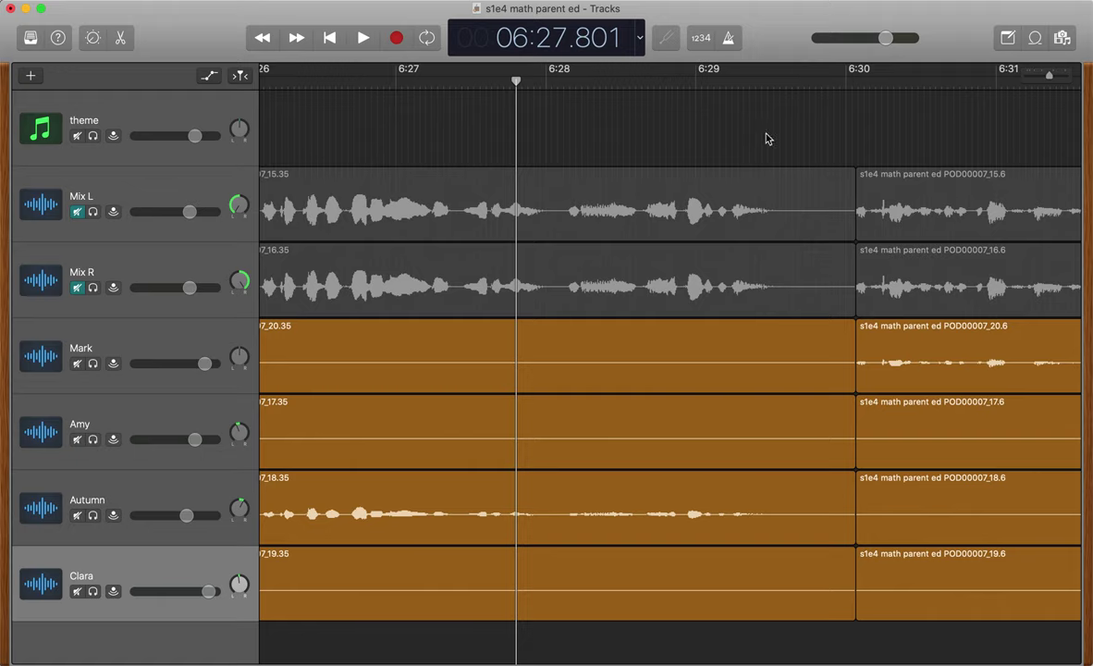
pyautogui.moveTo(764, 130); pyautogui.dragTo(777, 653)
pyautogui.scroll(3, 845, 218)
pyautogui.hscroll(5, 844, 218)
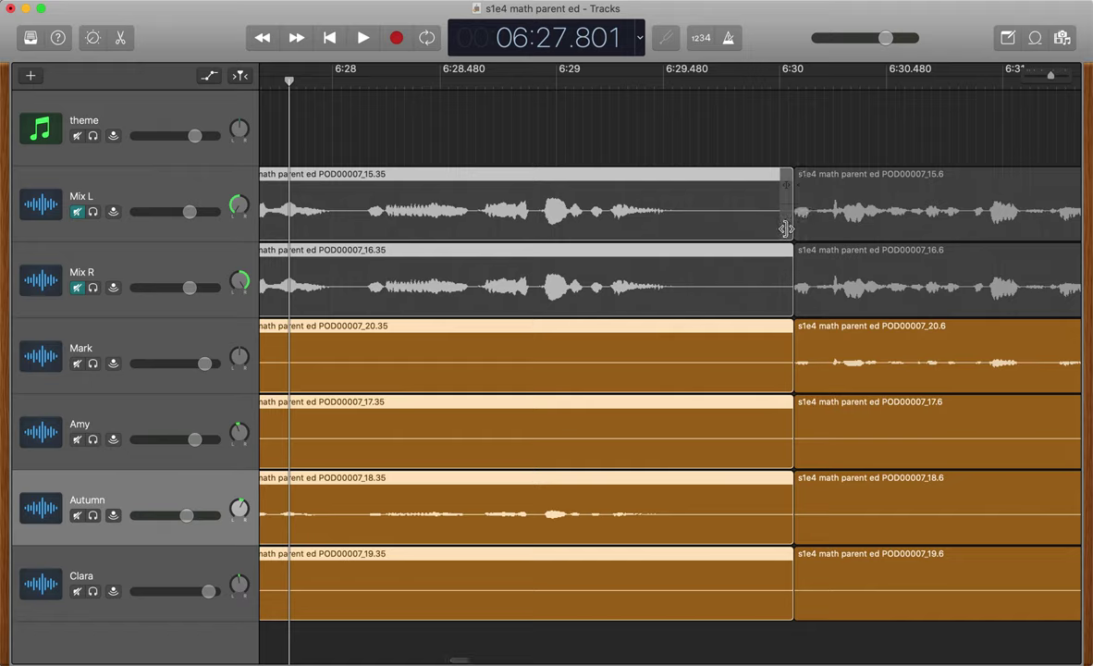
pyautogui.moveTo(786, 228); pyautogui.dragTo(977, 217)
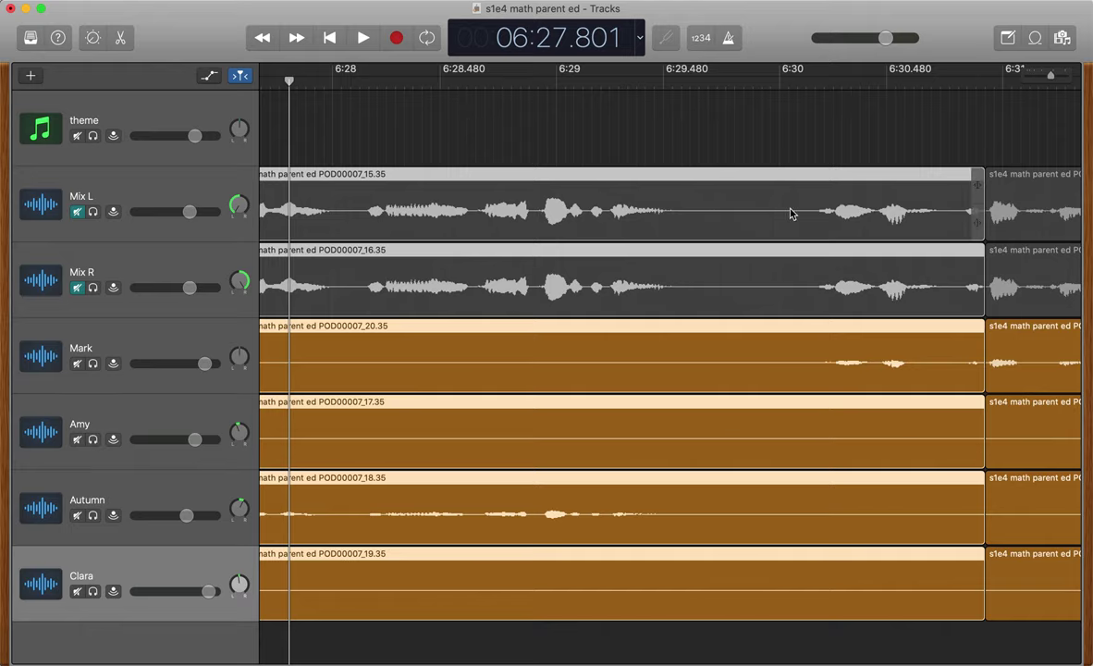
# Play the handover with the extended regions, and undo the extension.
pyautogui.press('space')
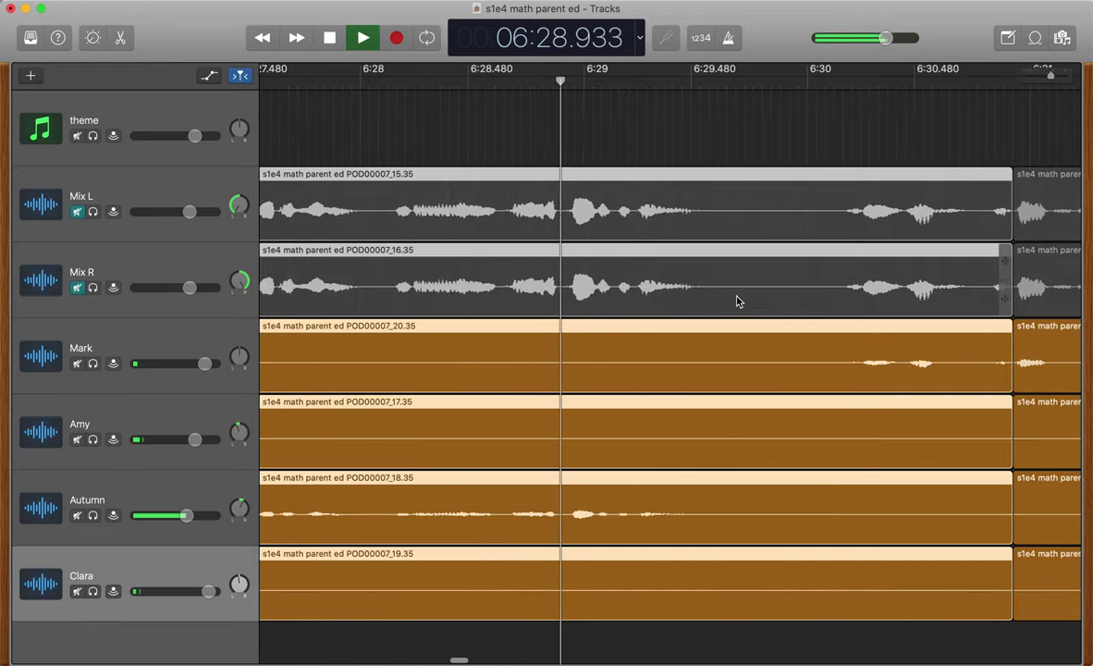
pyautogui.press('space')
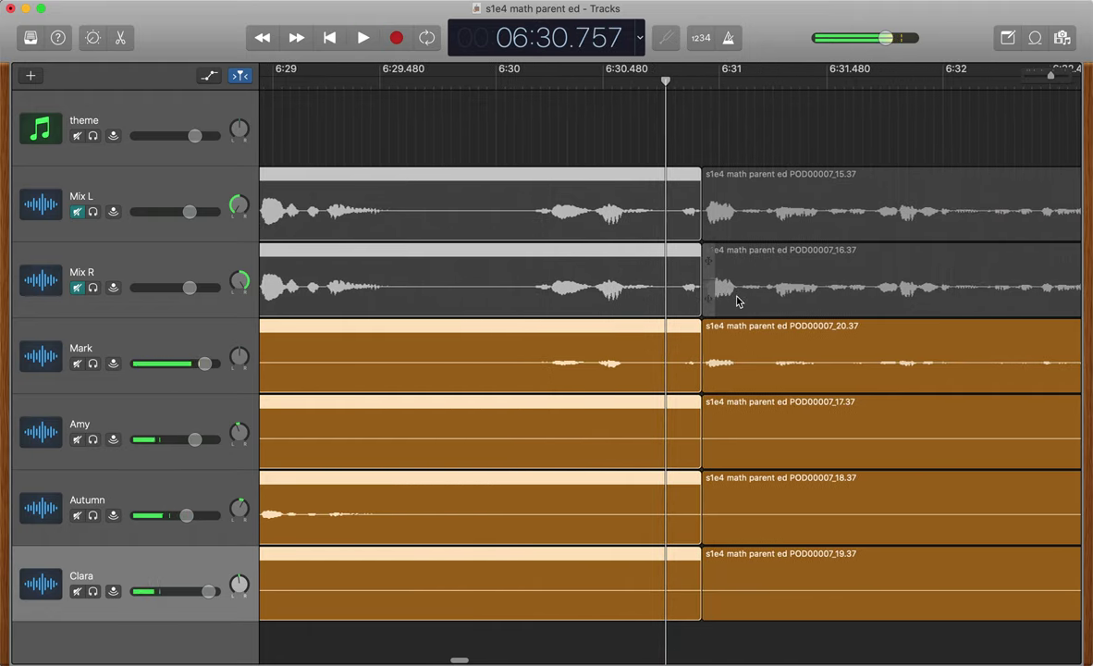
pyautogui.hscroll(-2, 737, 301)
pyautogui.press('super+z')
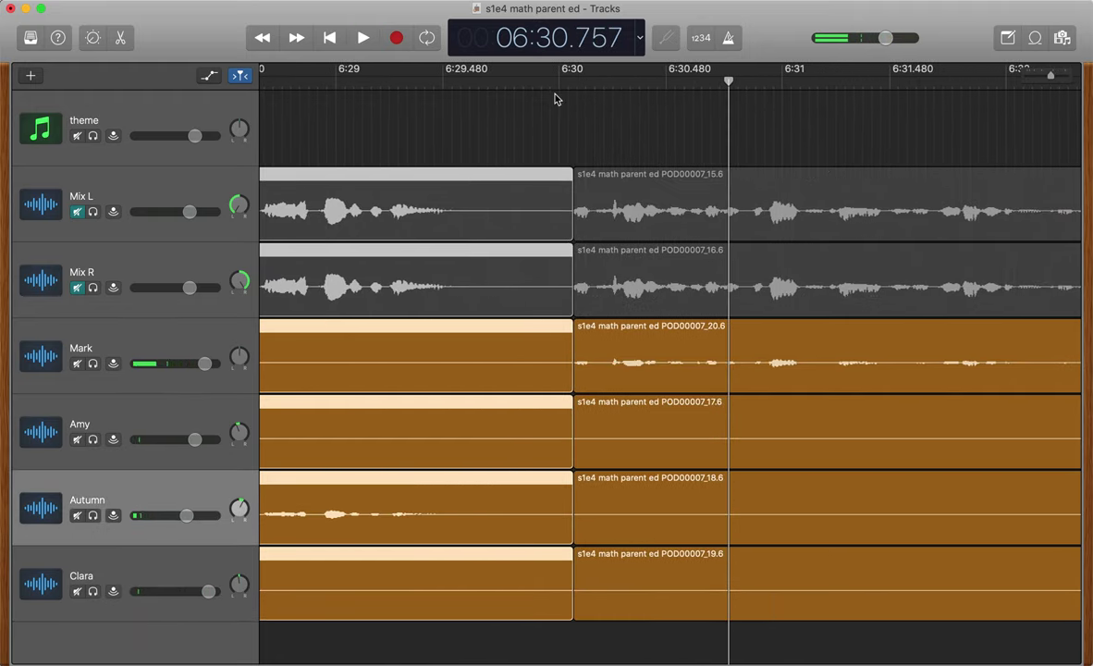
# Play the edited 6:30 handover from about 6:28.9 to hear the pause with the cut in place.
pyautogui.click(558, 82)
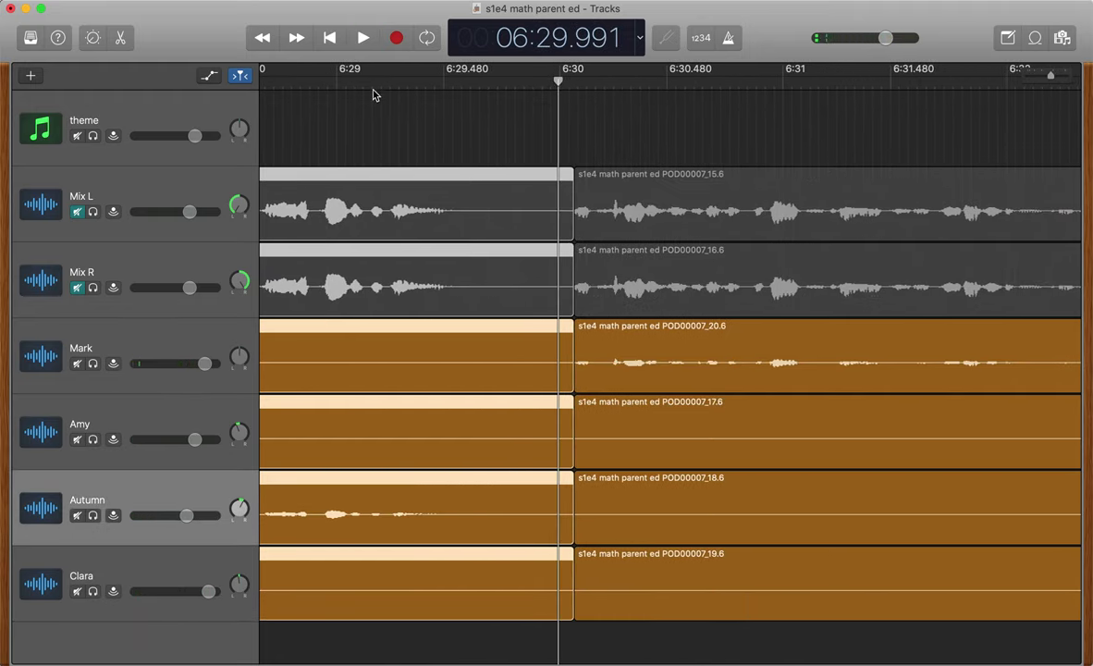
pyautogui.click(303, 81)
pyautogui.press('space')
pyautogui.hscroll(-1, 569, 290)
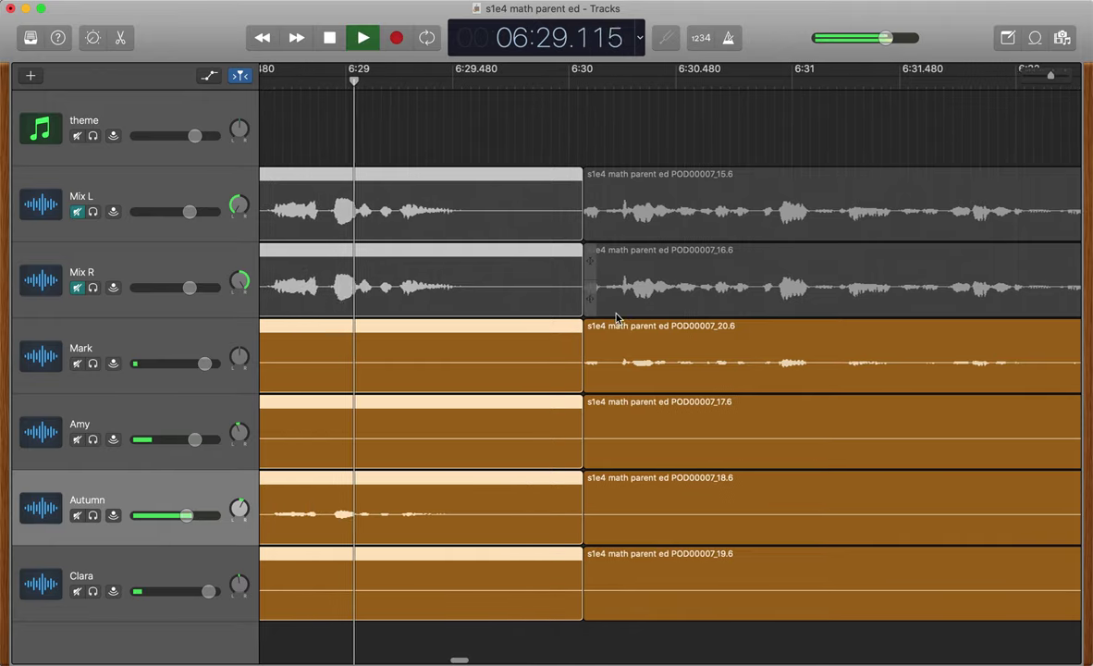
pyautogui.press('space')
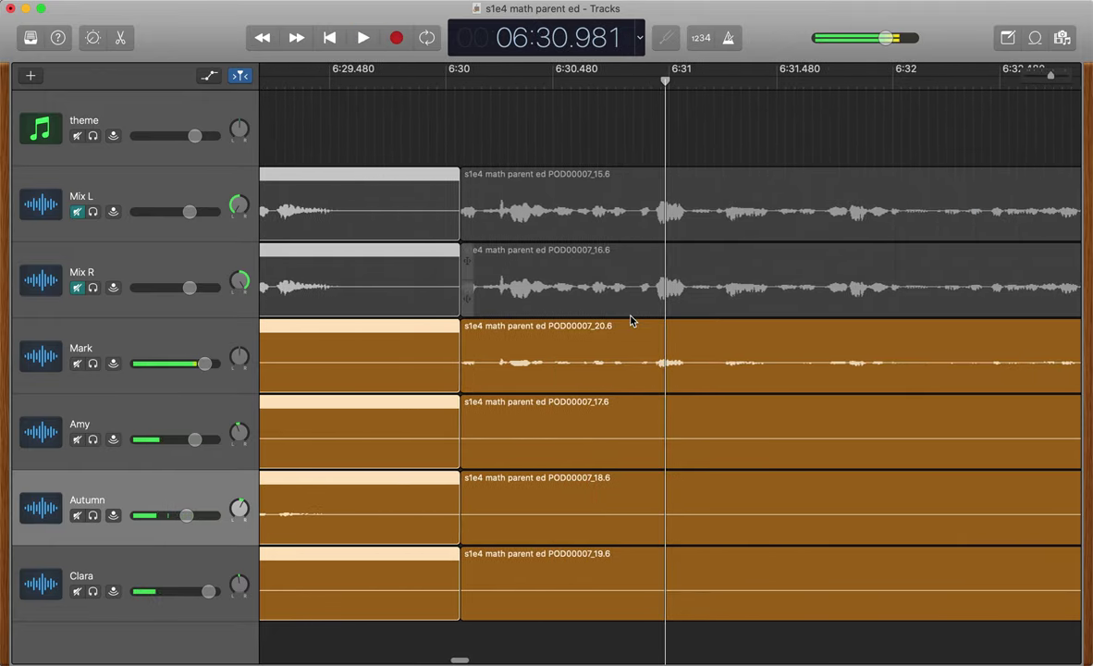
# Extend the ends of the regions before the 6:30 cut to about 6:36 on all six tracks.
pyautogui.hscroll(-8, 637, 277)
pyautogui.click(668, 81)
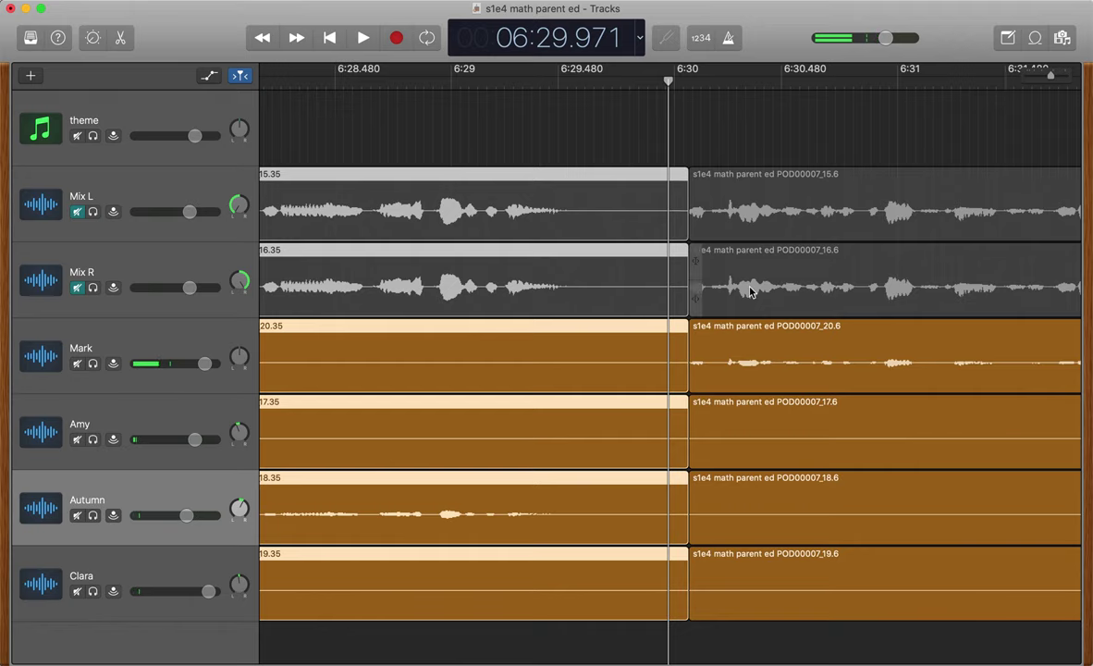
pyautogui.press('super+Left')
pyautogui.press('super+Left')
pyautogui.press('super+Left')
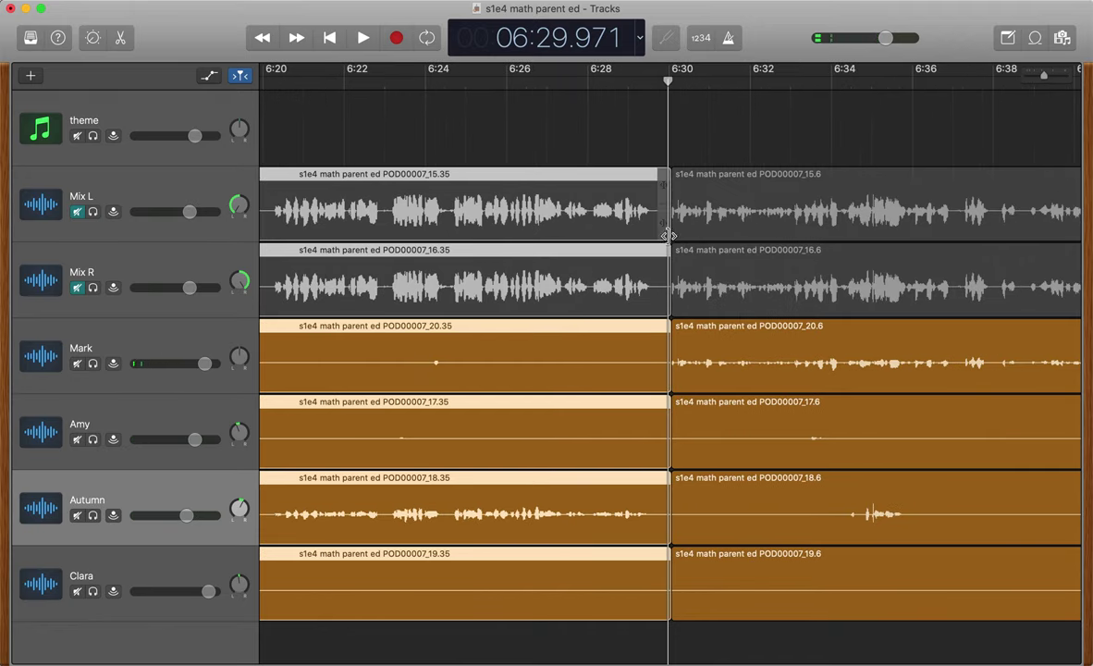
pyautogui.moveTo(680, 231); pyautogui.dragTo(918, 222)
# Play the restored speech from about 6:28 through 6:35.8, and replay it from 6:30.015.
pyautogui.click(586, 74)
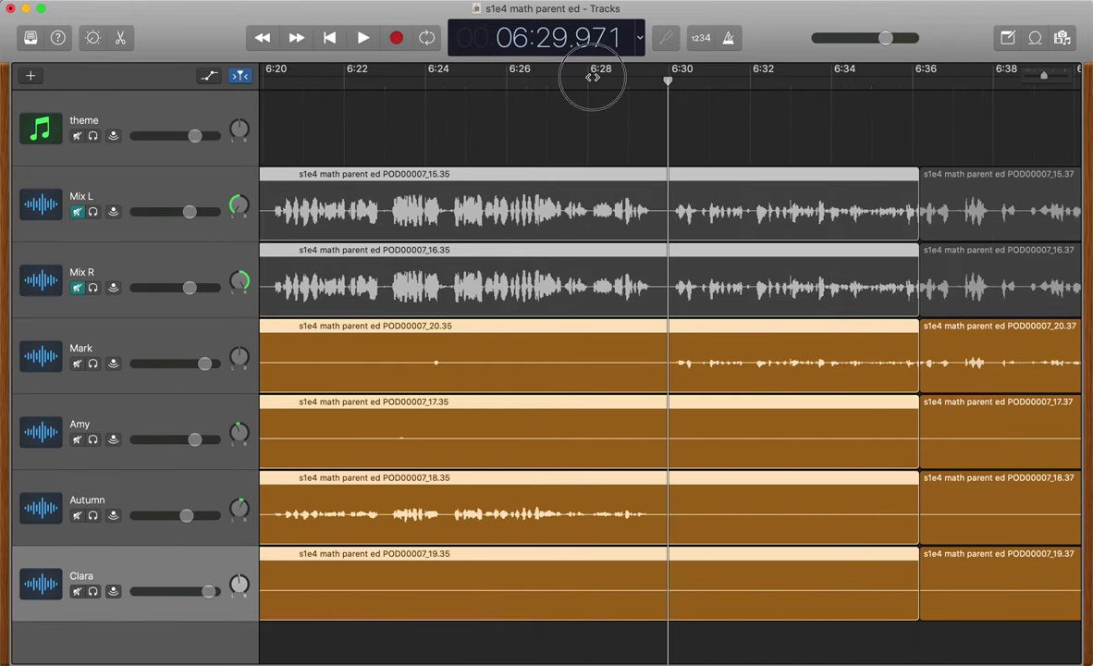
pyautogui.press('space')
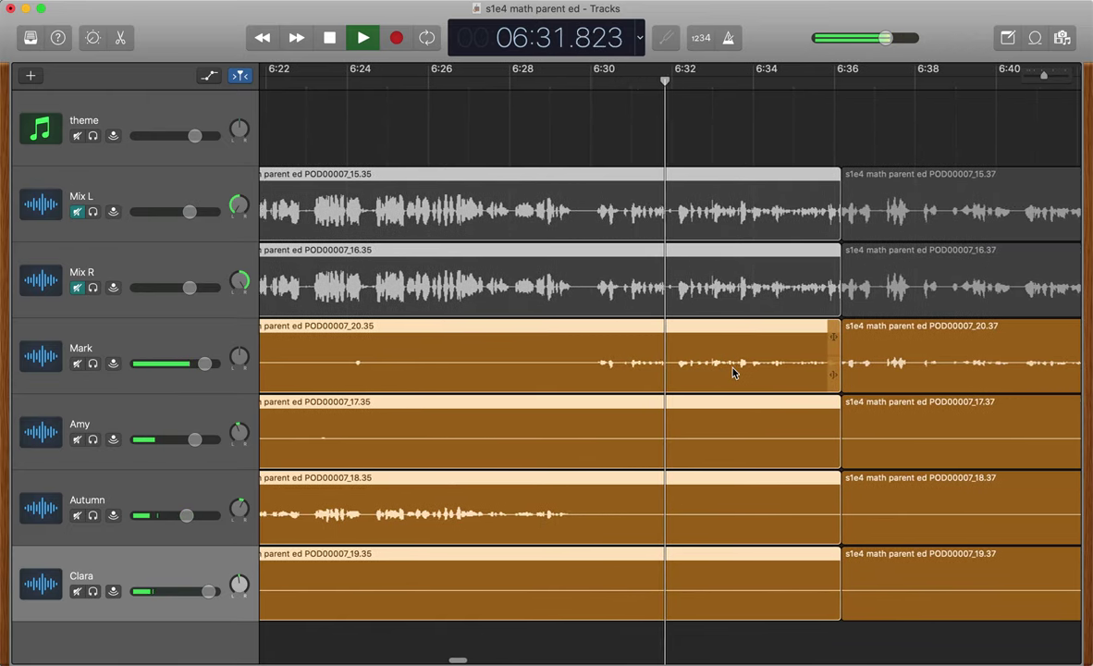
pyautogui.hscroll(-1, 733, 373)
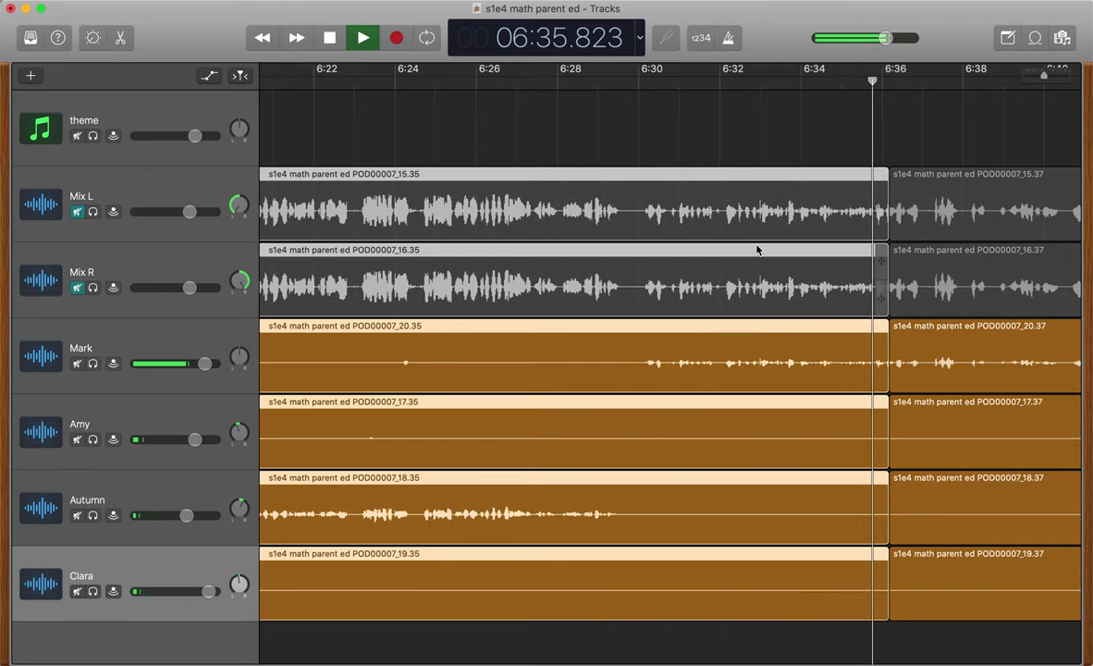
pyautogui.press('space')
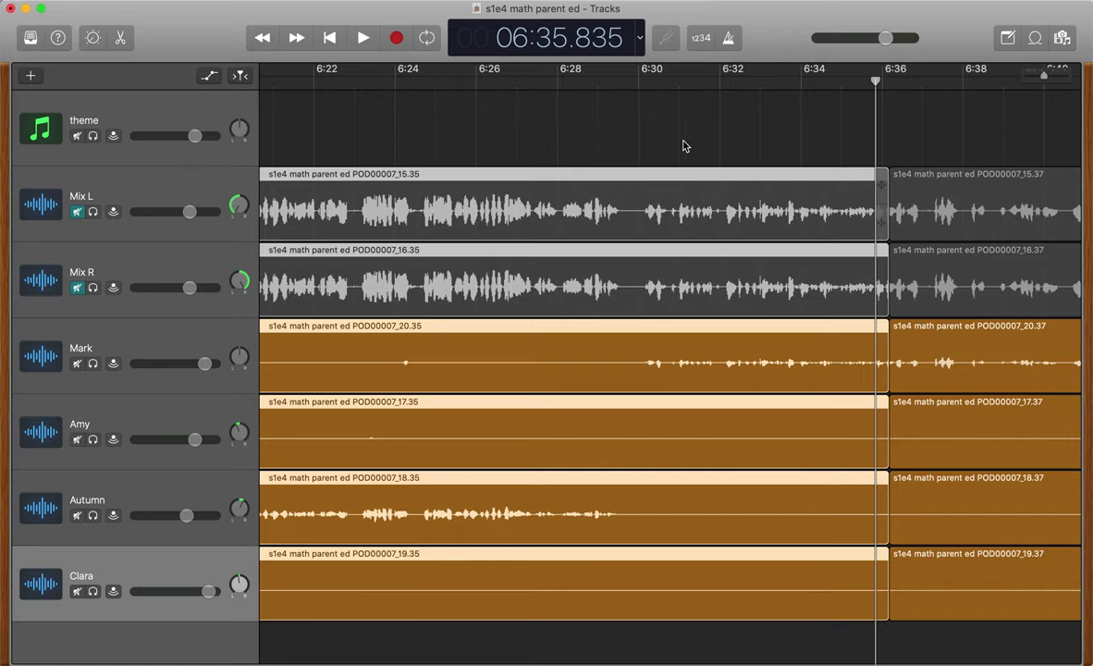
pyautogui.click(640, 74)
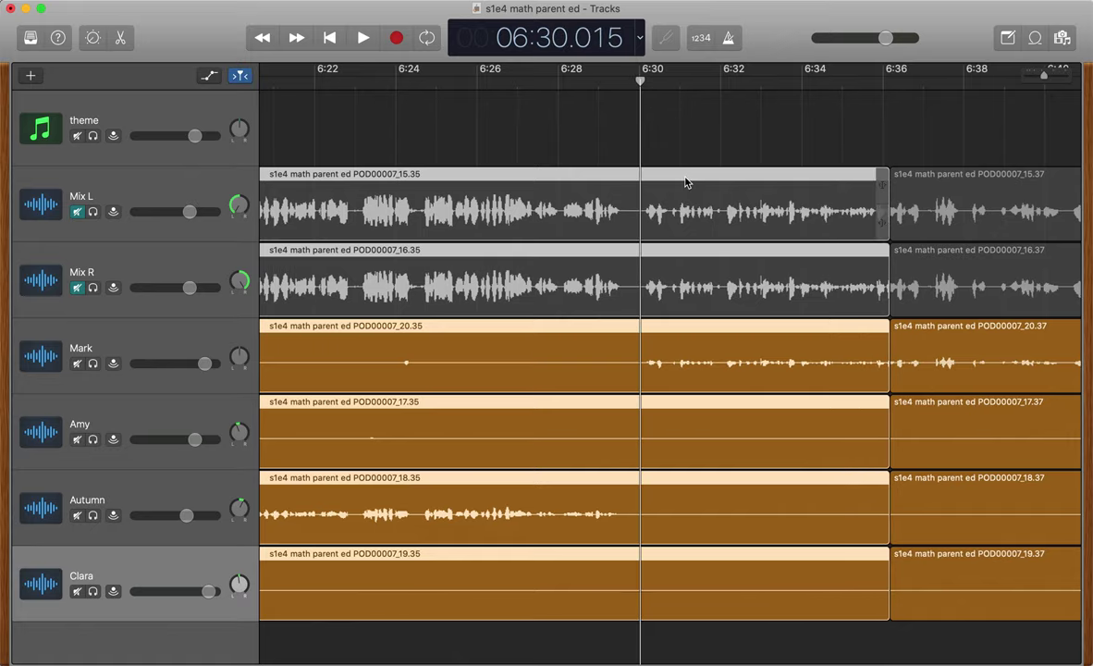
pyautogui.press('space')
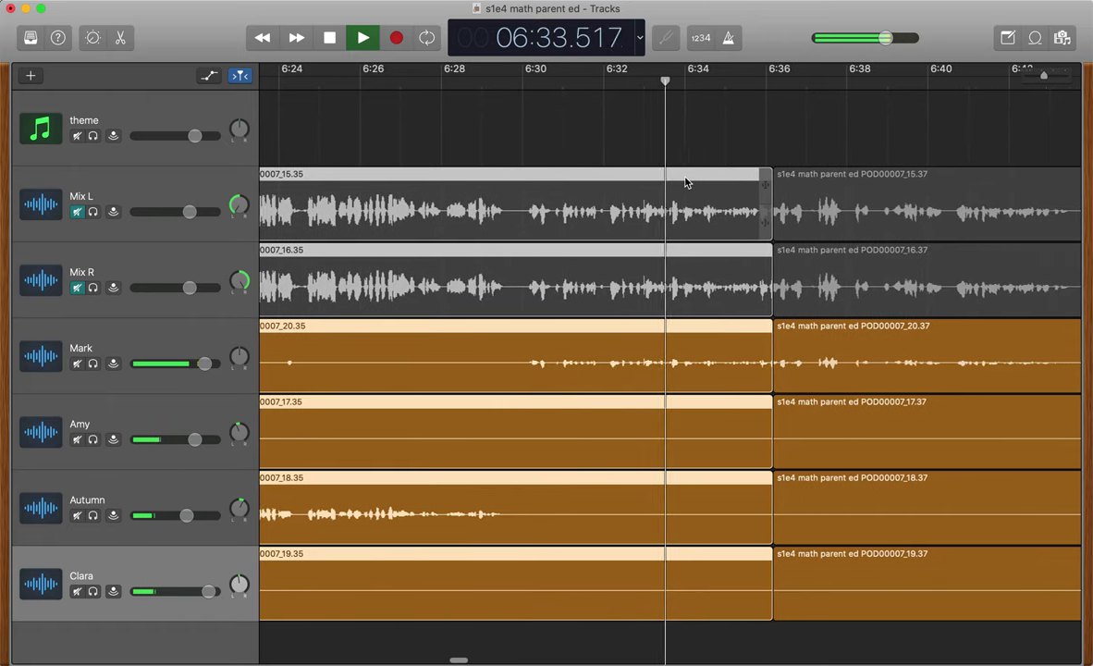
pyautogui.press('space')
# Place the playhead at 6:32.920 within the restored speech and play the short passage that follows.
pyautogui.click(638, 81)
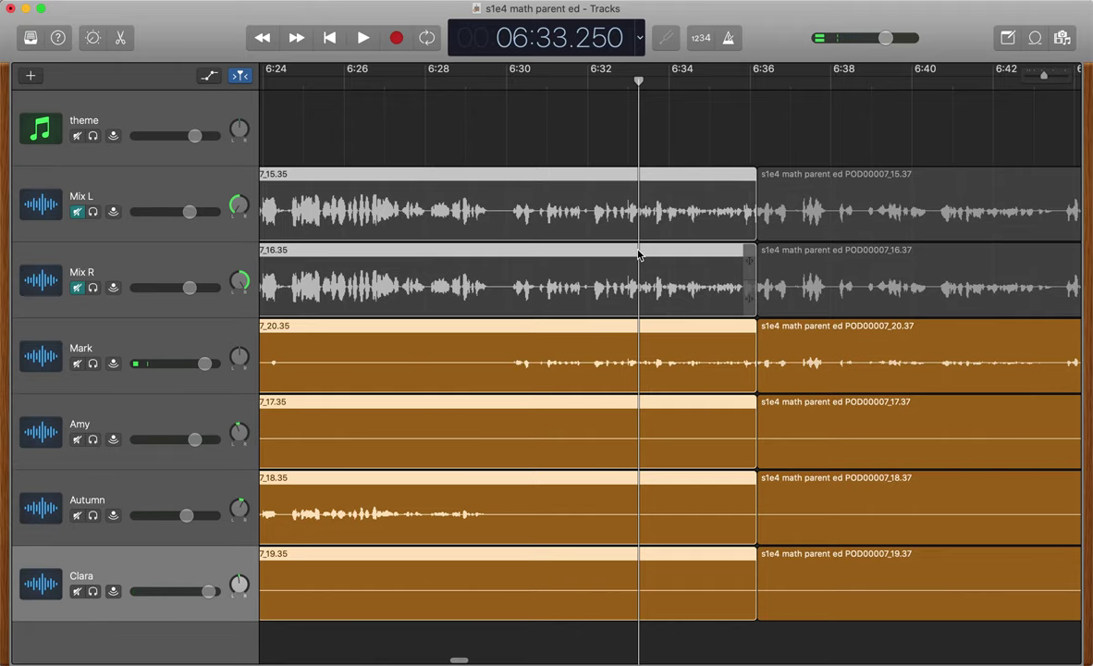
pyautogui.press('super+Right')
pyautogui.press('super+Right')
pyautogui.press('super+Right')
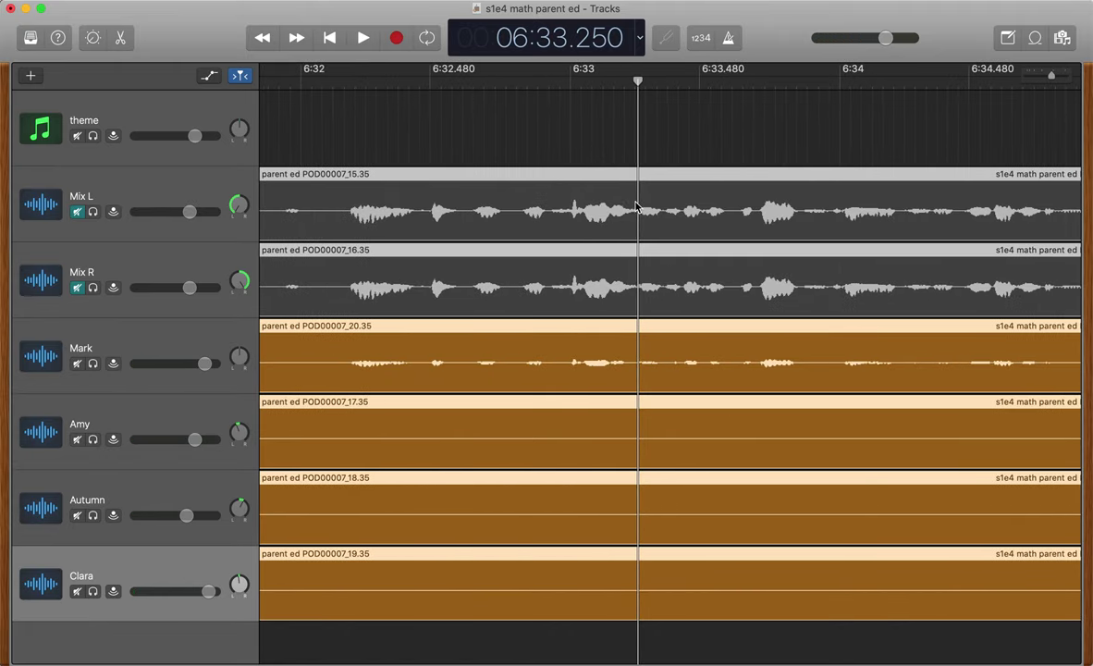
pyautogui.click(266, 274)
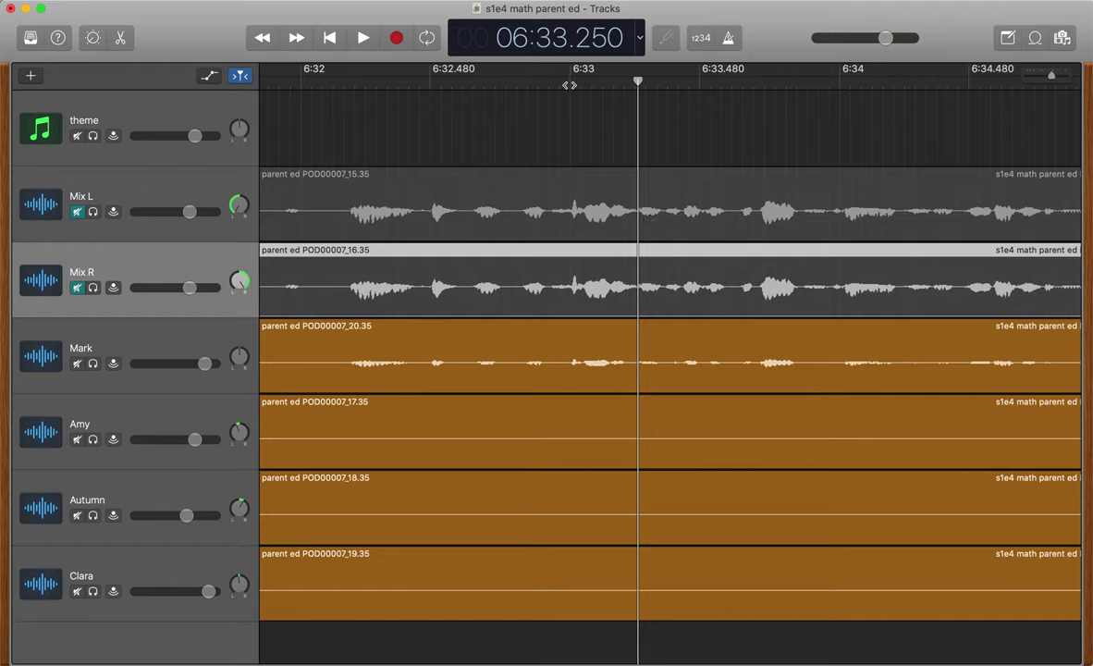
pyautogui.moveTo(570, 85); pyautogui.dragTo(551, 90)
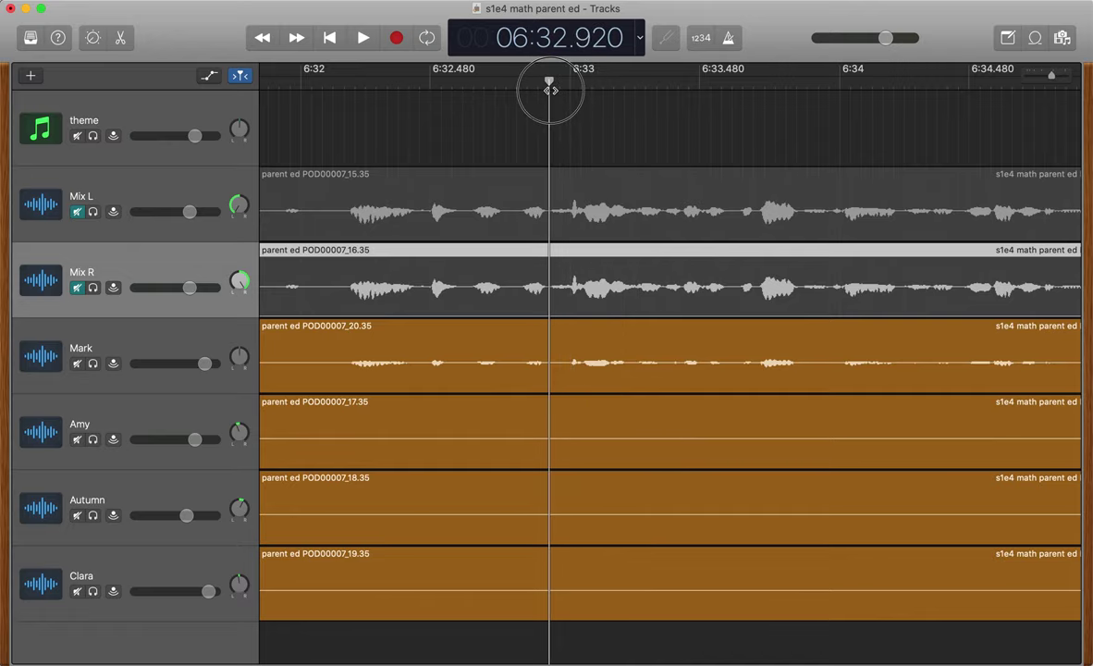
pyautogui.press('space')
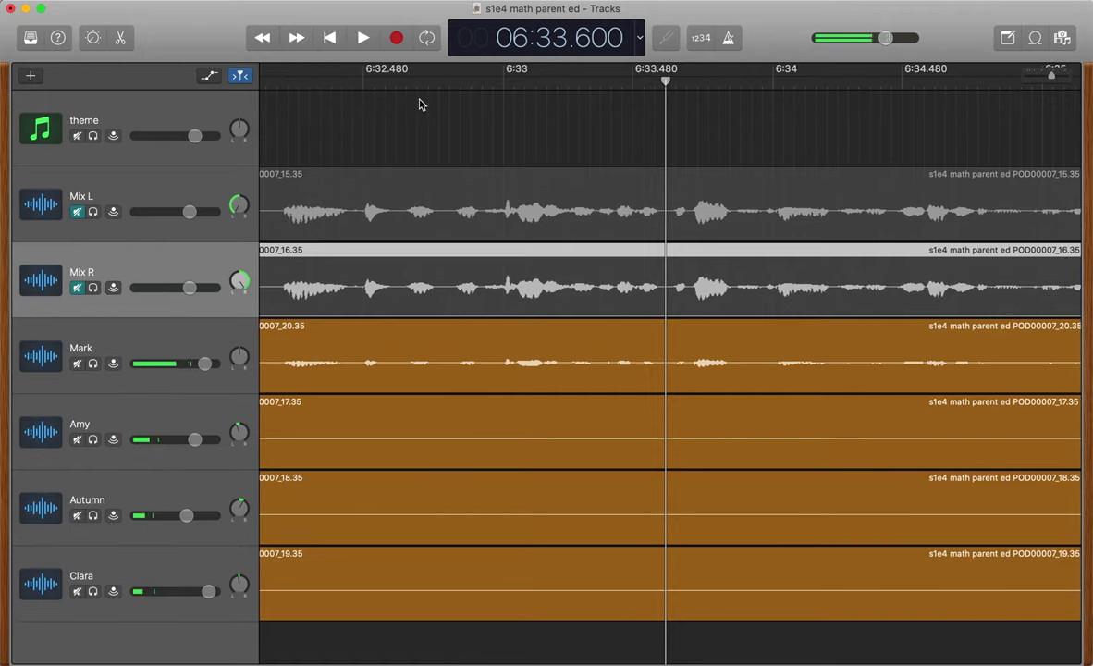
# Replay the restored speech around 6:33 in short passes, ending with one that starts at 6:32.800.
pyautogui.click(407, 88)
pyautogui.press('space')
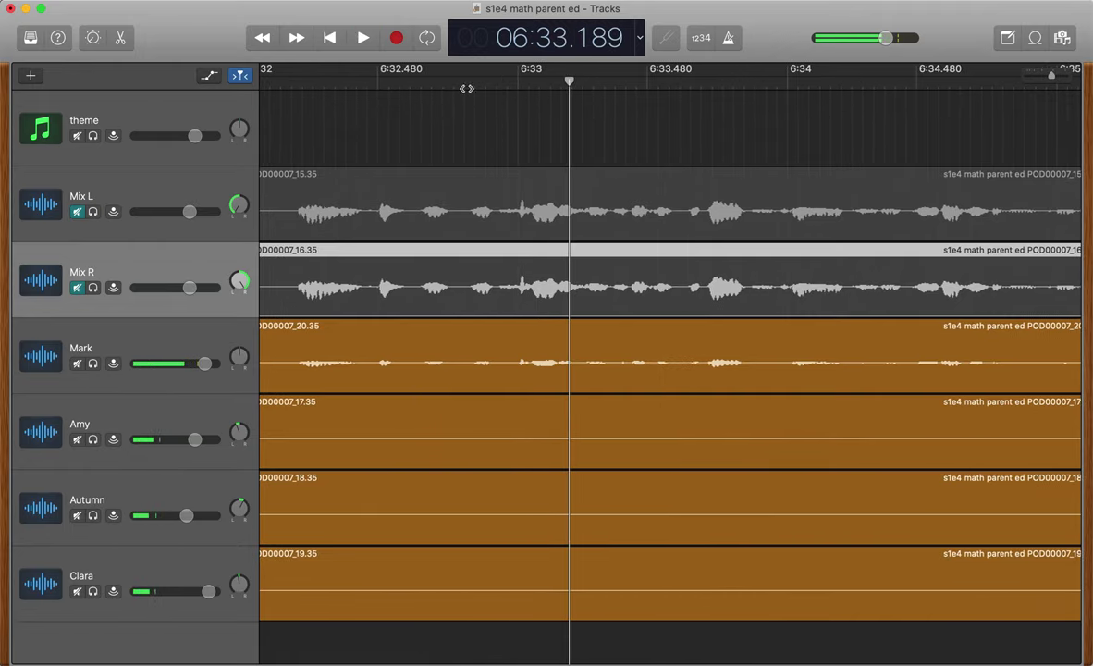
pyautogui.click(467, 89)
pyautogui.press('space')
pyautogui.press('space')
pyautogui.moveTo(469, 88); pyautogui.dragTo(478, 88)
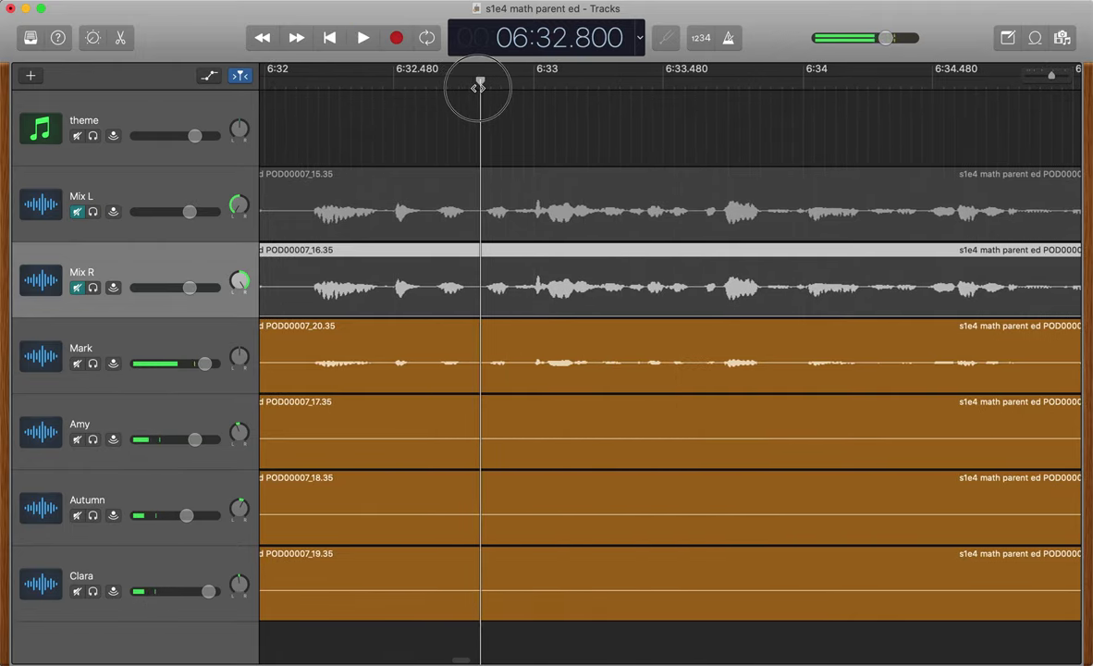
pyautogui.press('space')
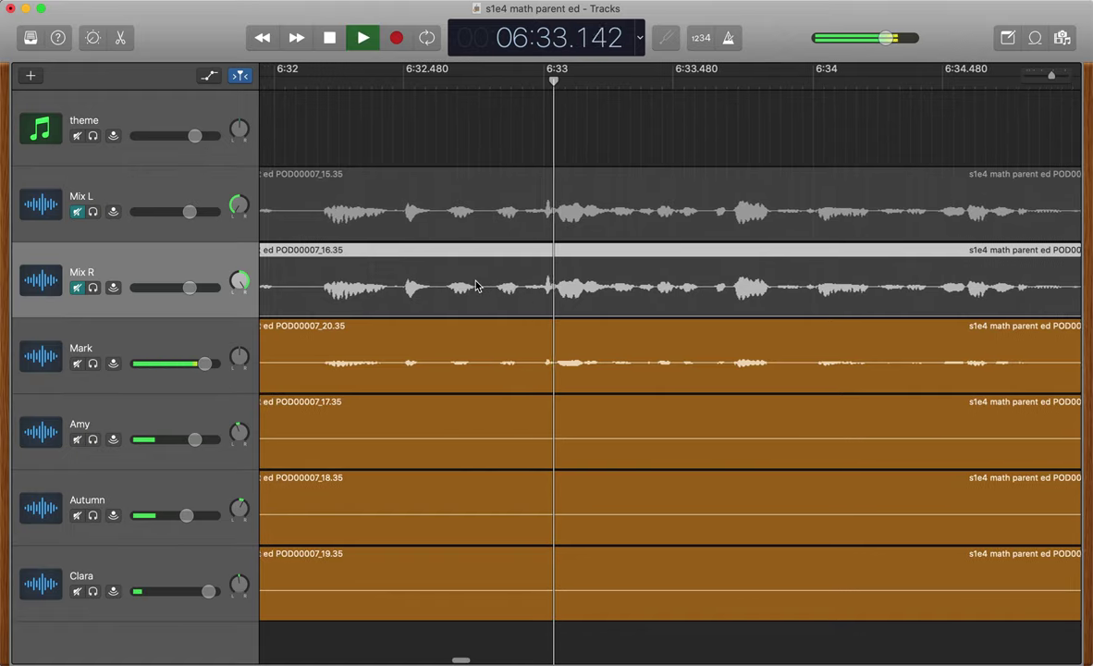
pyautogui.press('space')
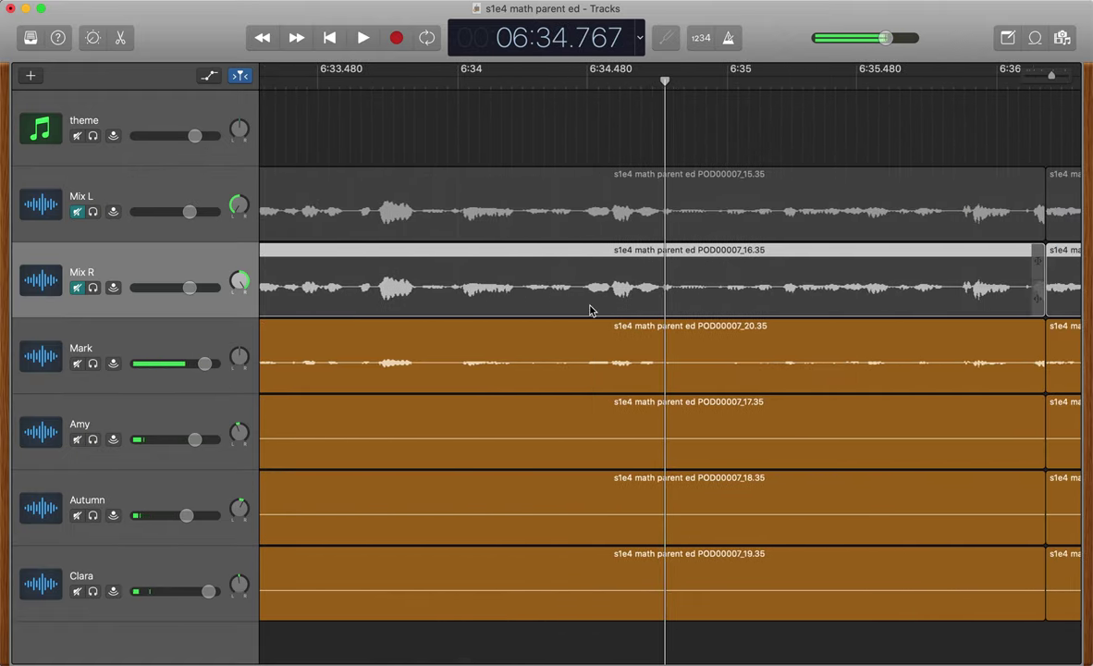
# Undo the extension of the regions past the 6:30 handover.
pyautogui.scroll(-10, 589, 310)
pyautogui.hscroll(-5, 657, 326)
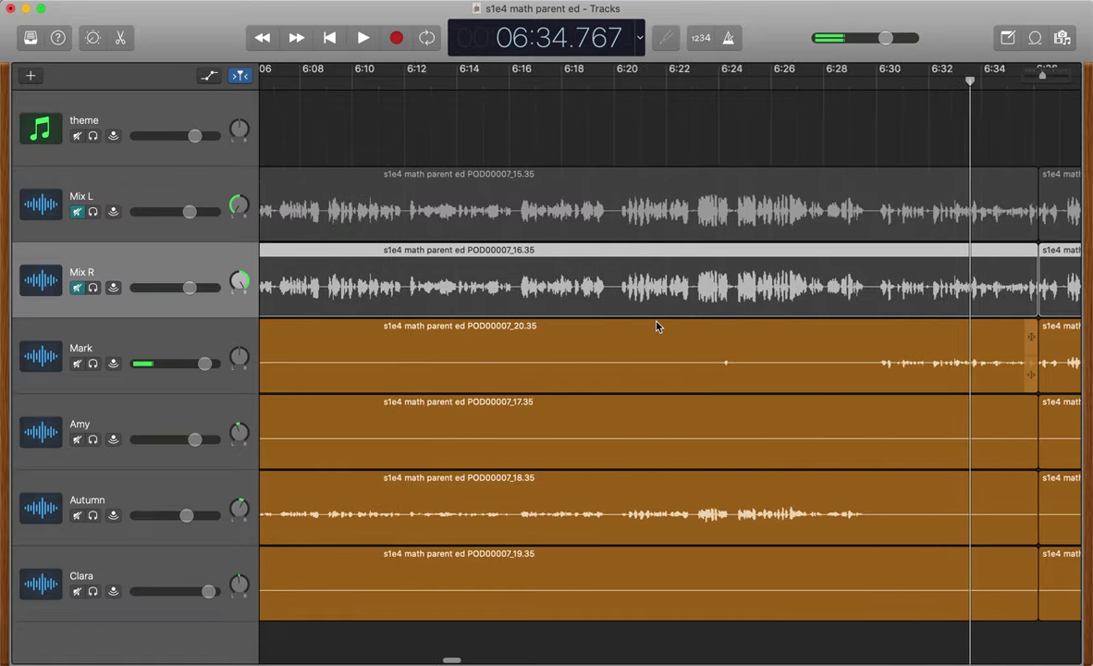
pyautogui.hscroll(6, 657, 325)
pyautogui.scroll(2, 660, 322)
pyautogui.scroll(10, 659, 322)
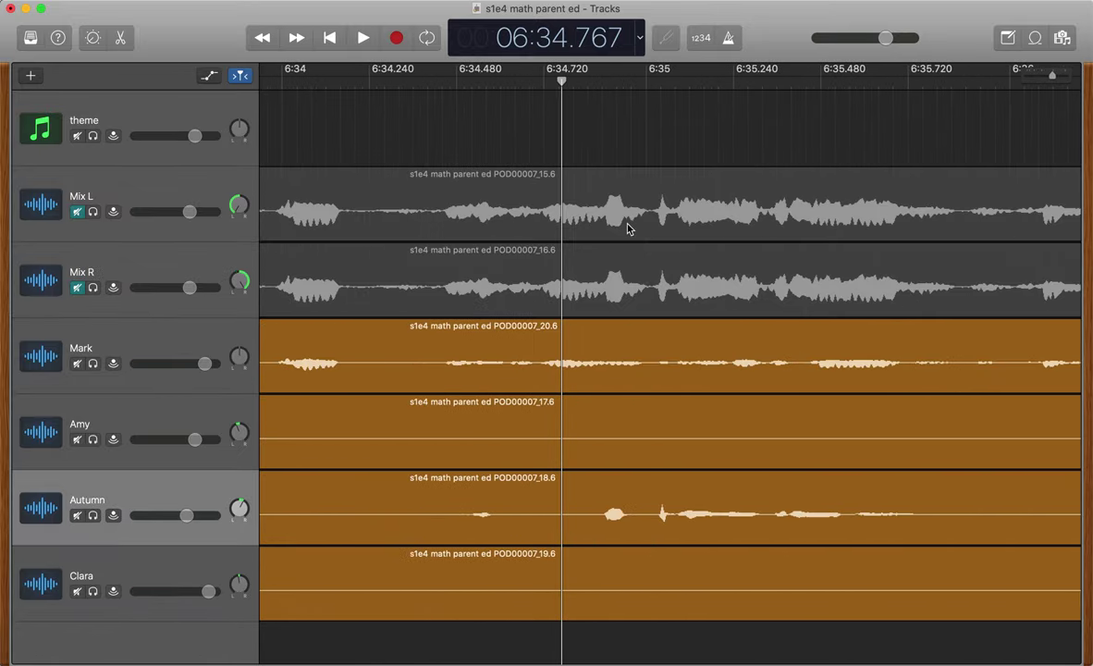
pyautogui.scroll(-10, 628, 230)
pyautogui.scroll(-2, 628, 229)
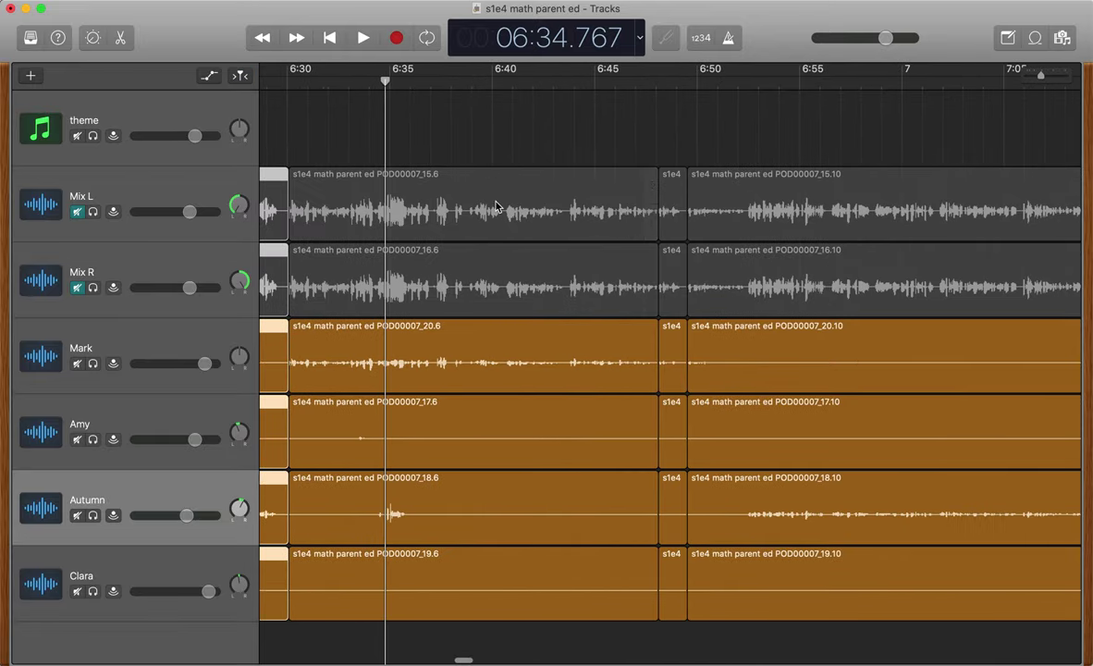
pyautogui.hscroll(-8, 544, 174)
pyautogui.hscroll(3, 885, 129)
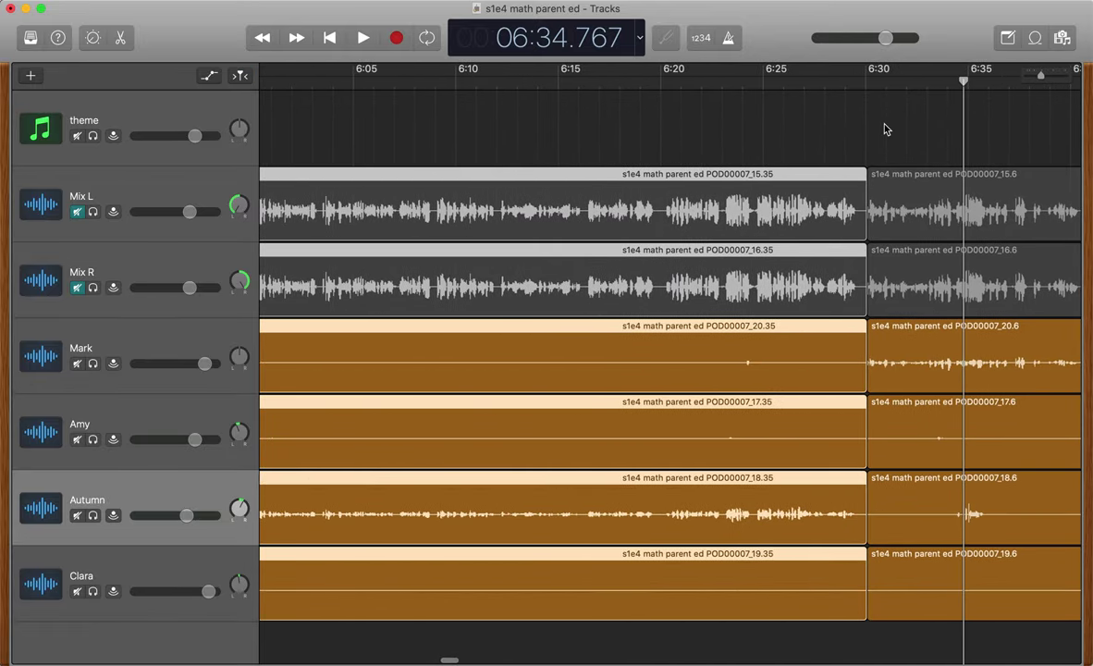
# Play the edited handover from about 6:27 to just before 6:32.
pyautogui.click(813, 76)
pyautogui.press('super+f')
pyautogui.press('space')
pyautogui.scroll(5, 818, 256)
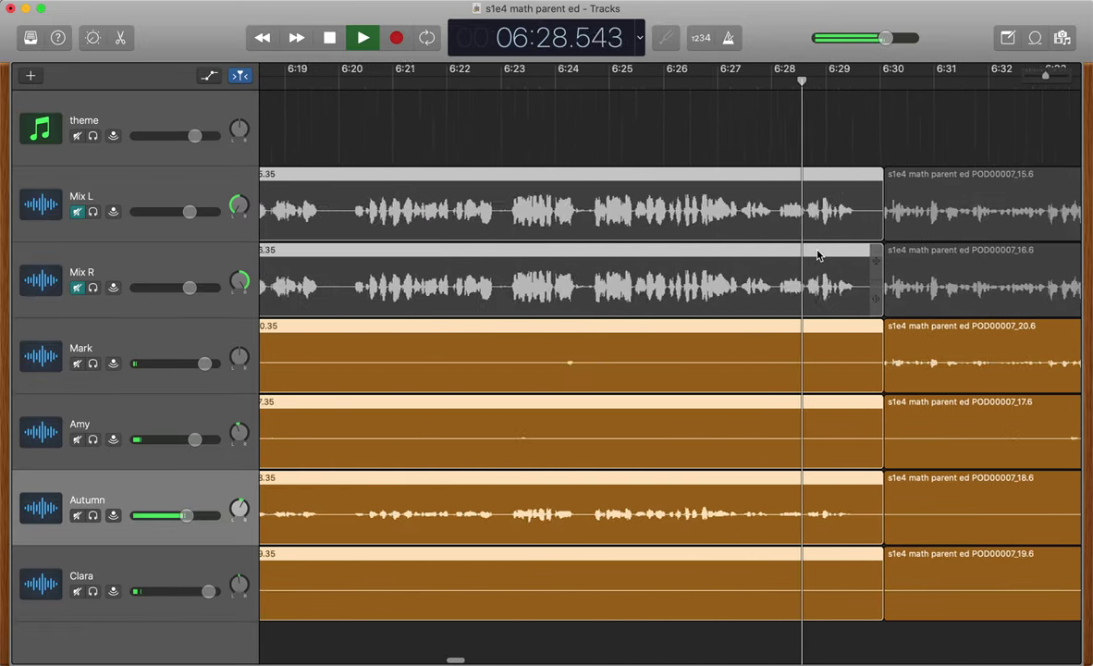
pyautogui.hscroll(3, 818, 255)
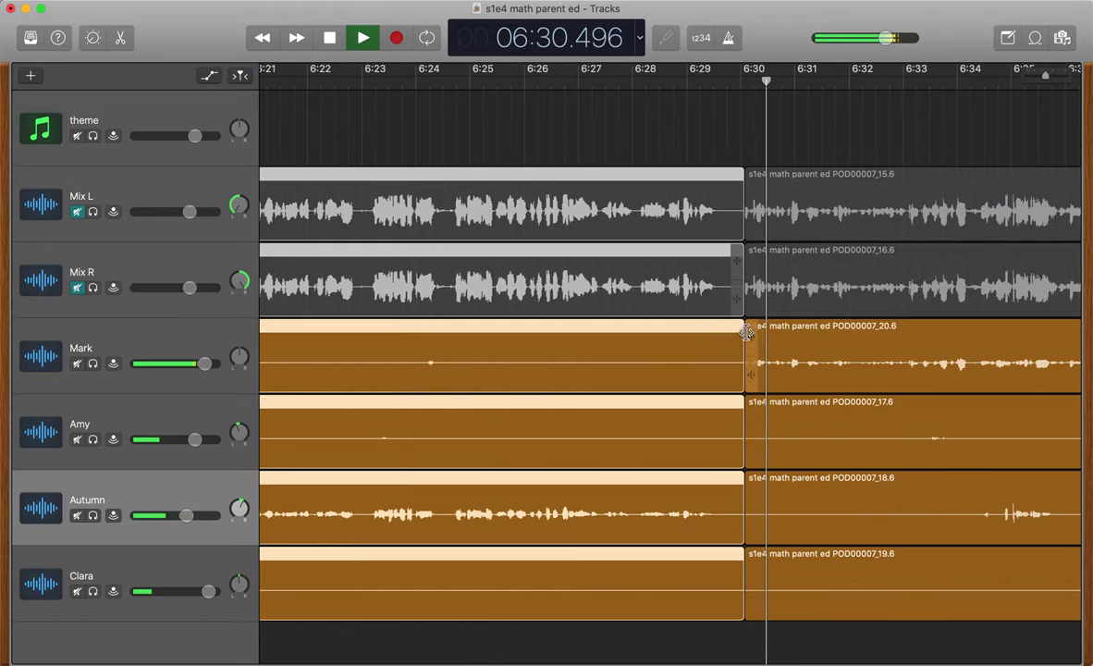
pyautogui.press('super+Right')
pyautogui.press('space')
pyautogui.hscroll(10, 723, 290)
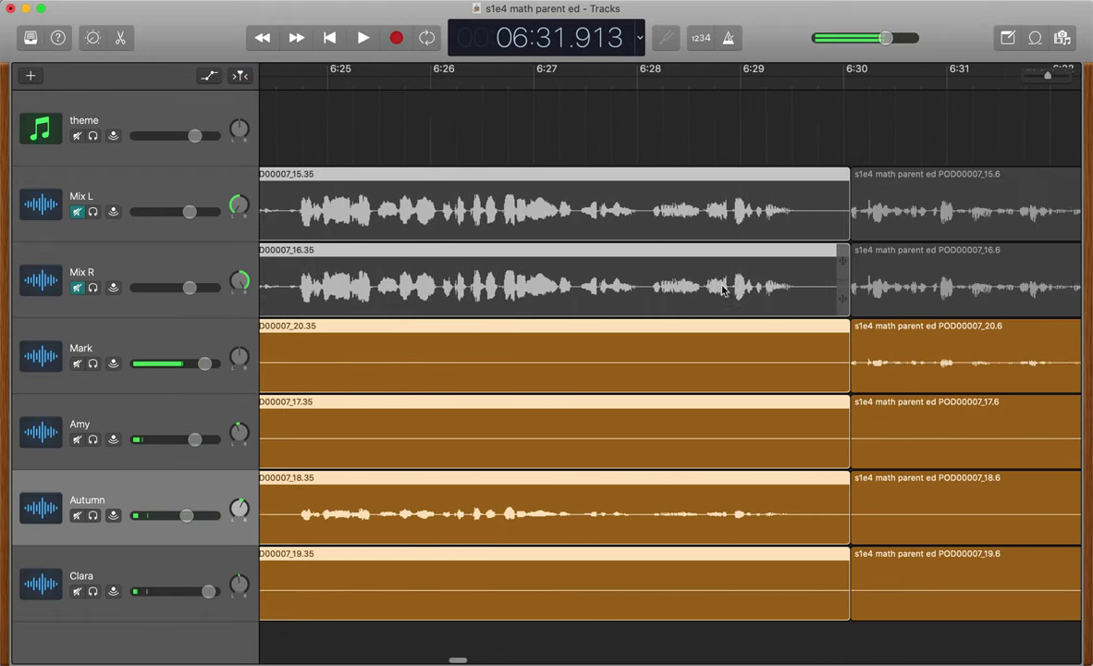
pyautogui.moveTo(764, 138); pyautogui.dragTo(768, 611)
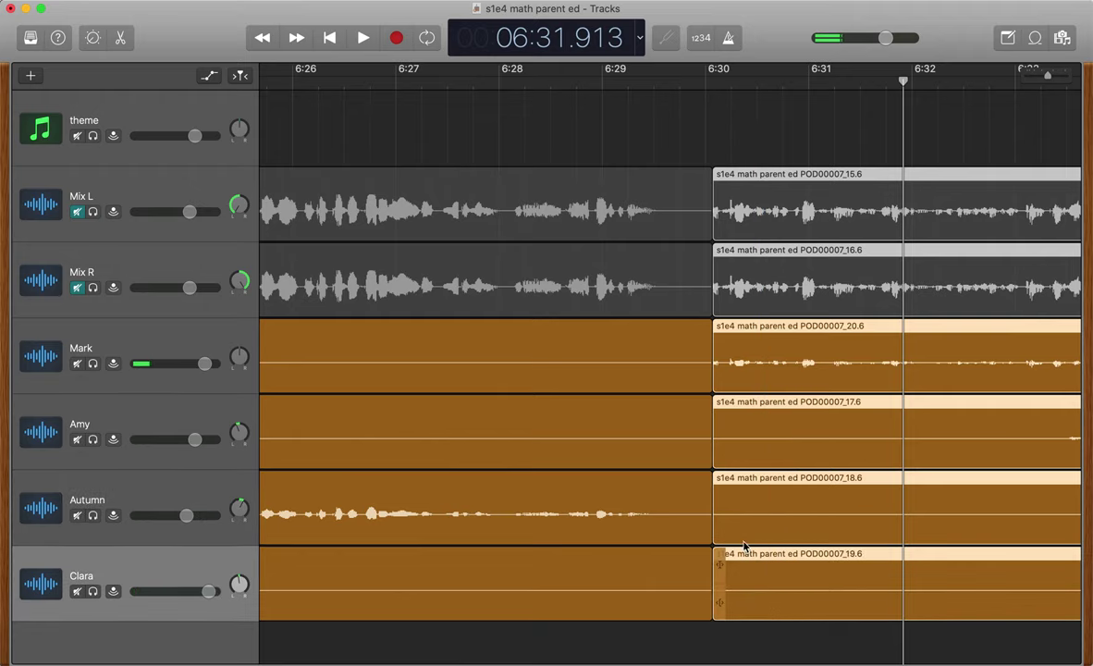
pyautogui.press('super+Right')
pyautogui.press('super+Right')
pyautogui.click(603, 143)
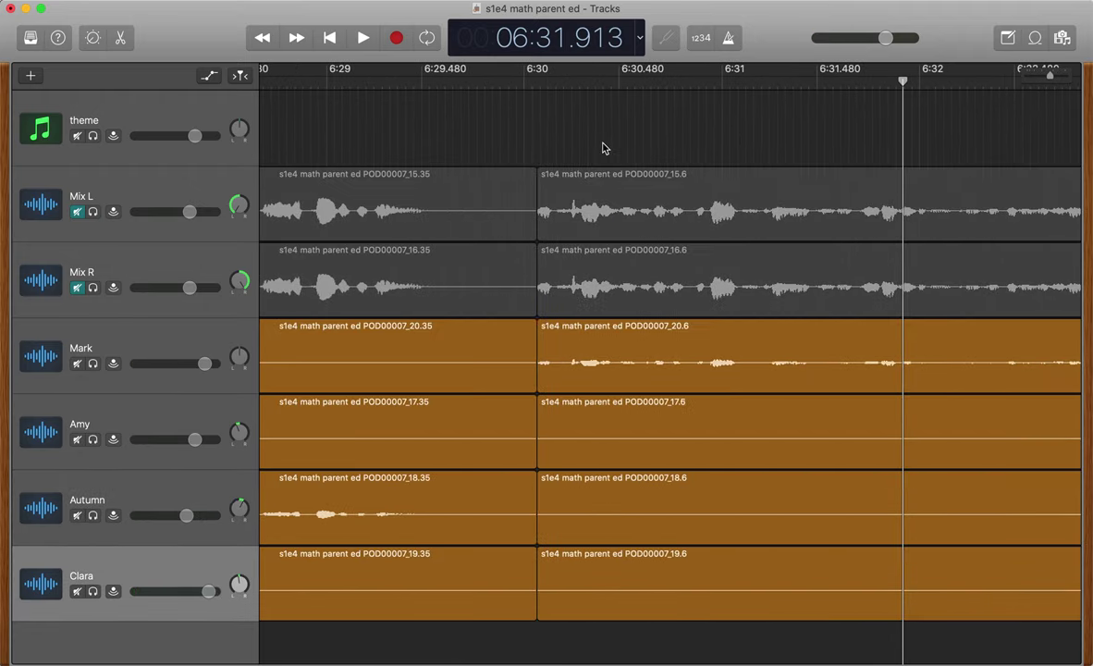
# Extend the incoming speaker's individual region slightly earlier than the 6:30 cut and play from about 6:29.4 to 6:31.114.
pyautogui.click(588, 351)
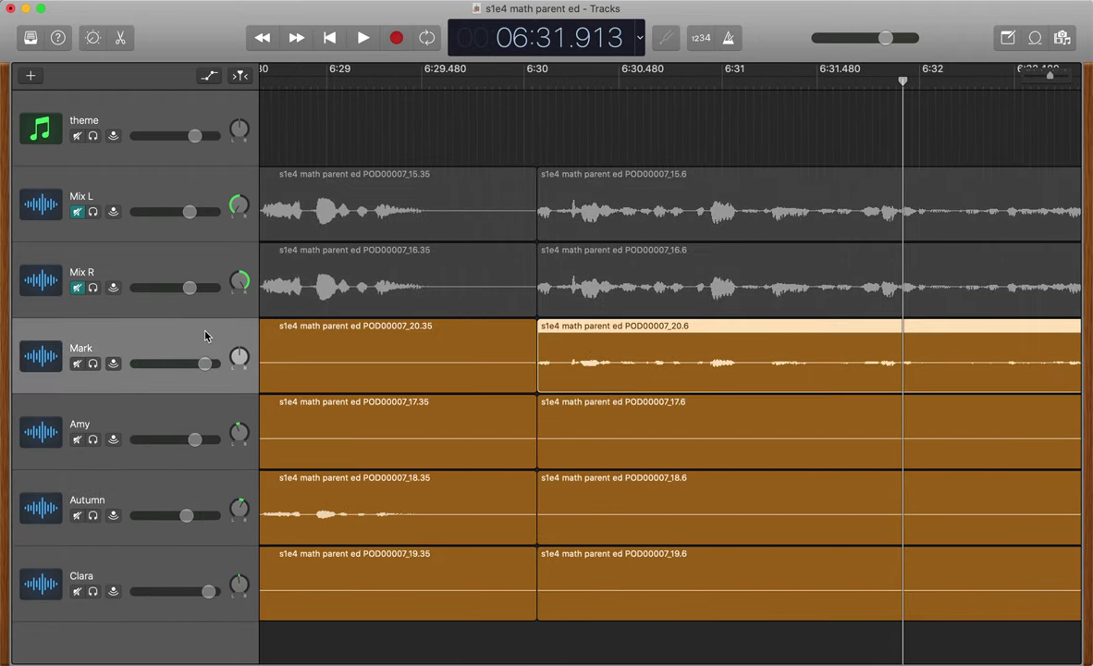
pyautogui.moveTo(545, 377); pyautogui.dragTo(532, 376)
pyautogui.click(403, 80)
pyautogui.press('space')
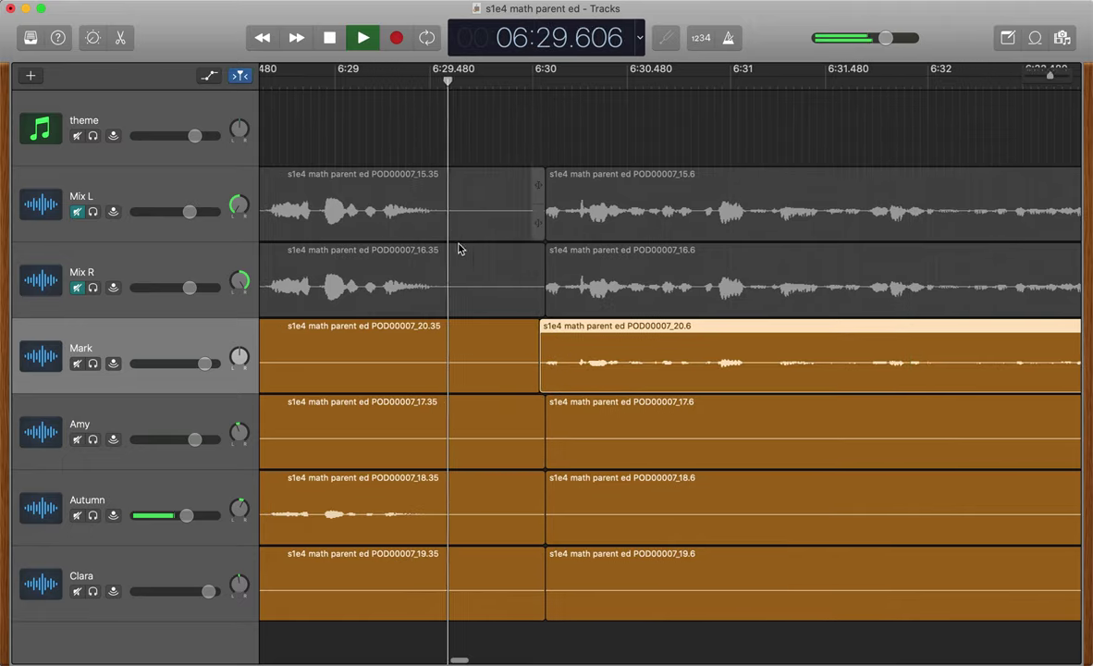
pyautogui.press('space')
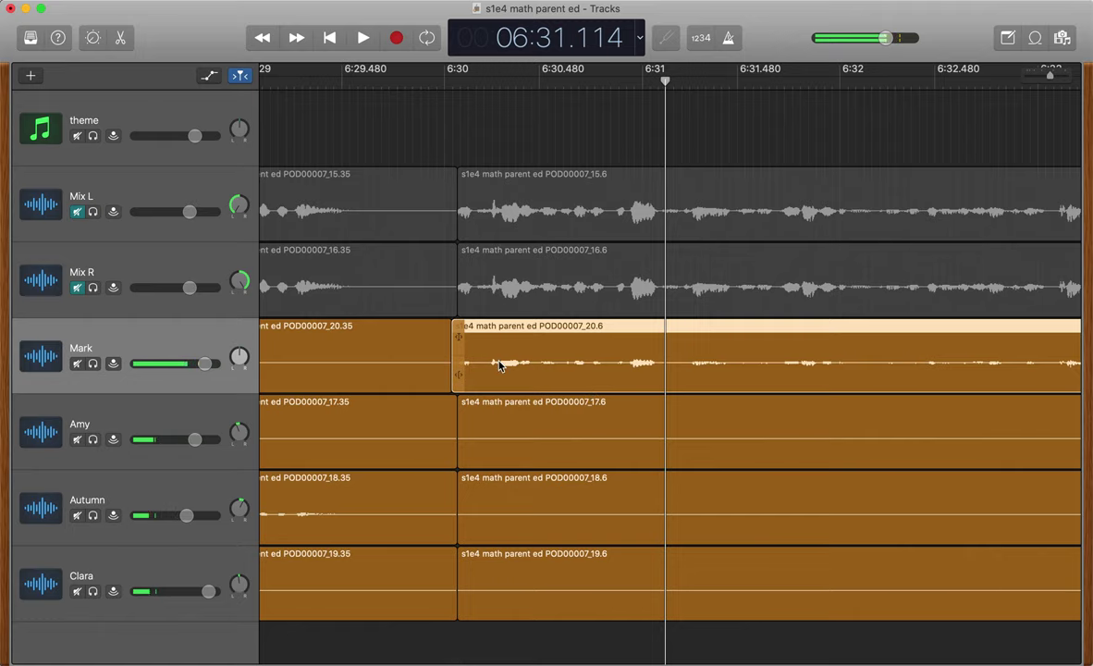
# Undo the extension of the incoming speaker's region and play the 6:30 handover from about 6:29.6.
pyautogui.press('super+z')
pyautogui.click(375, 83)
pyautogui.press('space')
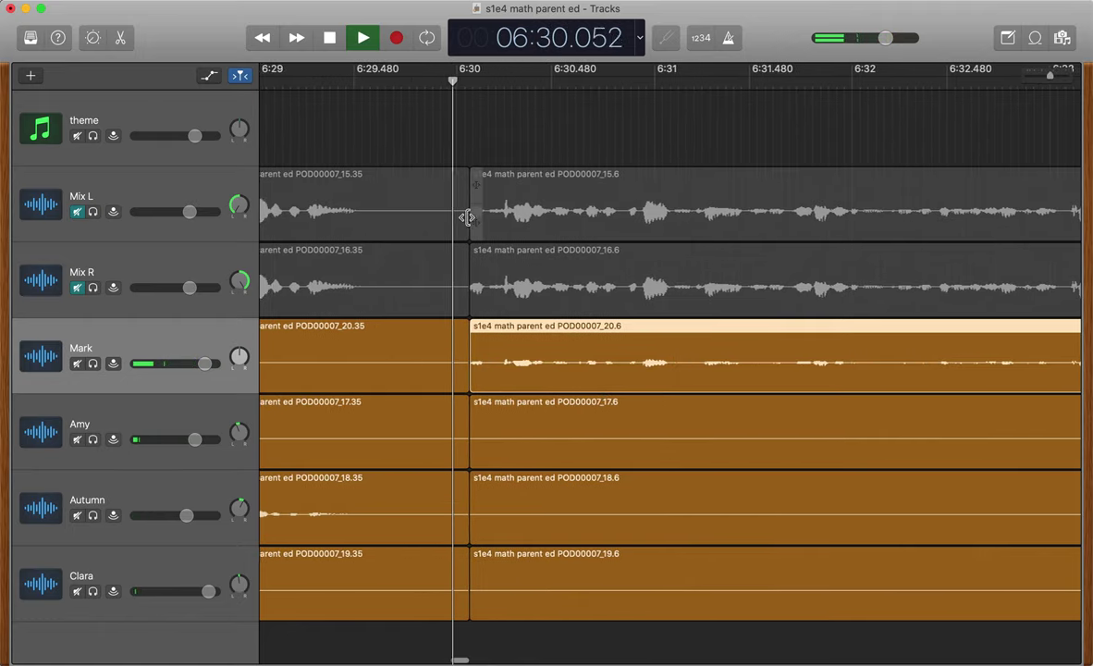
pyautogui.hscroll(-2, 463, 215)
pyautogui.press('space')
# Extend the start of the incoming speaker's region slightly before the 6:30 cut again and play across the handover to 6:31.564.
pyautogui.moveTo(491, 380); pyautogui.dragTo(473, 379)
pyautogui.click(278, 79)
pyautogui.press('space')
pyautogui.hscroll(-3, 550, 437)
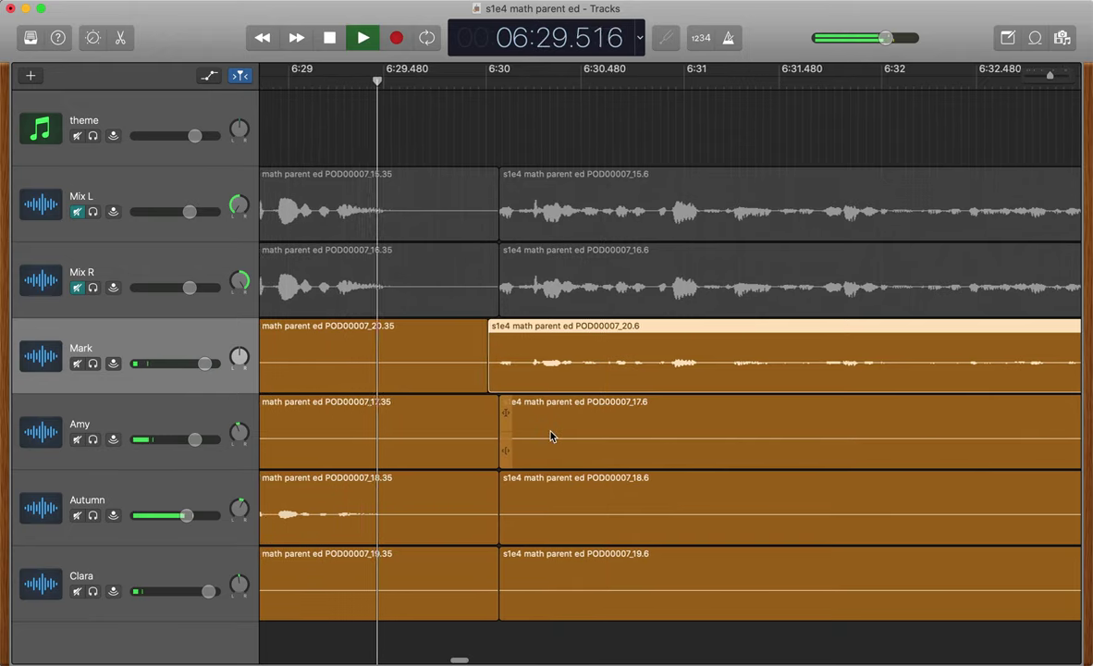
pyautogui.scroll(-5, 651, 359)
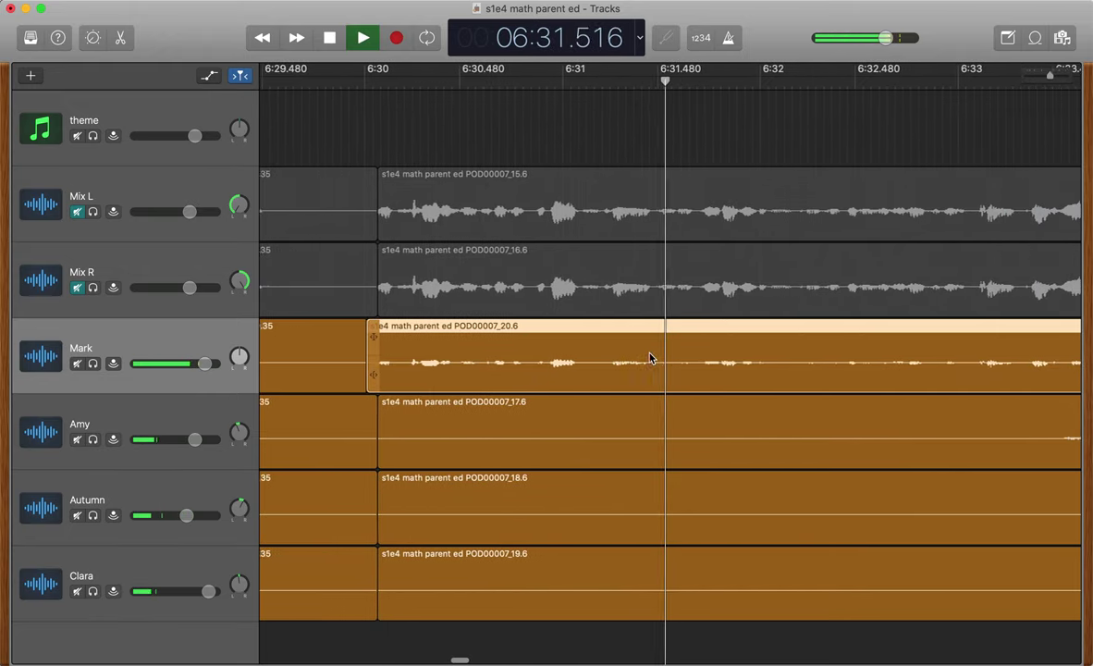
pyautogui.press('space')
# Try splitting all tracks at 6:37.250 and moving the following regions about 0.2 s earlier to tighten the pause.
pyautogui.hscroll(10, 697, 356)
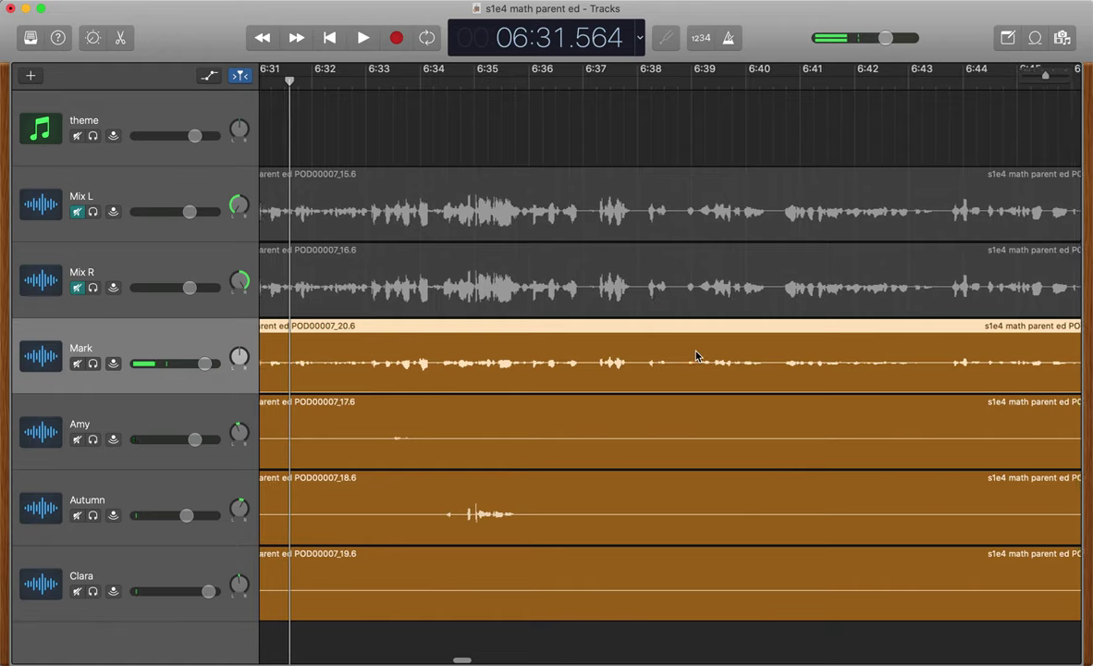
pyautogui.hscroll(1, 676, 312)
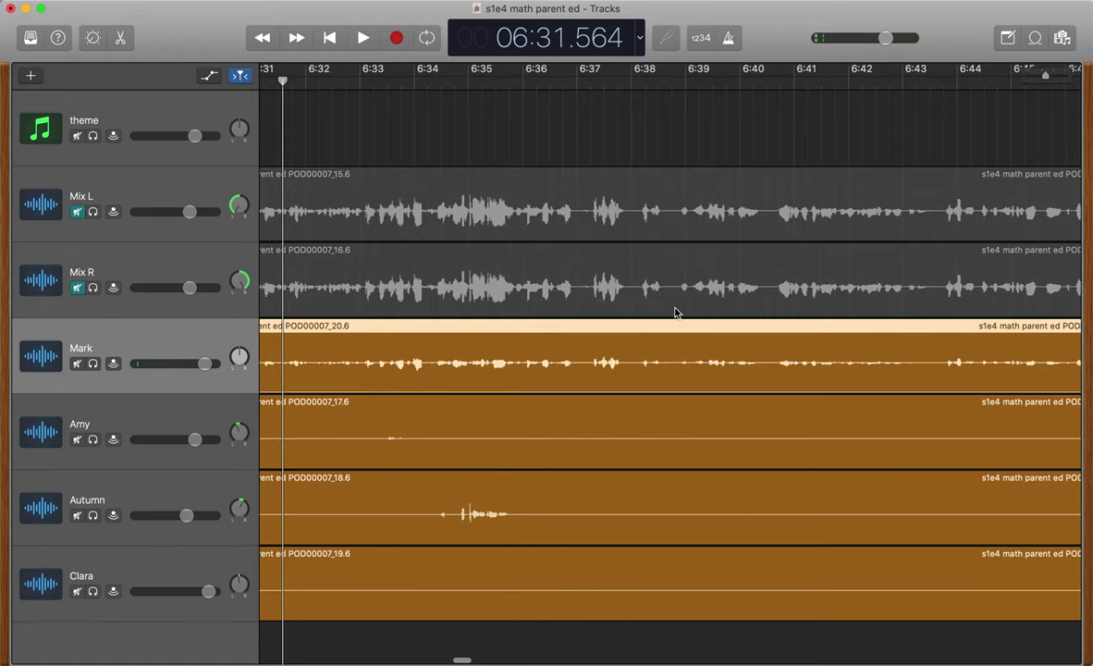
pyautogui.click(588, 82)
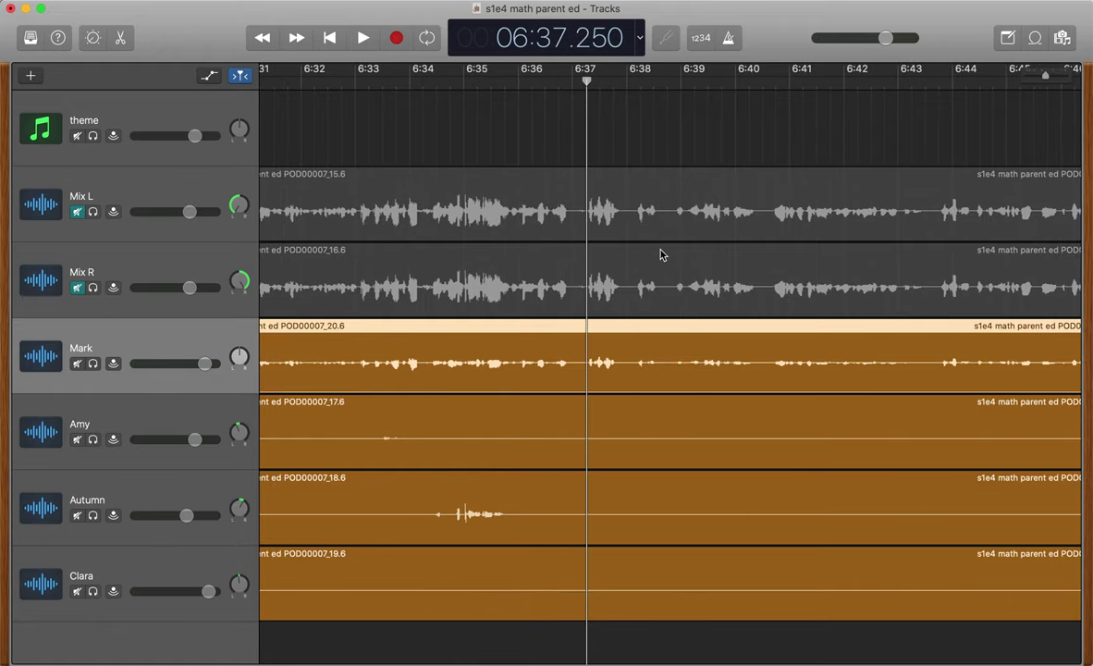
pyautogui.press('super+a')
pyautogui.press('super+t')
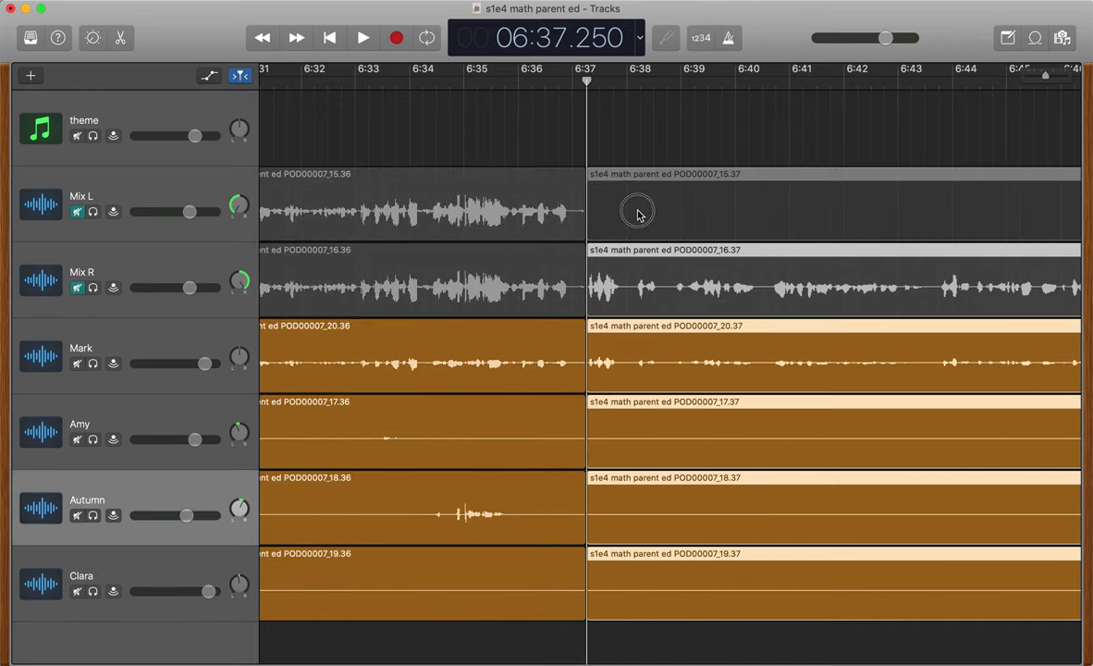
pyautogui.moveTo(638, 215); pyautogui.dragTo(626, 215)
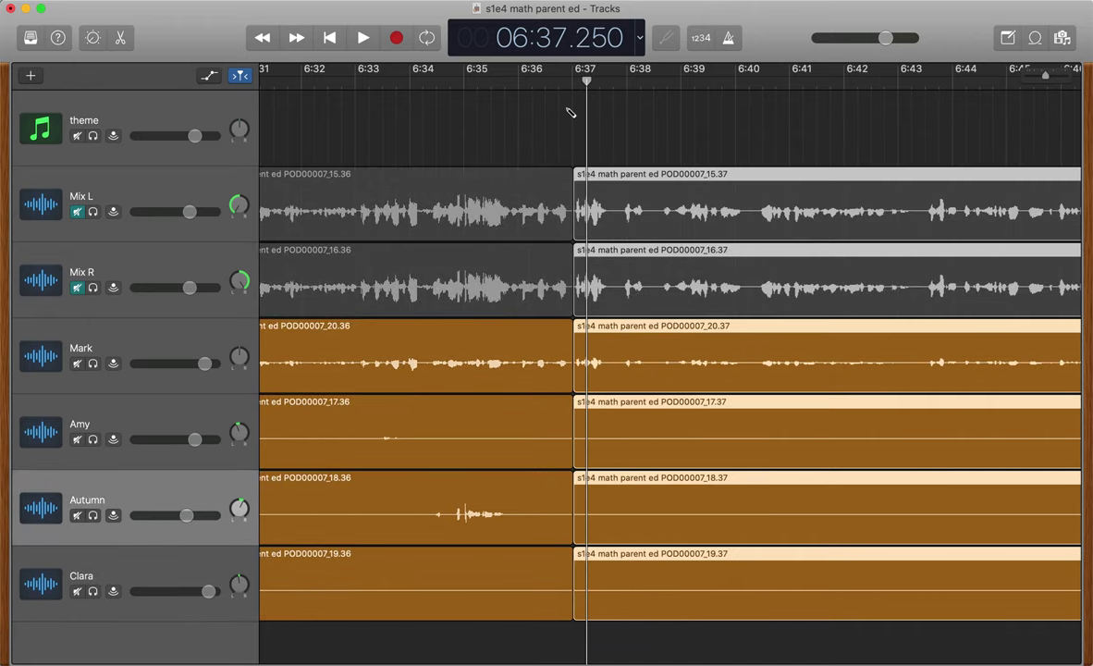
pyautogui.press('super+z')
# Extend the regions that end near 6:48 on both mix tracks and all four speaker tracks to about 6:51.6.
pyautogui.hscroll(10, 777, 242)
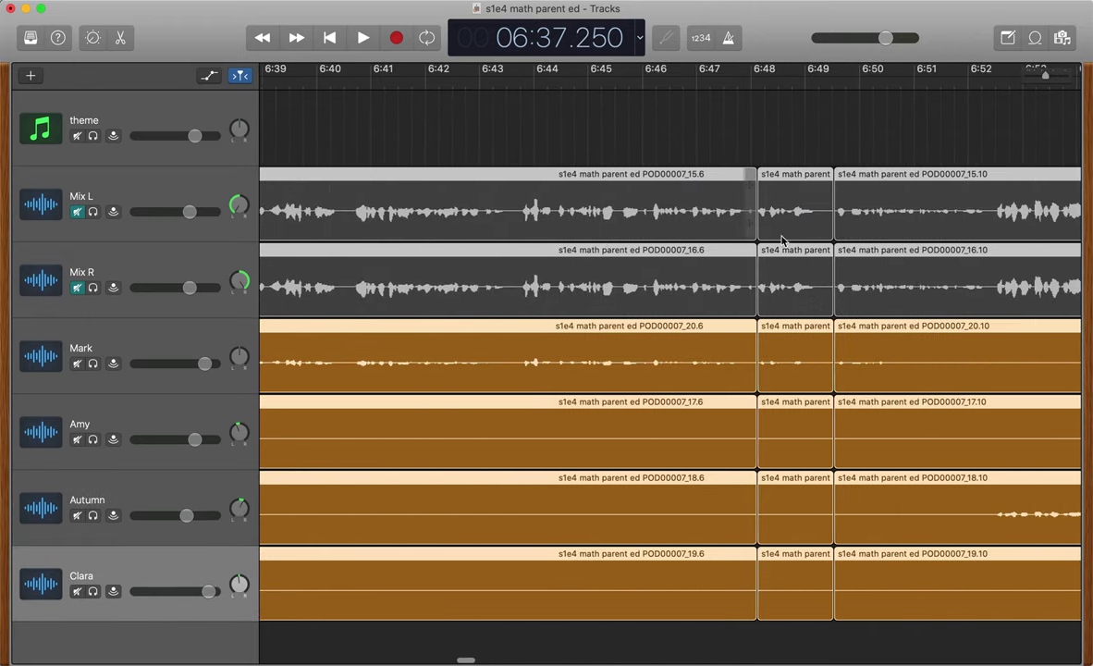
pyautogui.click(710, 85)
pyautogui.press('super+t')
pyautogui.press('super+Right')
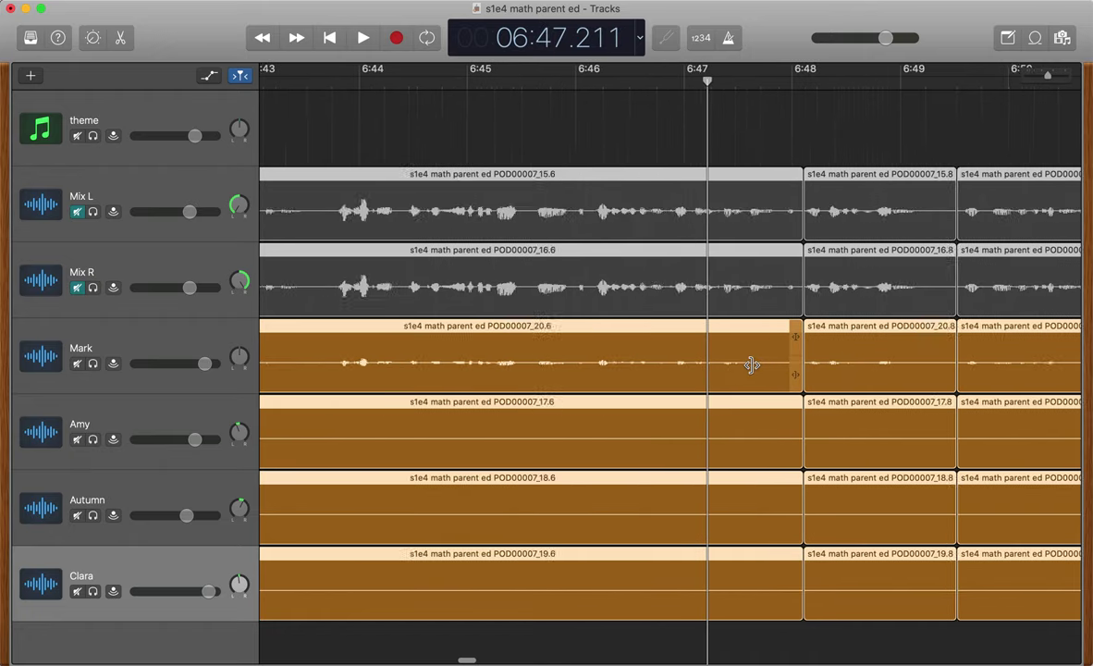
pyautogui.hscroll(5, 752, 366)
pyautogui.moveTo(519, 129); pyautogui.dragTo(524, 625)
pyautogui.moveTo(562, 231); pyautogui.dragTo(1033, 252)
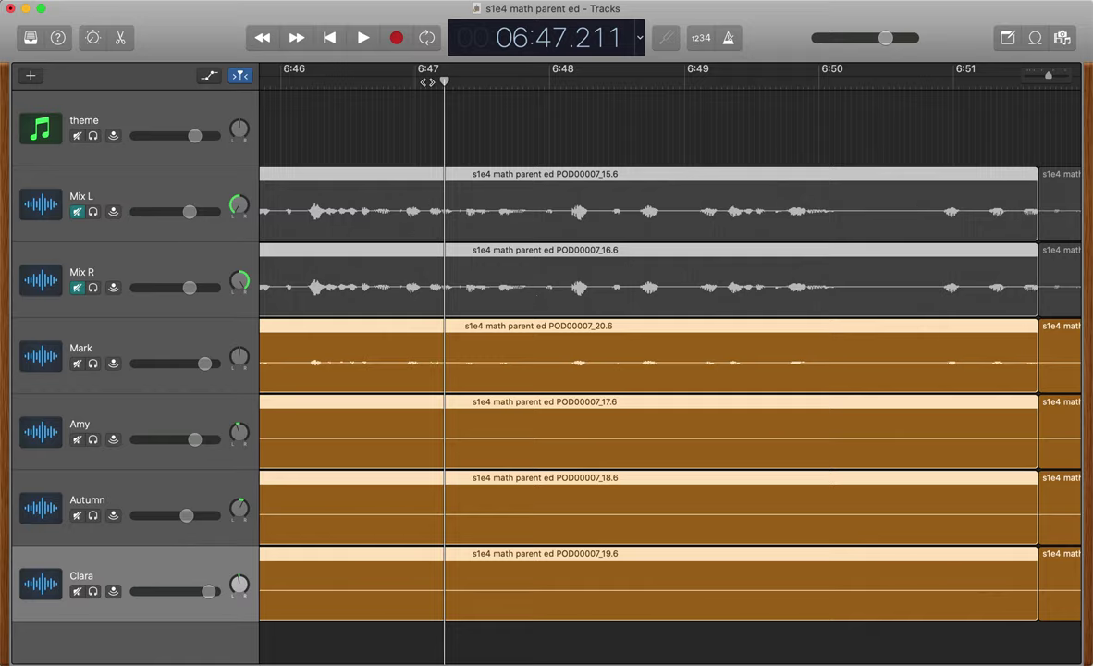
# Play the extended regions from about 6:46 to 6:51.585.
pyautogui.click(305, 85)
pyautogui.press('space')
pyautogui.hscroll(-2, 585, 268)
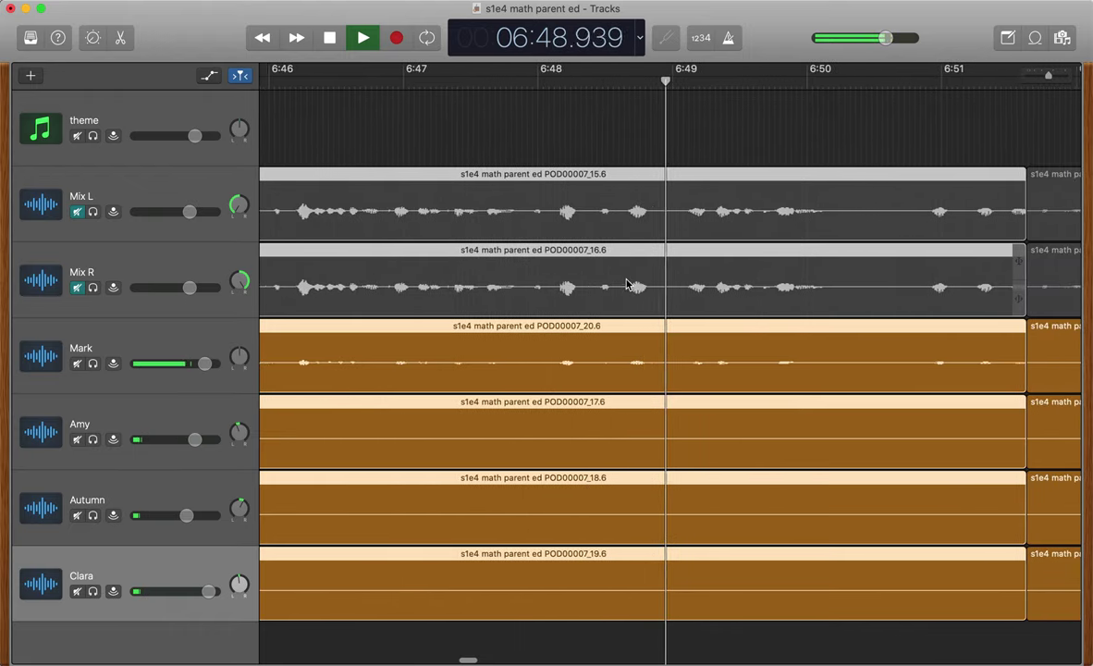
pyautogui.hscroll(-2, 623, 284)
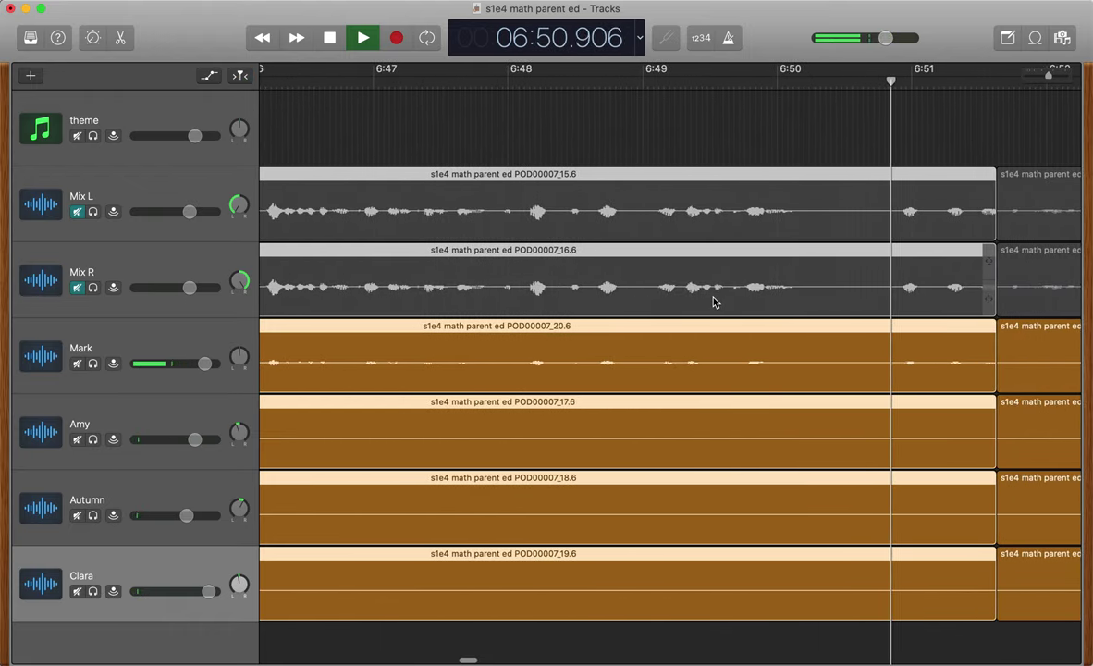
pyautogui.press('space')
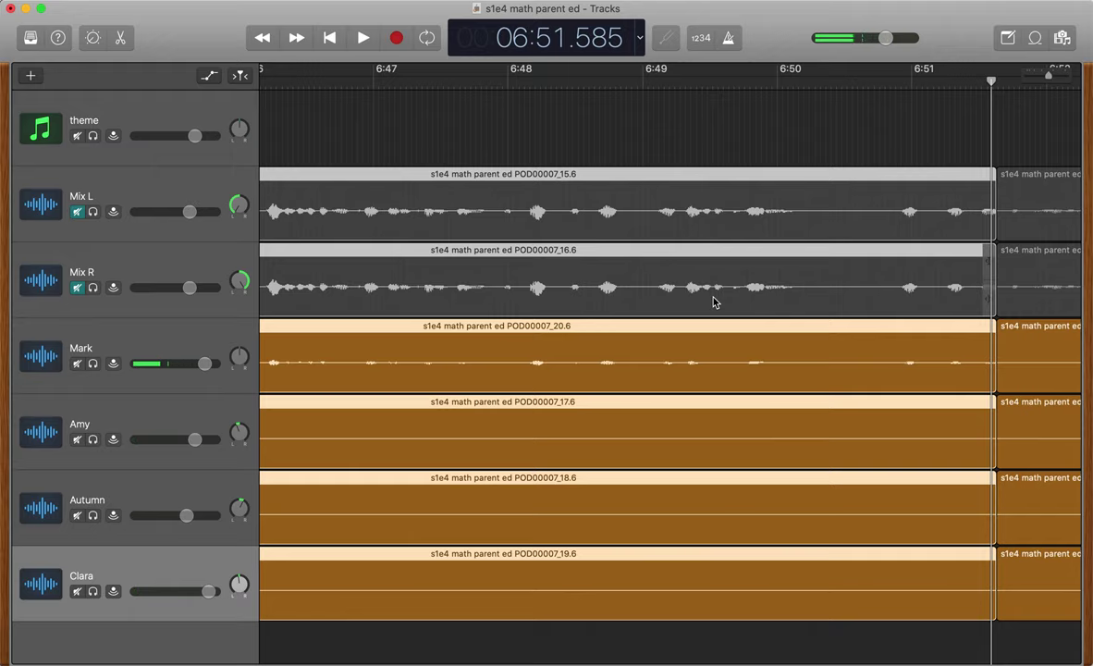
# Undo and redo the extension past 6:48 for comparison, and play the restored speech from 6:47.048 to about 6:50.
pyautogui.press('super+z')
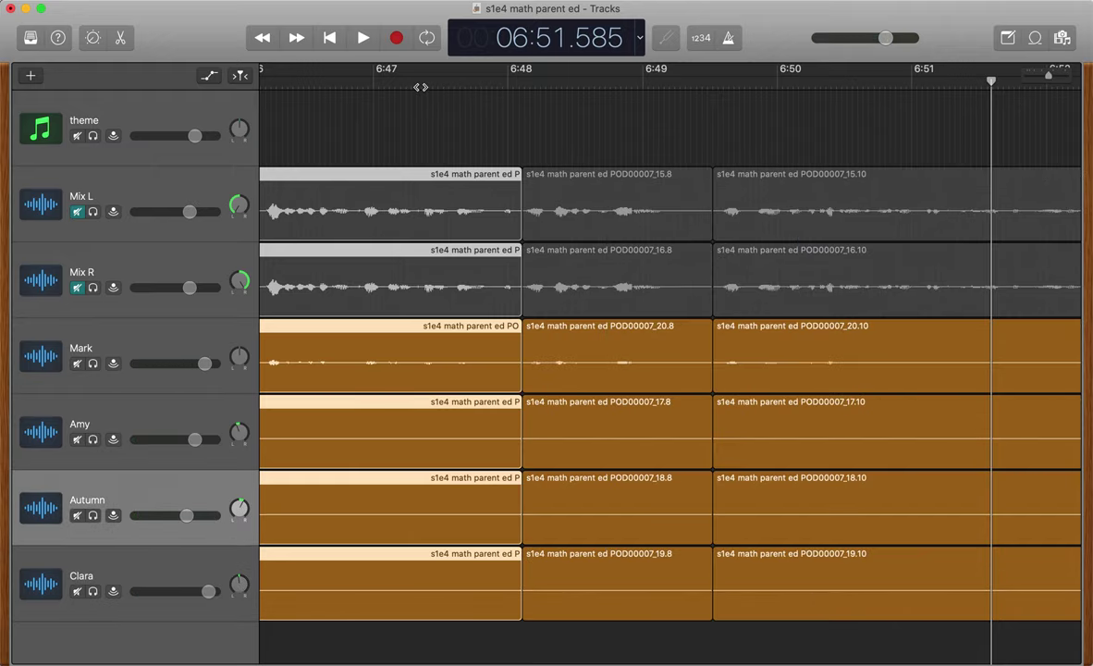
pyautogui.press('super+shift+z')
pyautogui.click(380, 83)
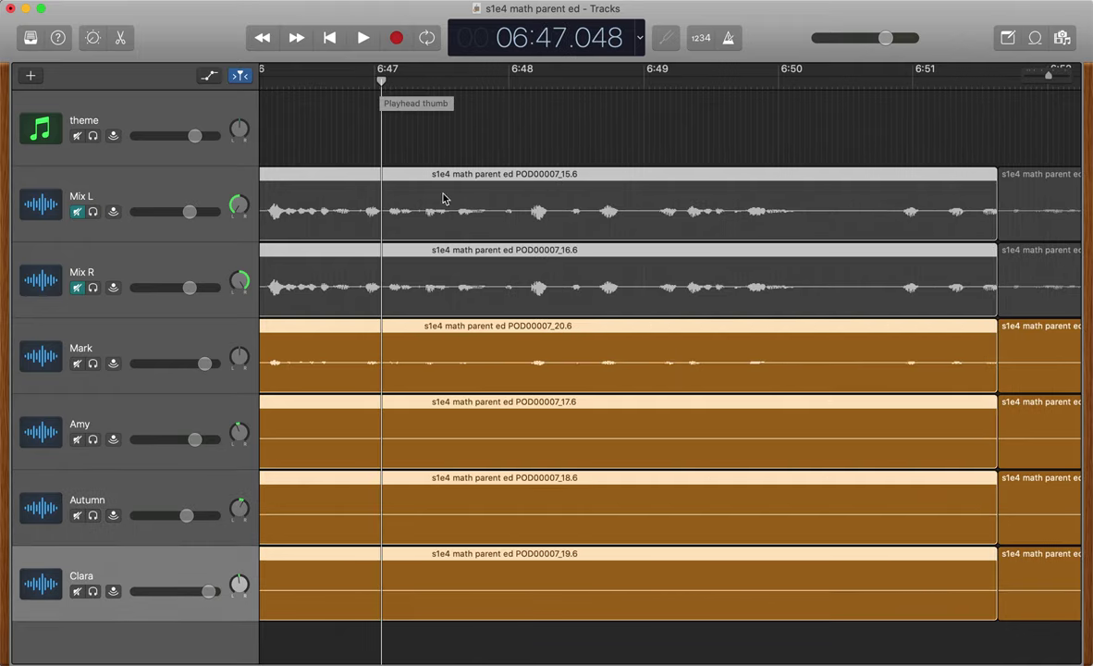
pyautogui.press('space')
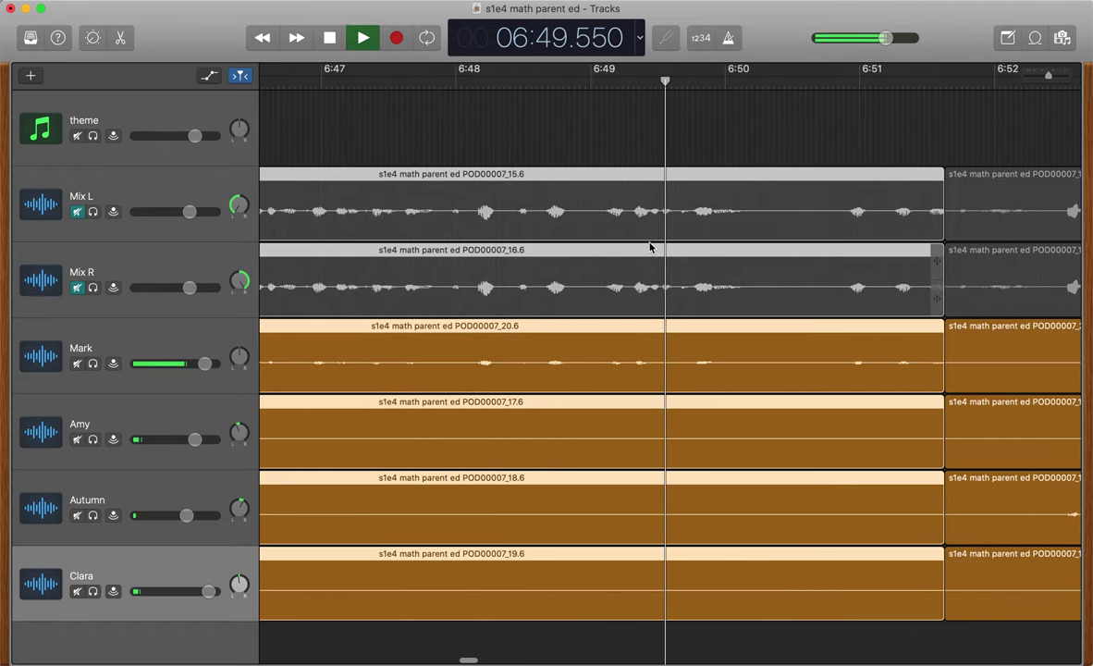
pyautogui.press('space')
# Replay short passages of the restored speech starting at 6:49.125 and about 6:48.1 to locate the repeated phrase.
pyautogui.click(526, 85)
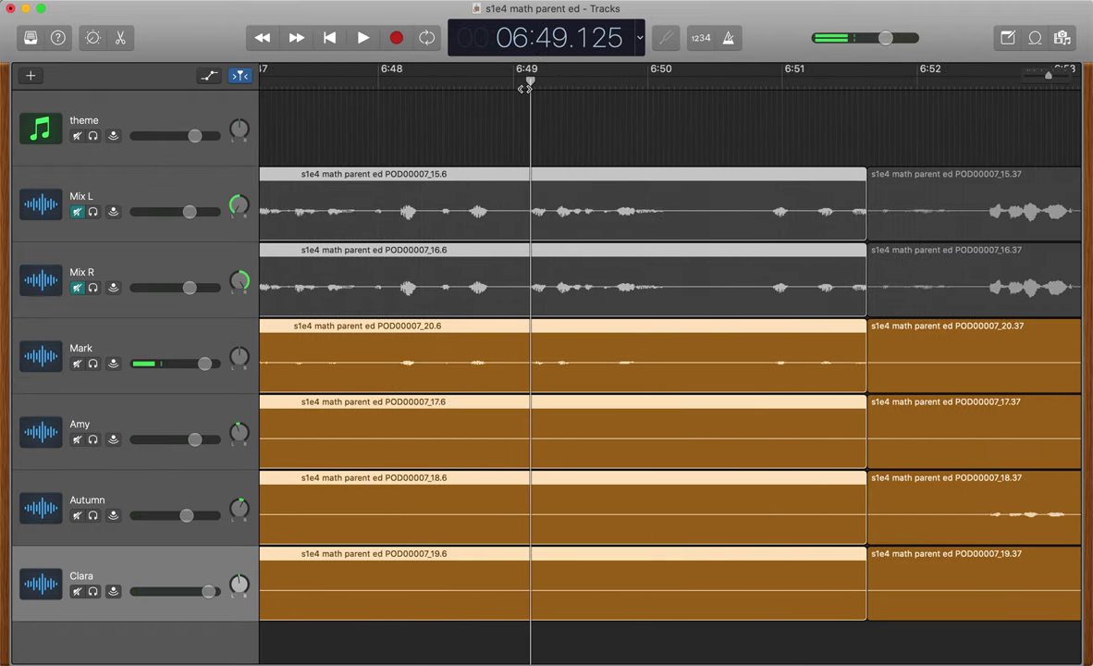
pyautogui.press('space')
pyautogui.hscroll(-3, 539, 215)
pyautogui.press('space')
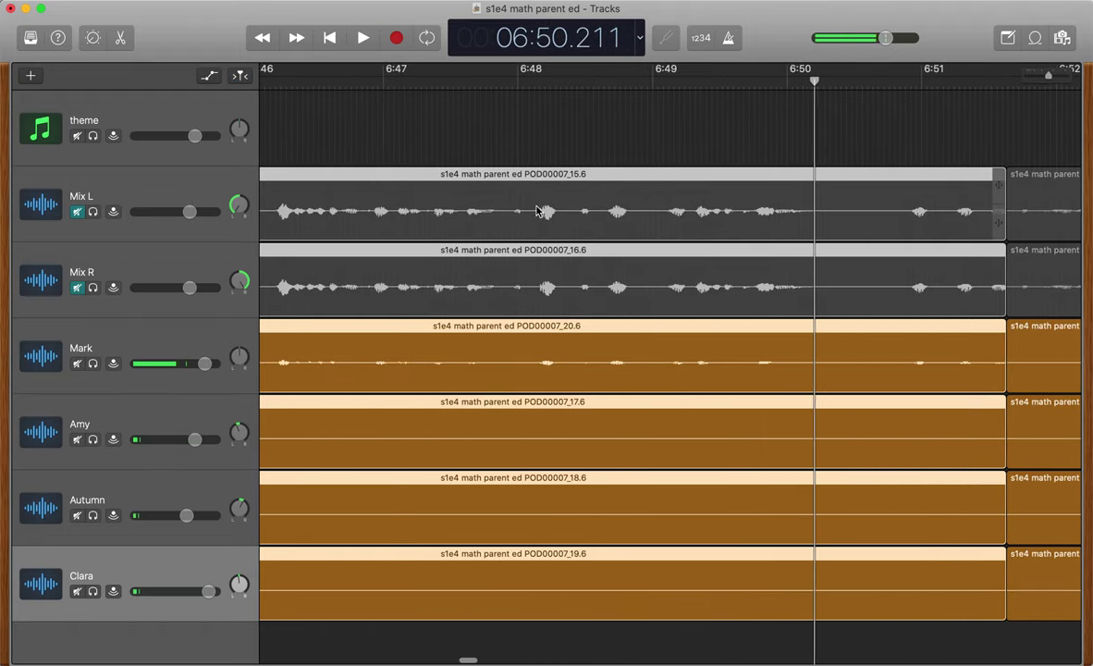
pyautogui.click(535, 86)
pyautogui.press('space')
pyautogui.hscroll(-2, 534, 88)
pyautogui.press('space')
# Replay the restored speech in two short passes starting at 6:47.600 and 6:47.544.
pyautogui.click(484, 88)
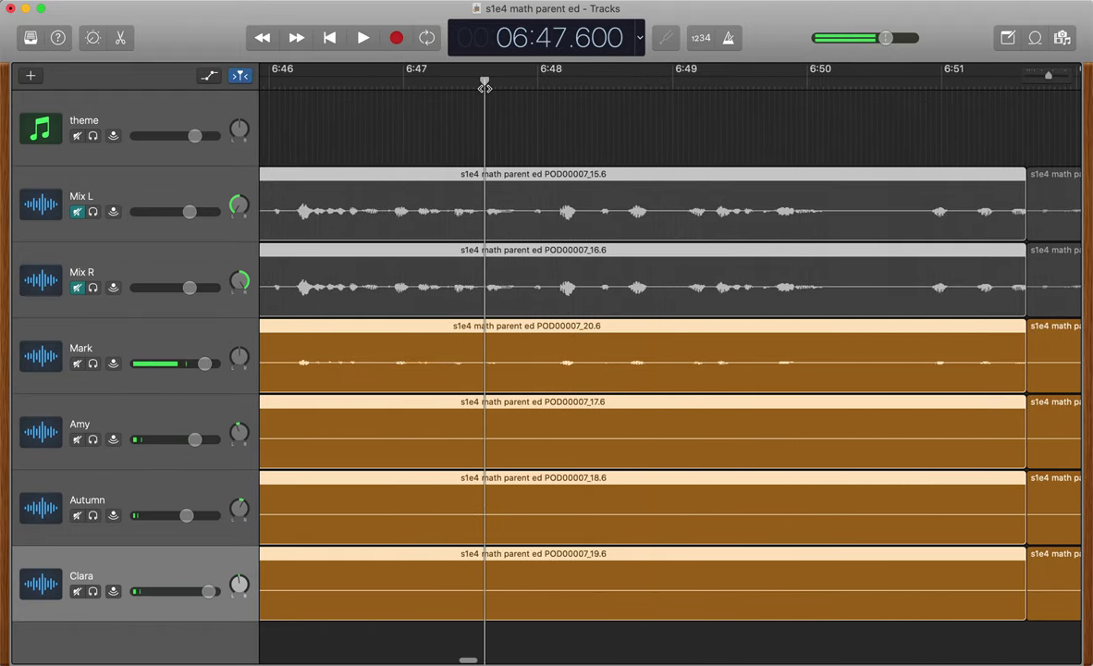
pyautogui.press('space')
pyautogui.hscroll(-2, 495, 93)
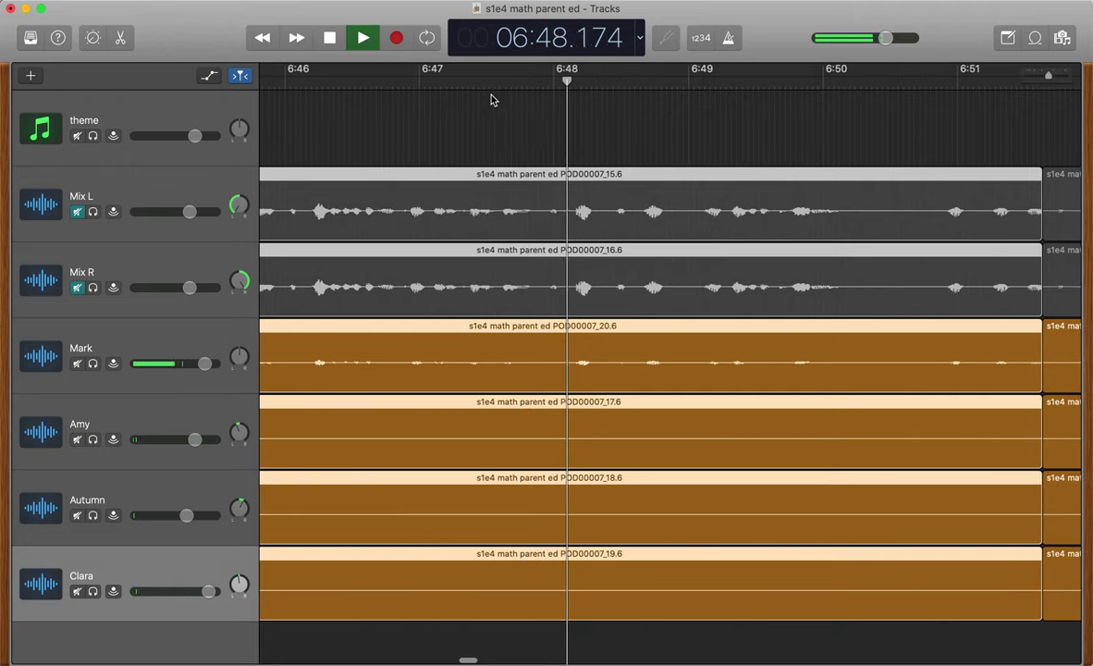
pyautogui.press('space')
pyautogui.click(497, 83)
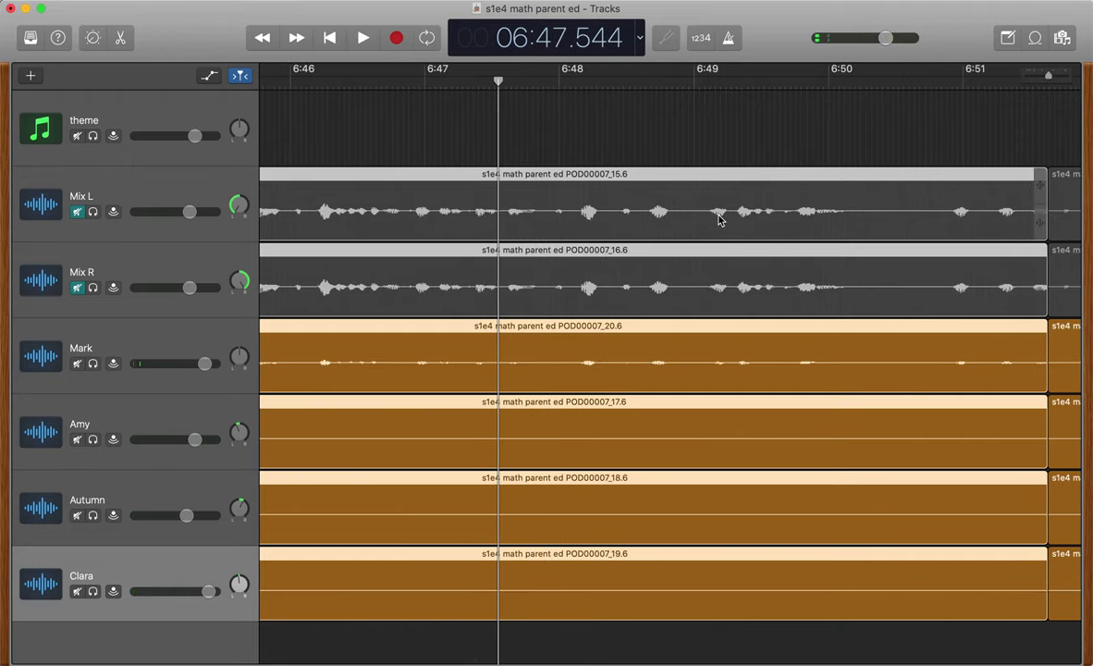
pyautogui.press('space')
pyautogui.hscroll(-1, 508, 103)
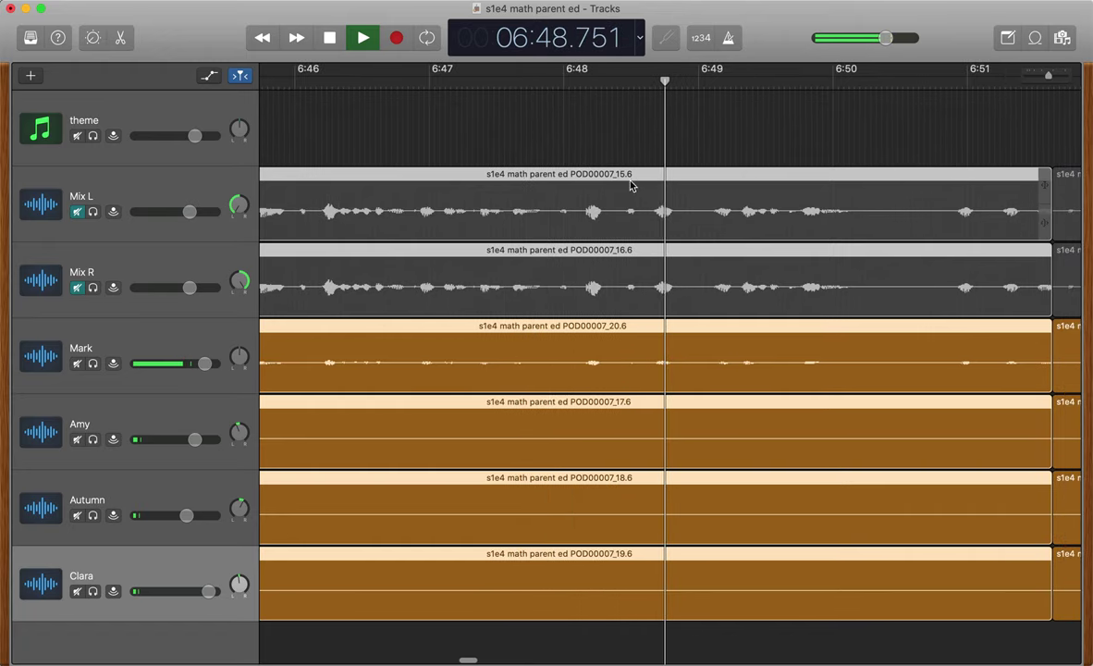
pyautogui.press('space')
# Split the regions on both mix tracks and all four speaker tracks at 6:49.080.
pyautogui.moveTo(627, 92); pyautogui.dragTo(615, 88)
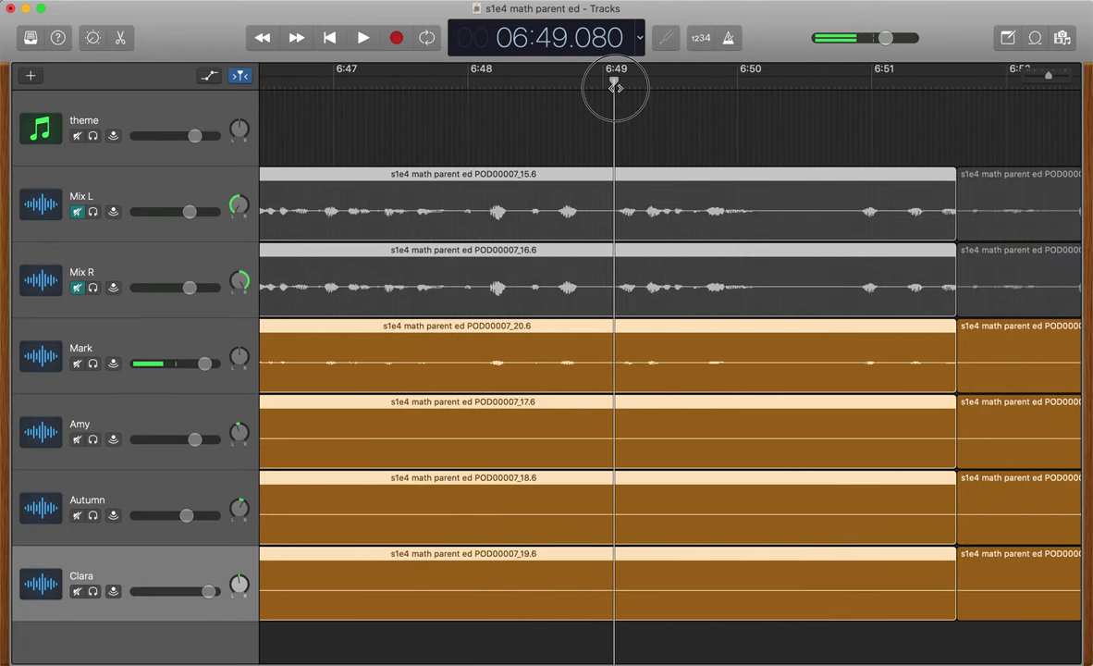
pyautogui.press('Up')
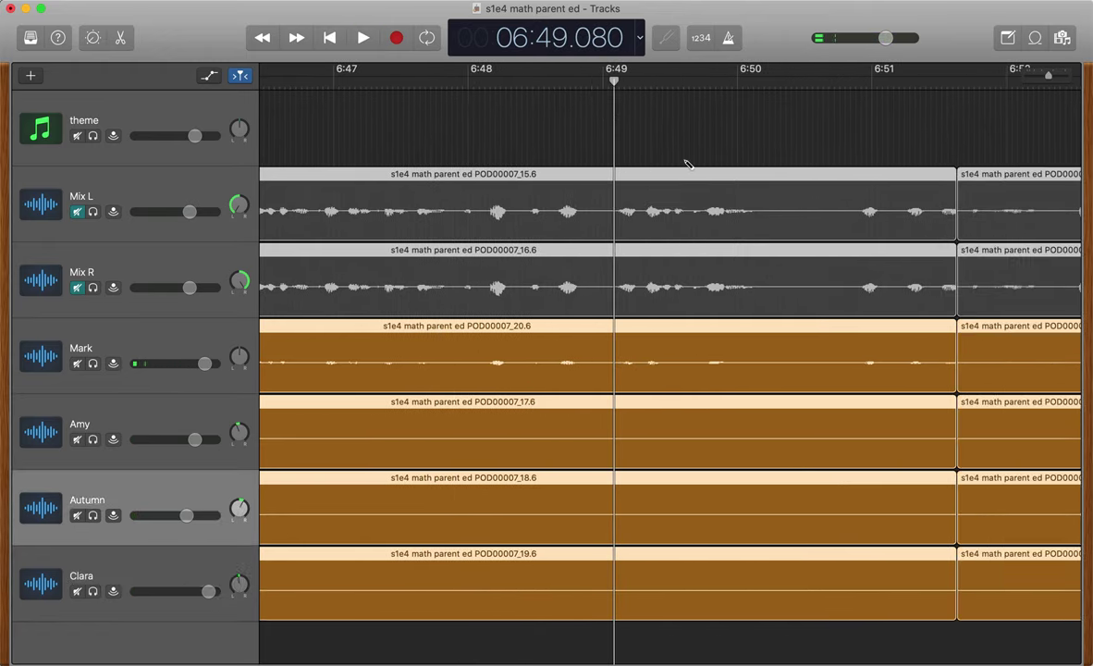
pyautogui.press('super+t')
pyautogui.press('Down')
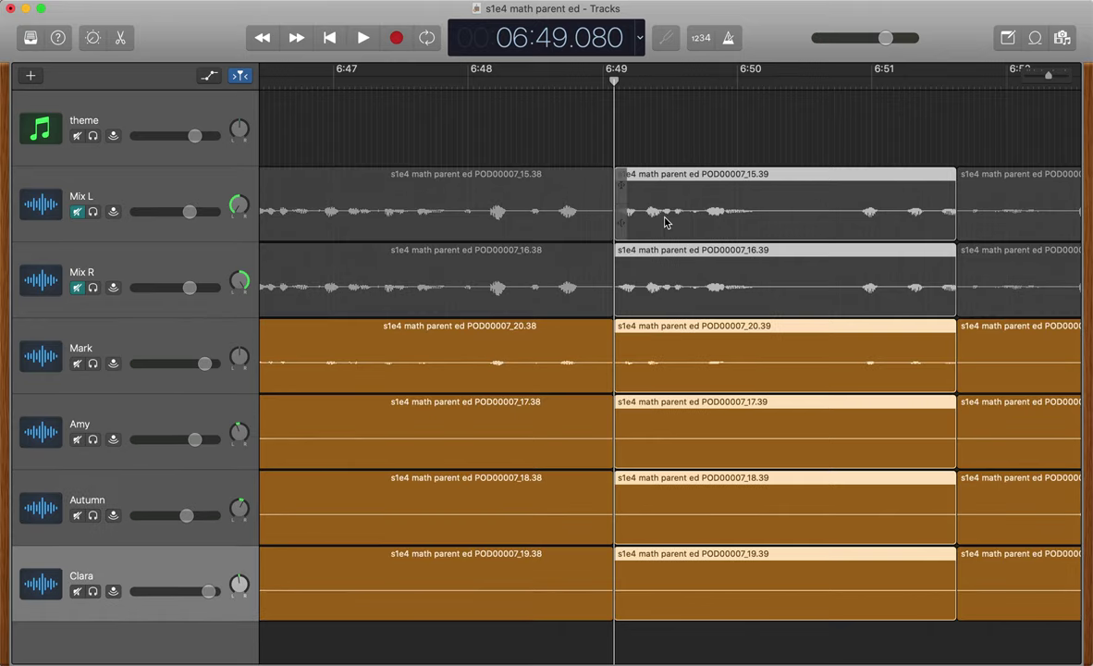
# Try moving the segment that starts at 6:49.080 earlier to about 6:47.9 on all speech tracks, and play the join to 6:49.948.
pyautogui.moveTo(670, 215); pyautogui.dragTo(514, 213)
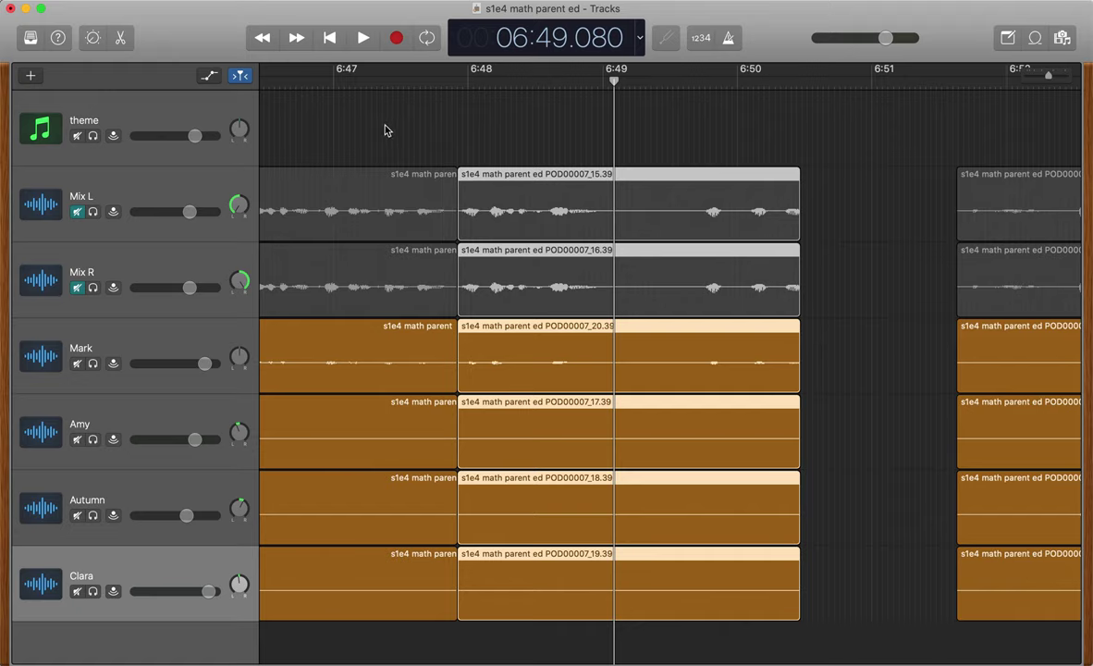
pyautogui.click(358, 83)
pyautogui.press('space')
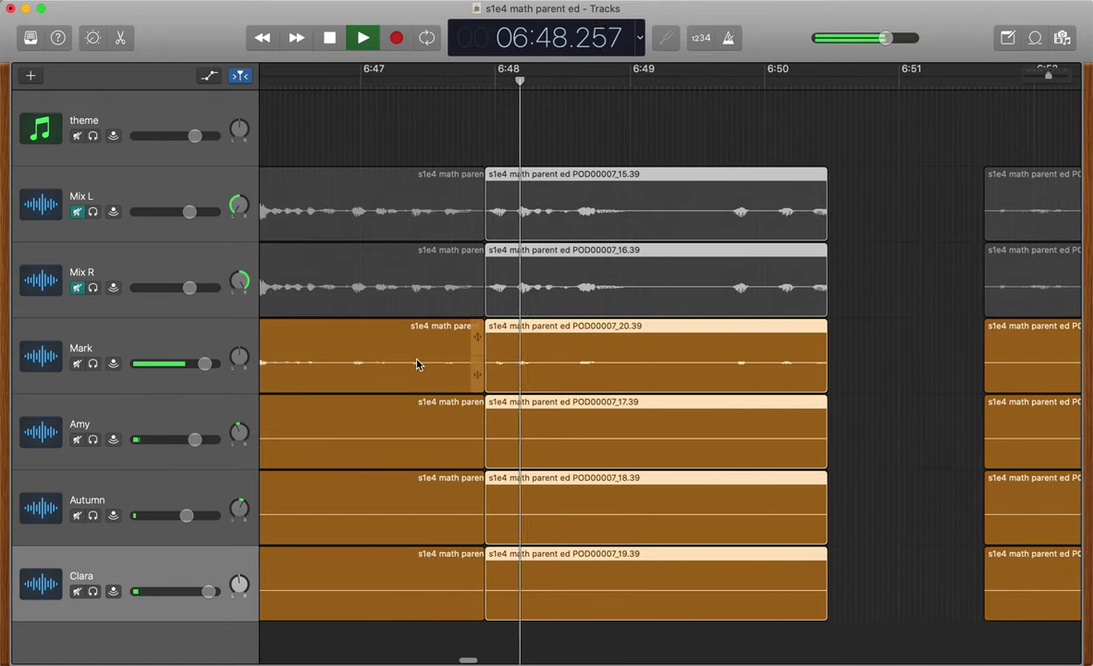
pyautogui.press('space')
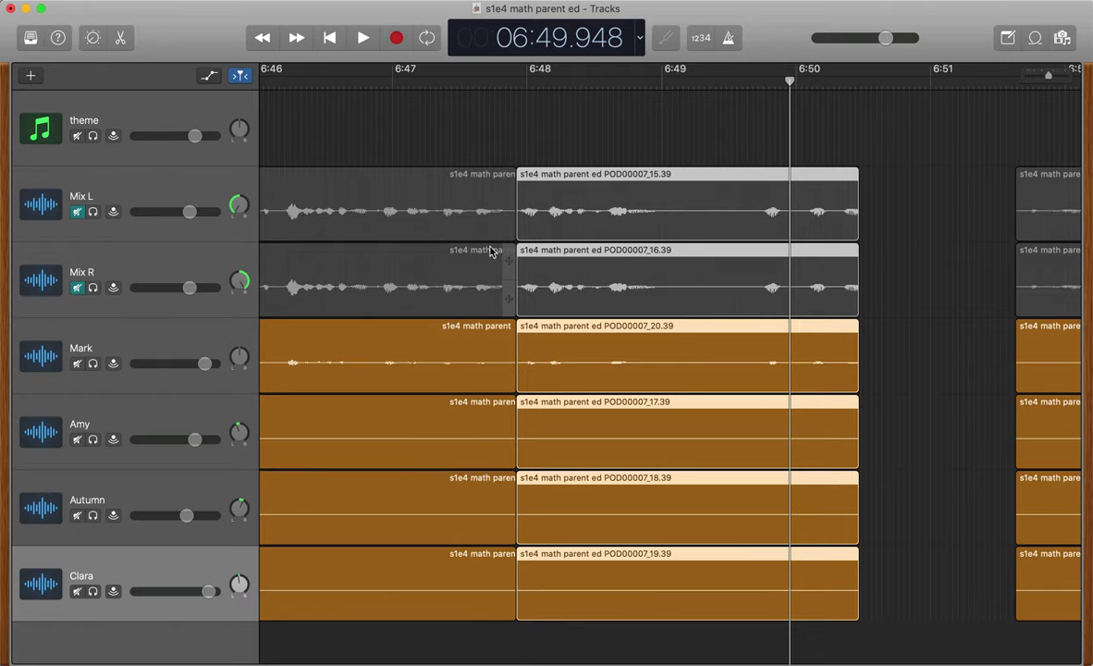
pyautogui.press('super+z')
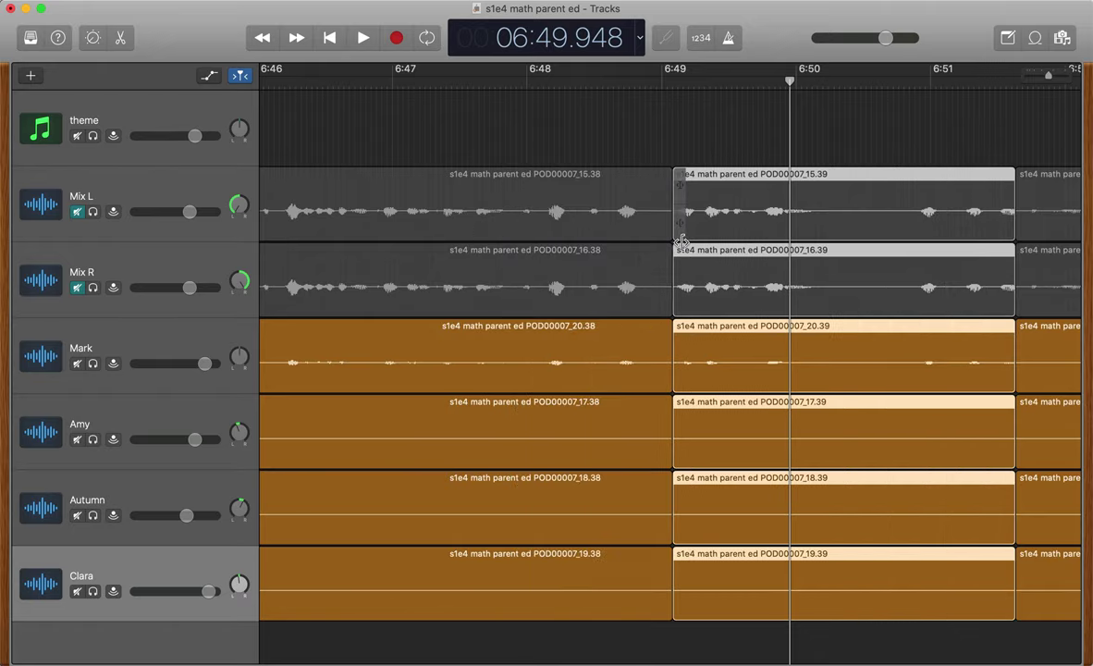
pyautogui.scroll(-10, 681, 243)
pyautogui.hscroll(3, 682, 242)
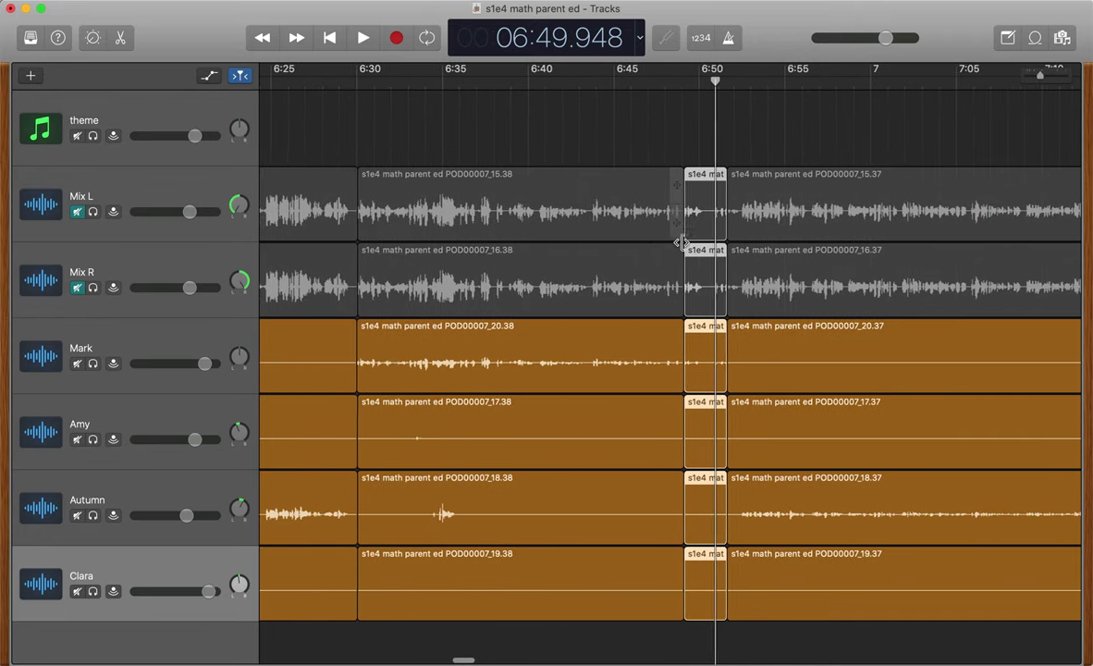
pyautogui.scroll(-10, 681, 242)
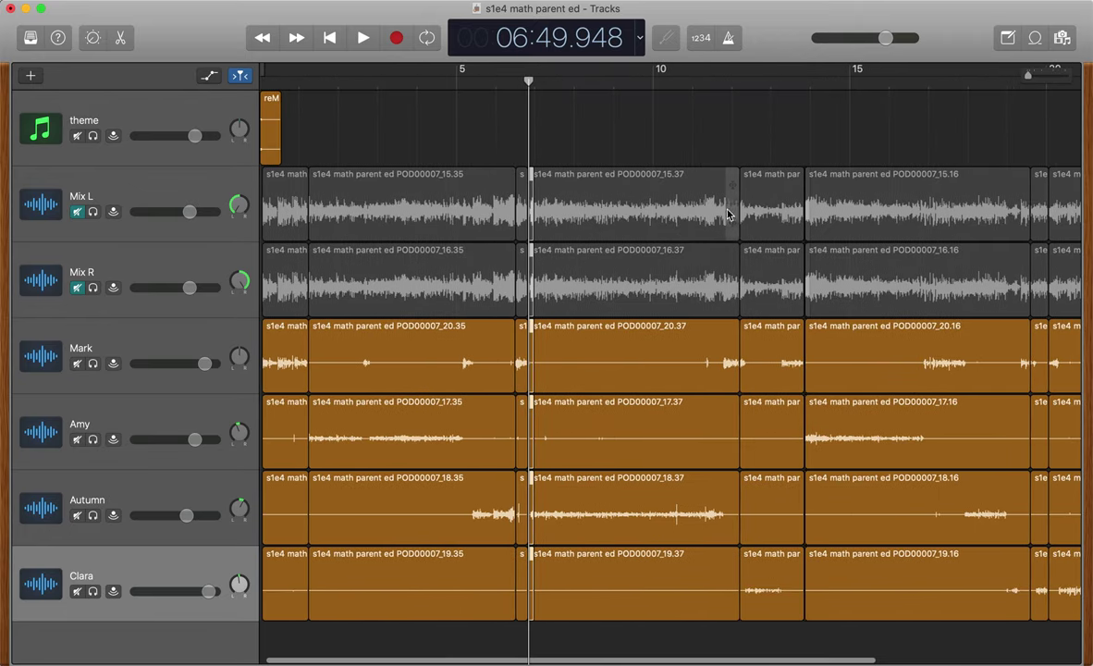
# Look over the region splits from about 6:49 to the theme outro, placing the playhead at 11:55.276 along the way.
pyautogui.hscroll(5, 724, 212)
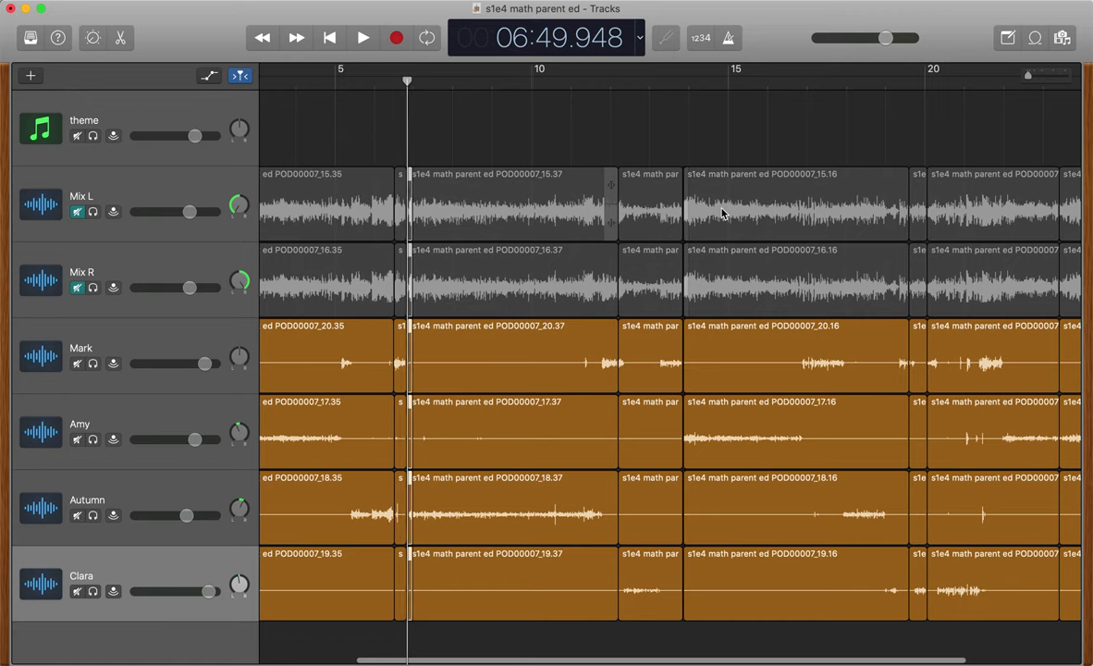
pyautogui.hscroll(5, 724, 212)
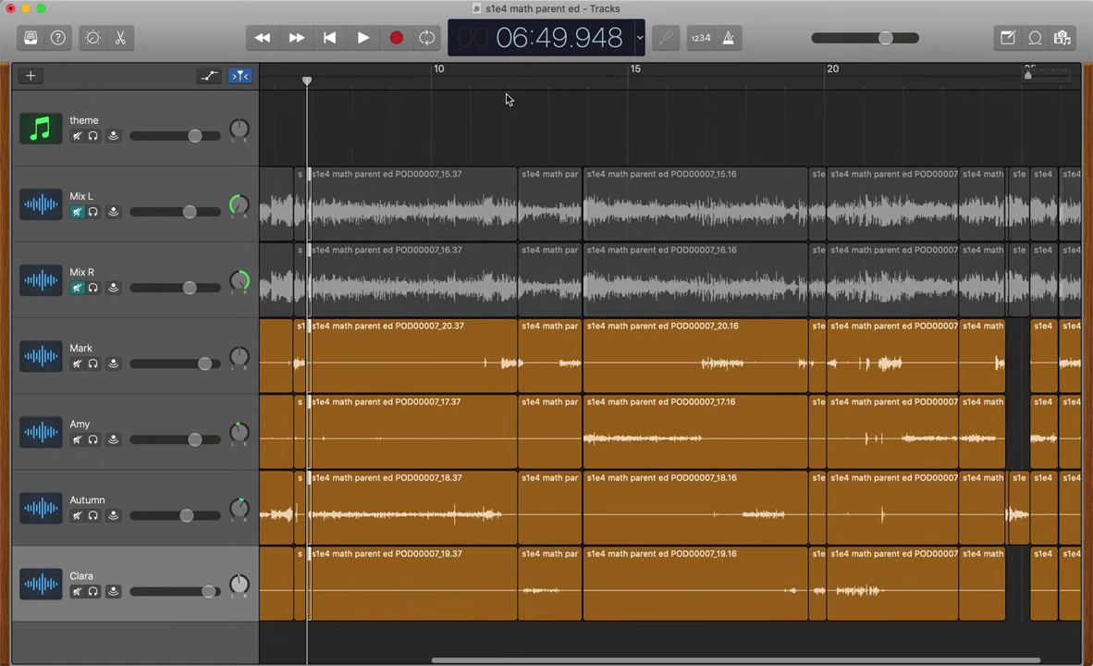
pyautogui.click(506, 99)
pyautogui.scroll(5, 556, 259)
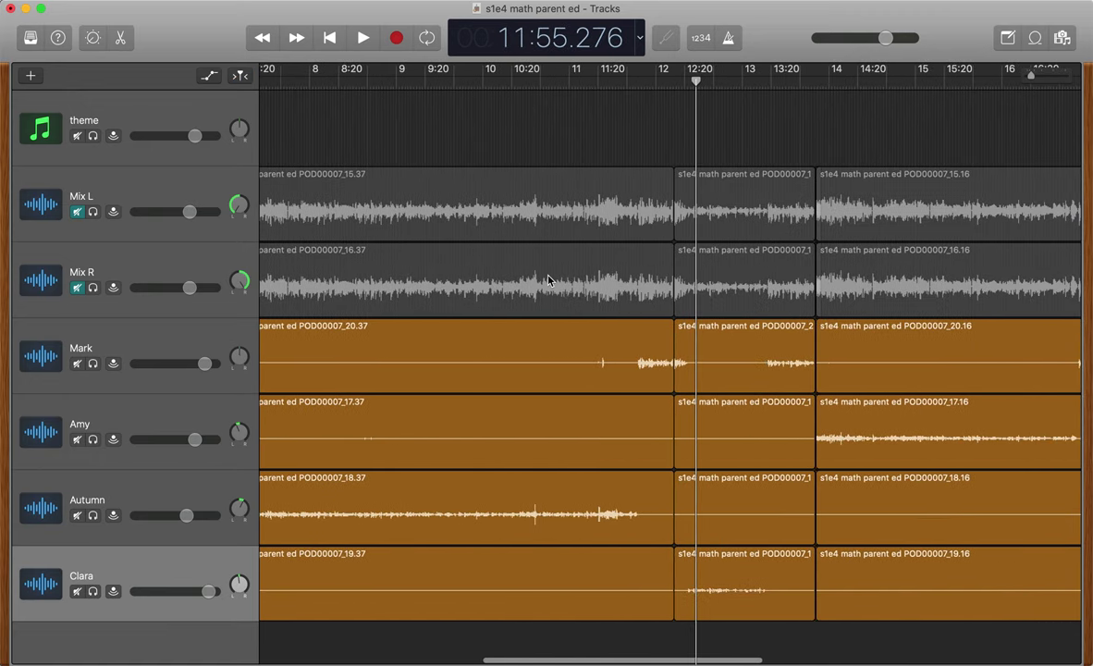
pyautogui.hscroll(20, 700, 291)
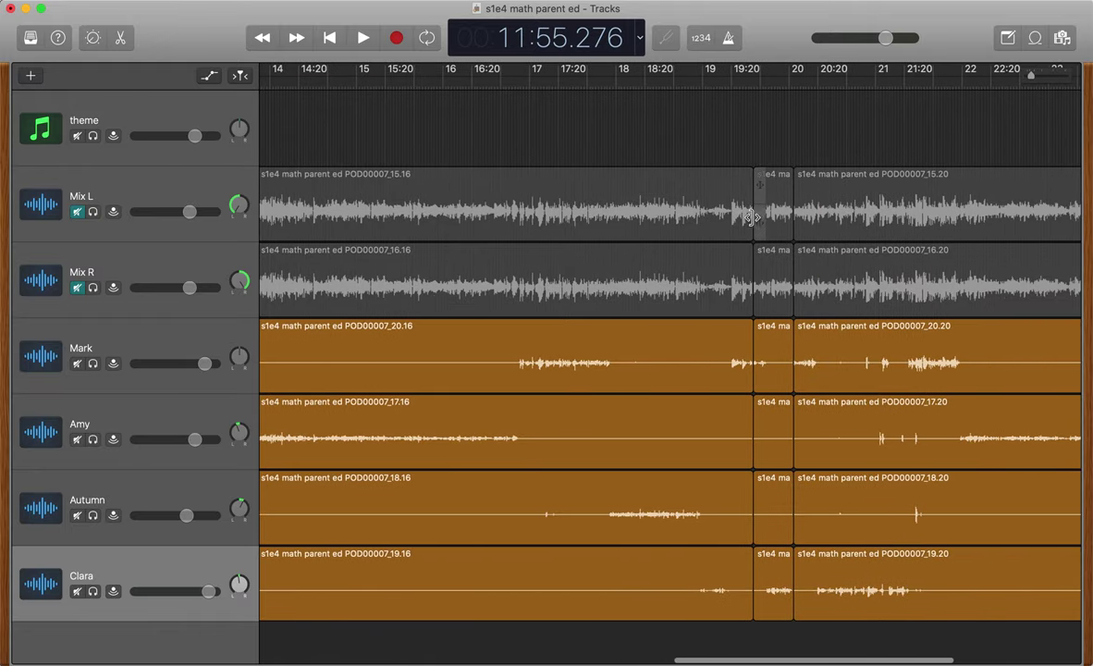
pyautogui.hscroll(10, 793, 218)
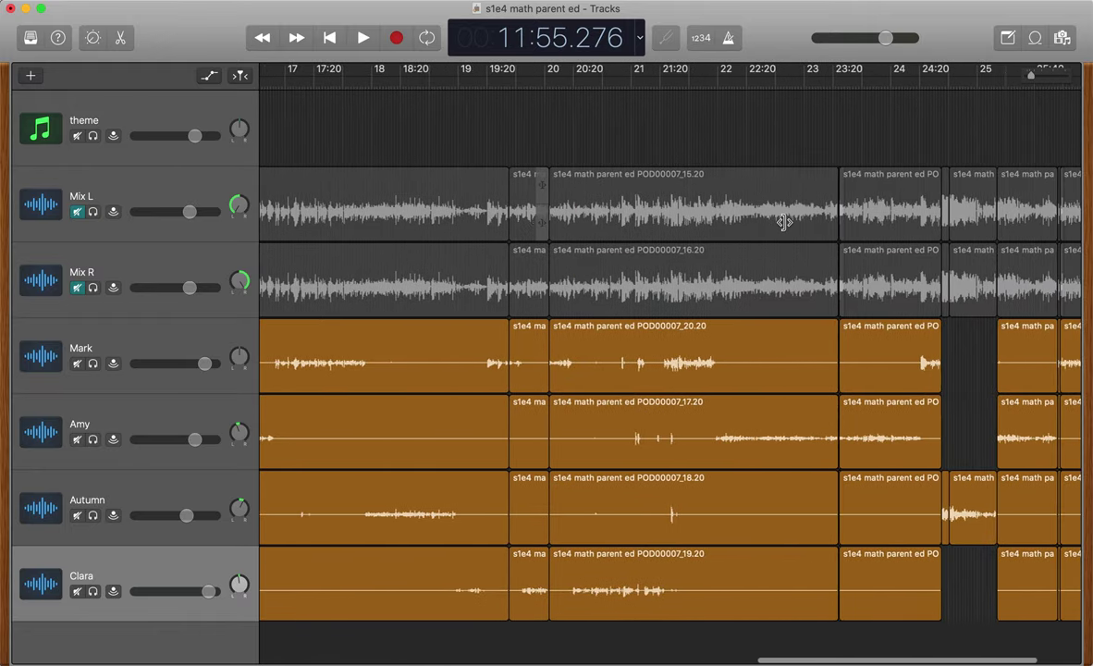
pyautogui.hscroll(5, 821, 220)
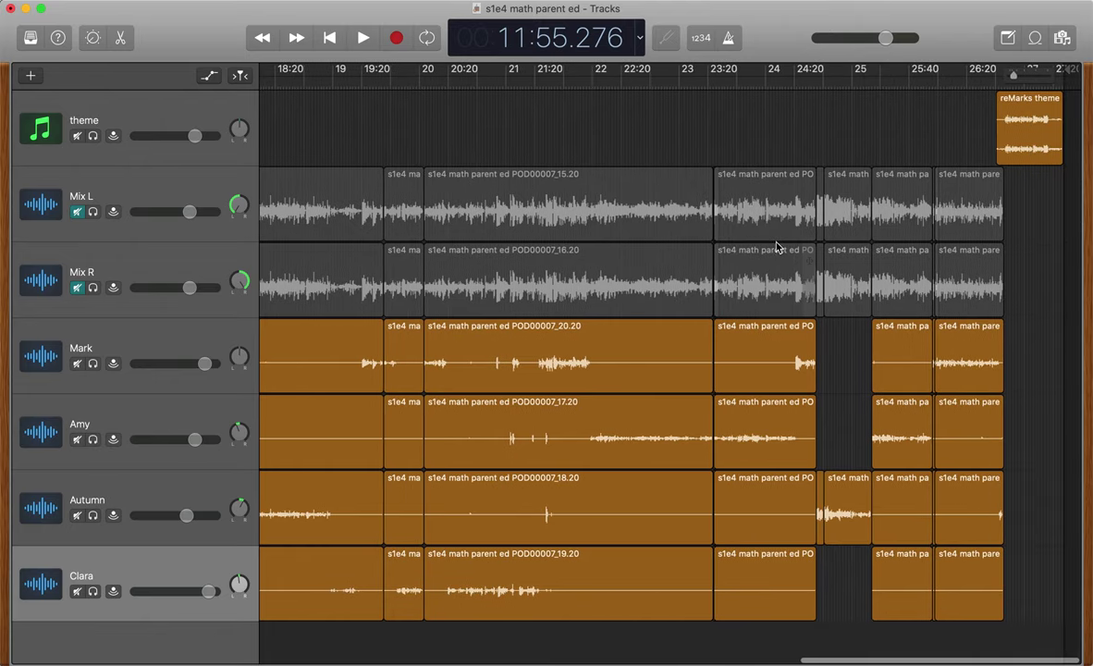
pyautogui.press('super+Right')
pyautogui.hscroll(15, 883, 257)
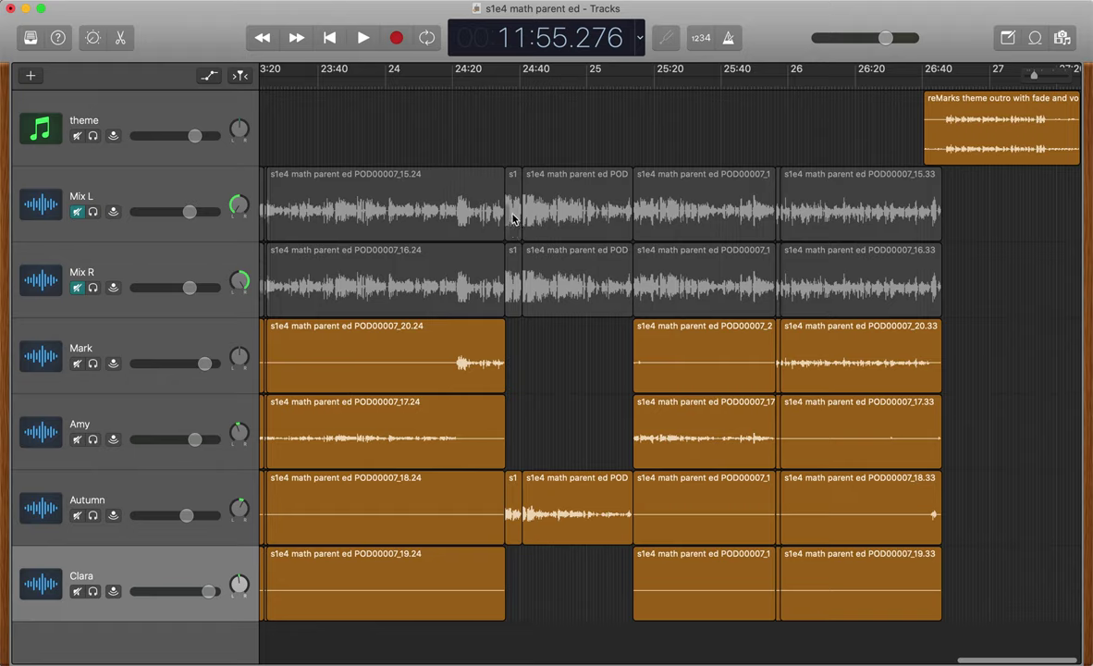
# Try extending the first speaker's region into the gap to about 25:06, and play that track soloed from 24:49.014.
pyautogui.moveTo(289, 346)
pyautogui.click(587, 515)
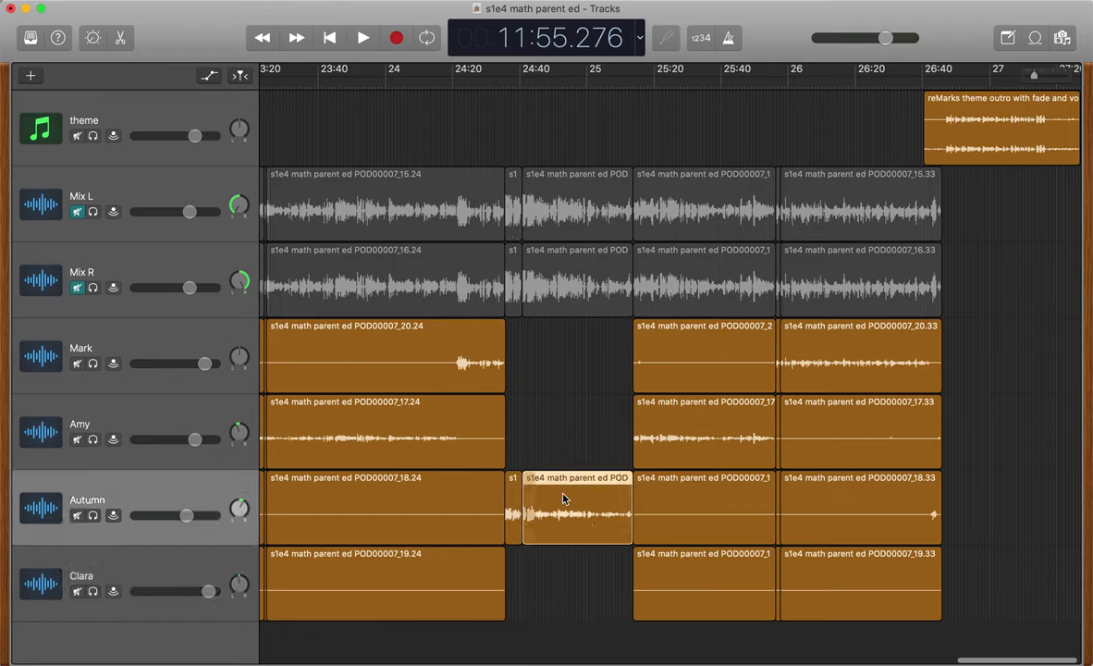
pyautogui.click(562, 398)
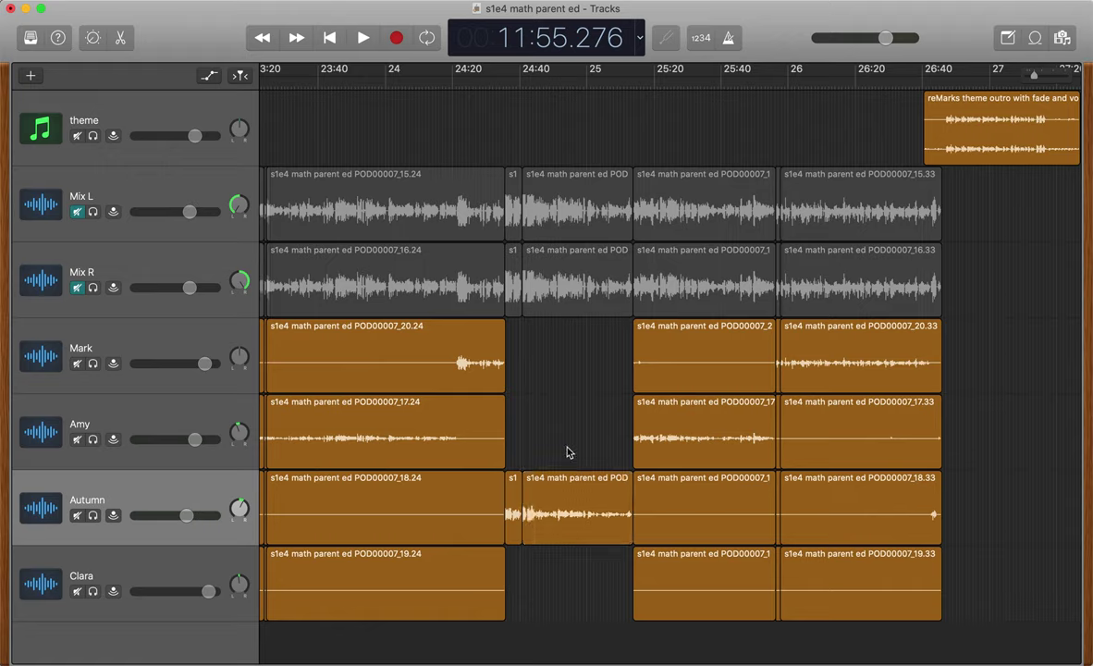
pyautogui.moveTo(558, 570); pyautogui.dragTo(570, 619)
pyautogui.hscroll(1, 925, 320)
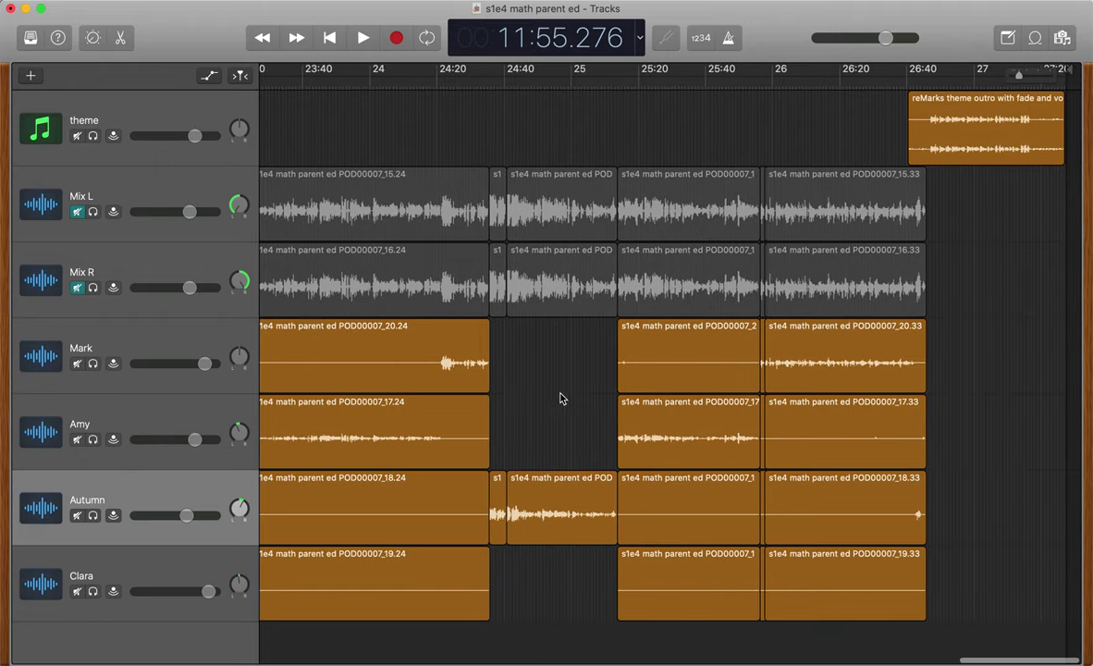
pyautogui.moveTo(492, 385); pyautogui.dragTo(592, 371)
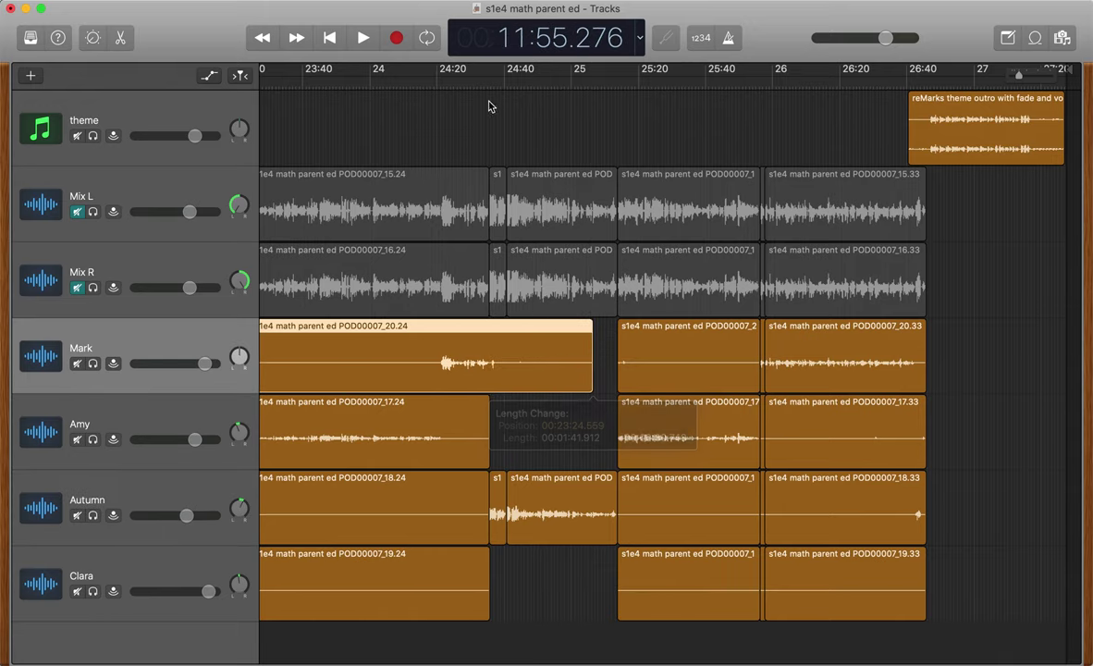
pyautogui.click(534, 84)
pyautogui.press('s')
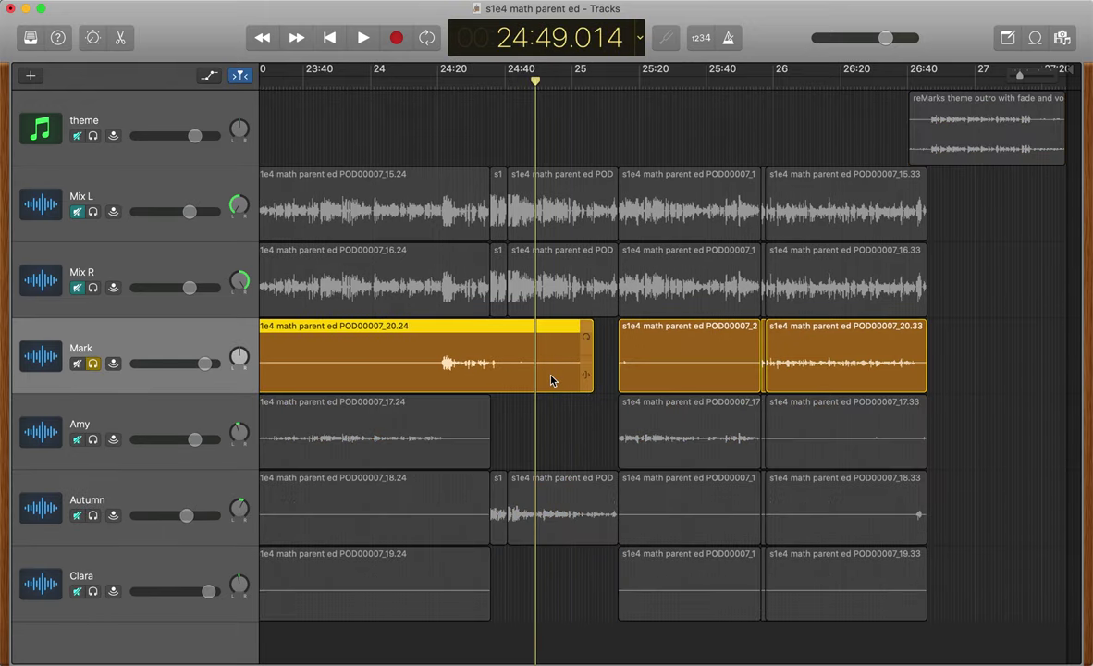
pyautogui.press('space')
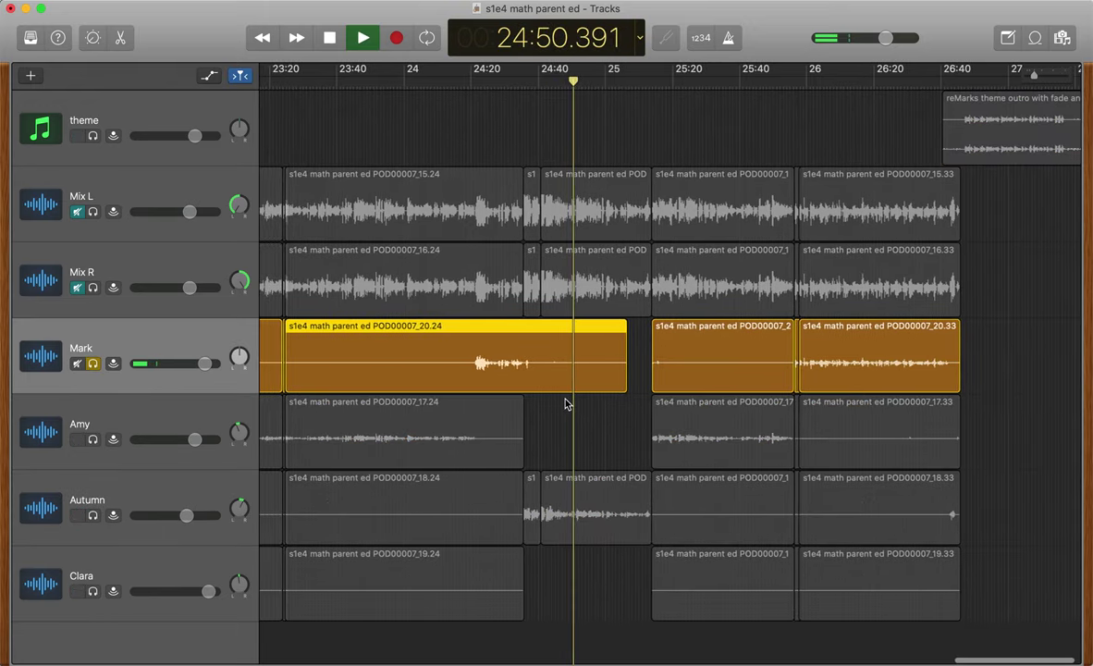
pyautogui.press('space')
pyautogui.press('super+z')
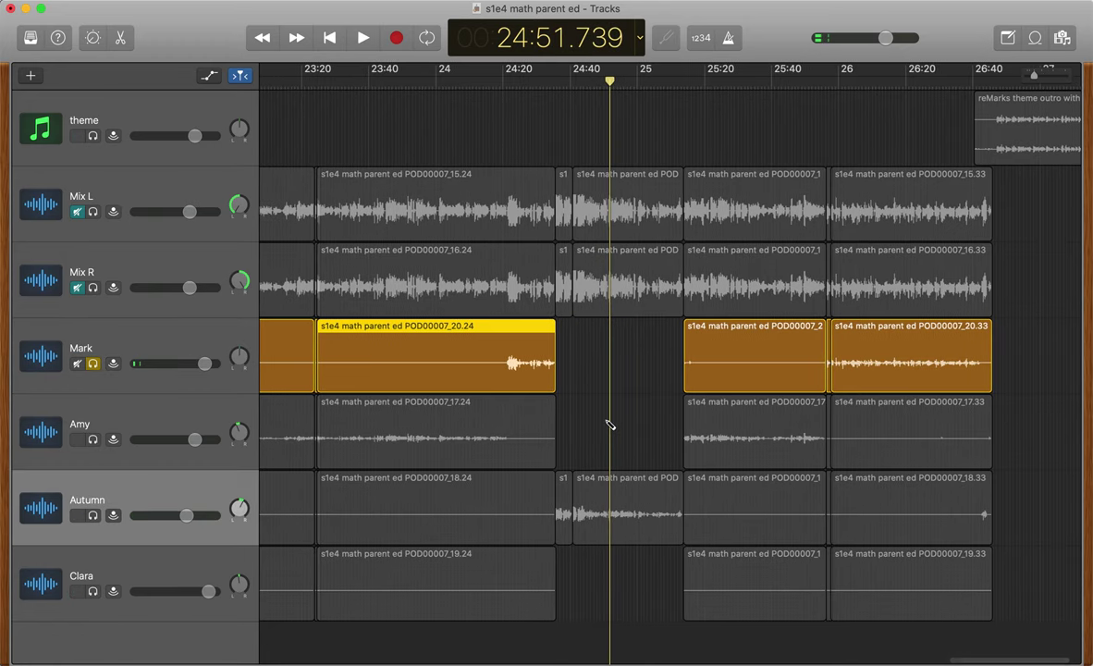
# Turn off solo on the first speaker's track and play all speech tracks through the gap from 24:51.739 to 24:55.365.
pyautogui.press('s')
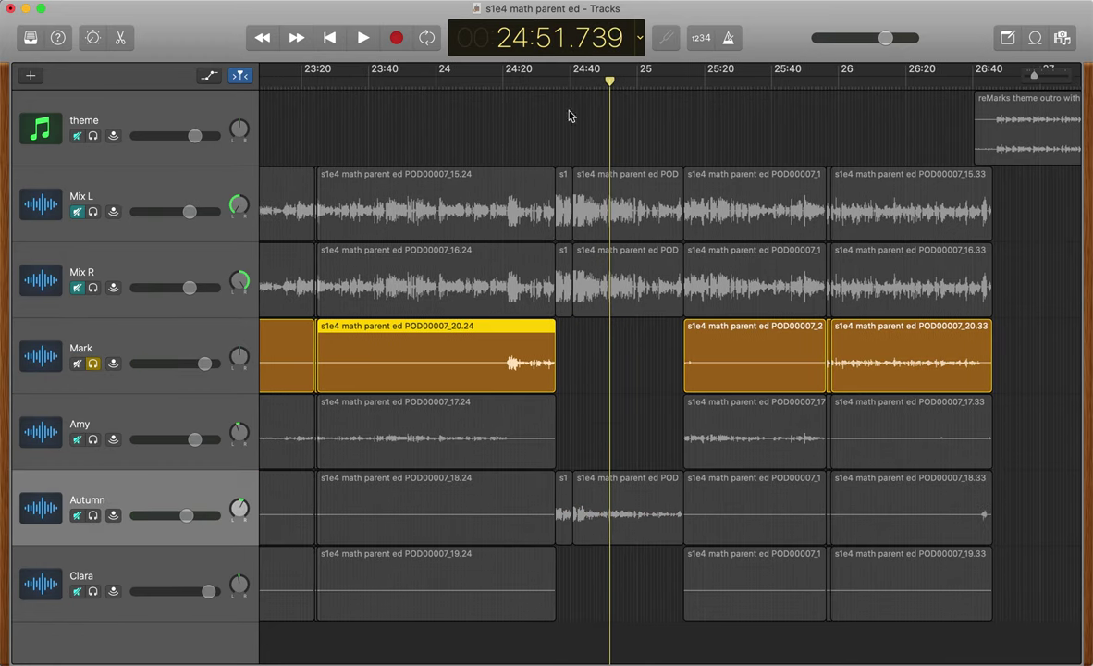
pyautogui.click(191, 344)
pyautogui.press('s')
pyautogui.press('super+a')
pyautogui.press('space')
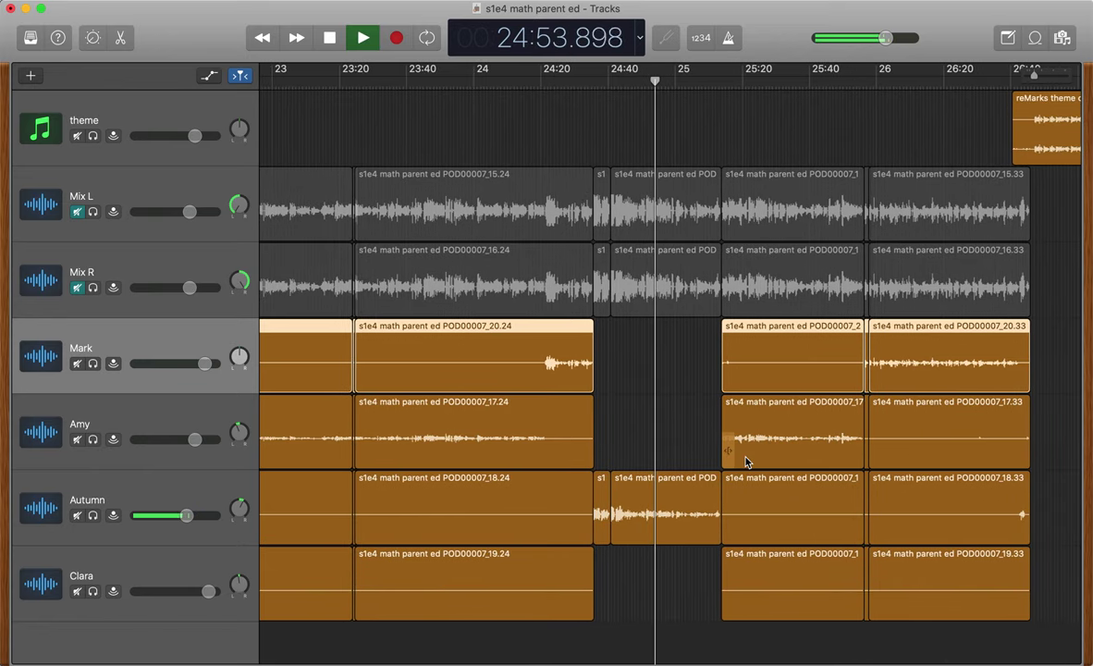
pyautogui.press('space')
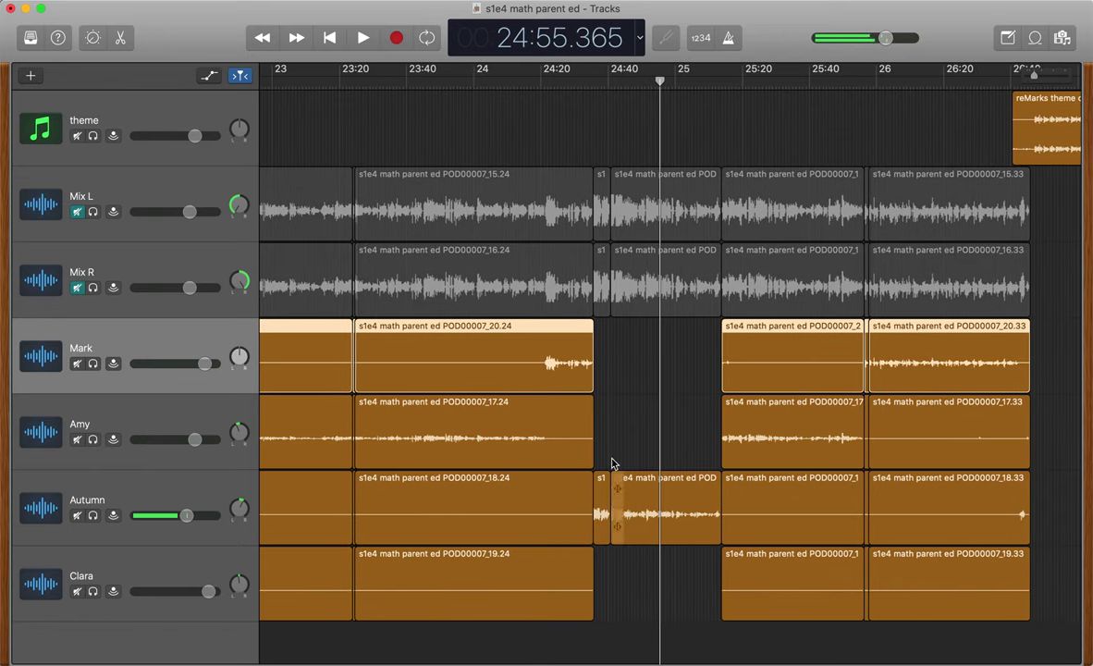
# Inspect each speaker's region after the gap individually and look back over the earlier splits between about 12:20 and 22:00.
pyautogui.click(632, 390)
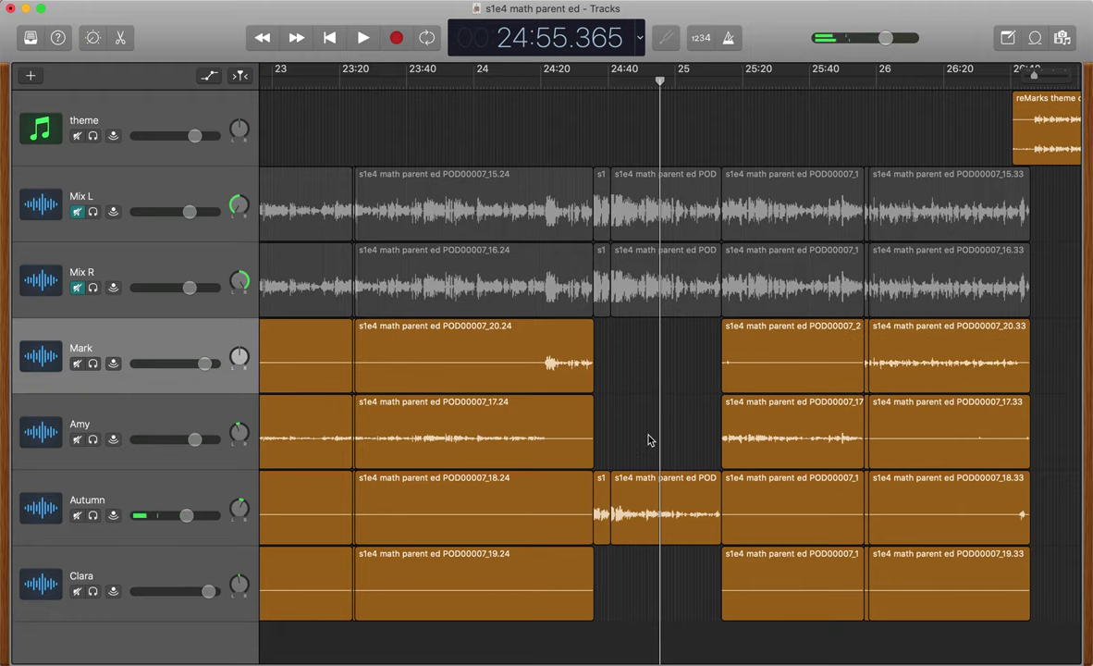
pyautogui.hscroll(2, 650, 441)
pyautogui.click(183, 486)
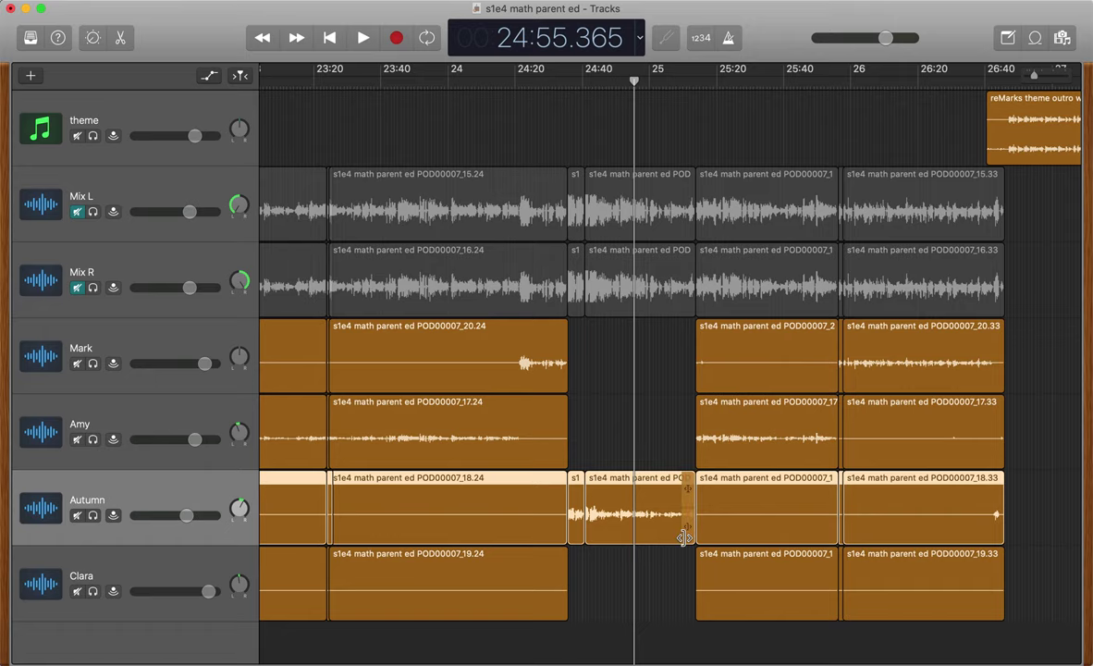
pyautogui.click(761, 430)
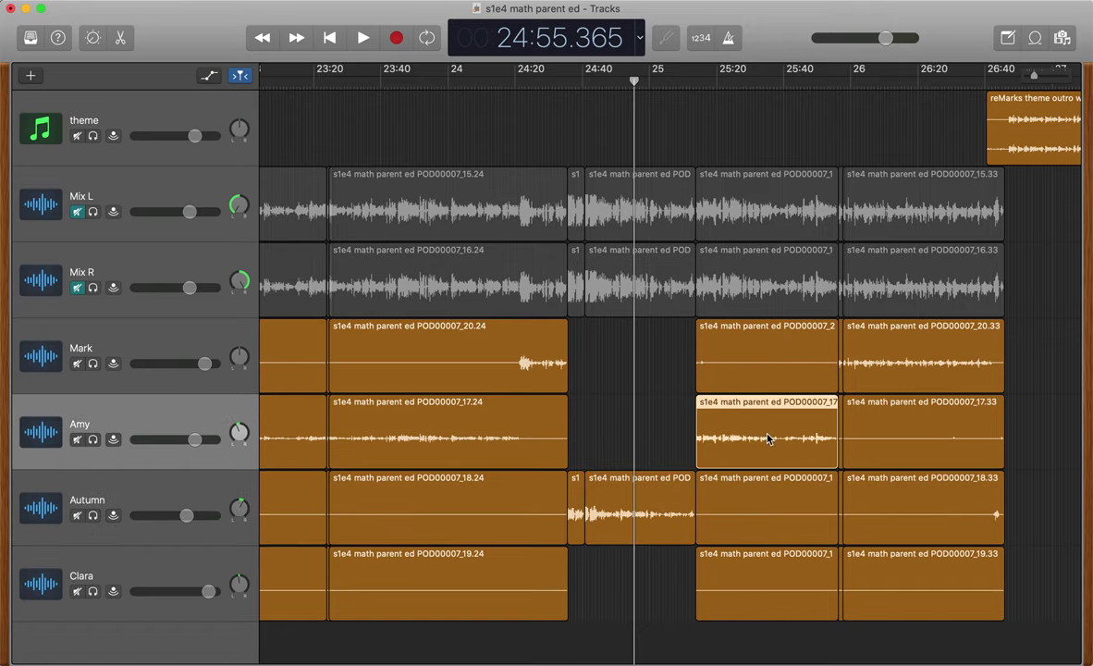
pyautogui.hscroll(3, 721, 430)
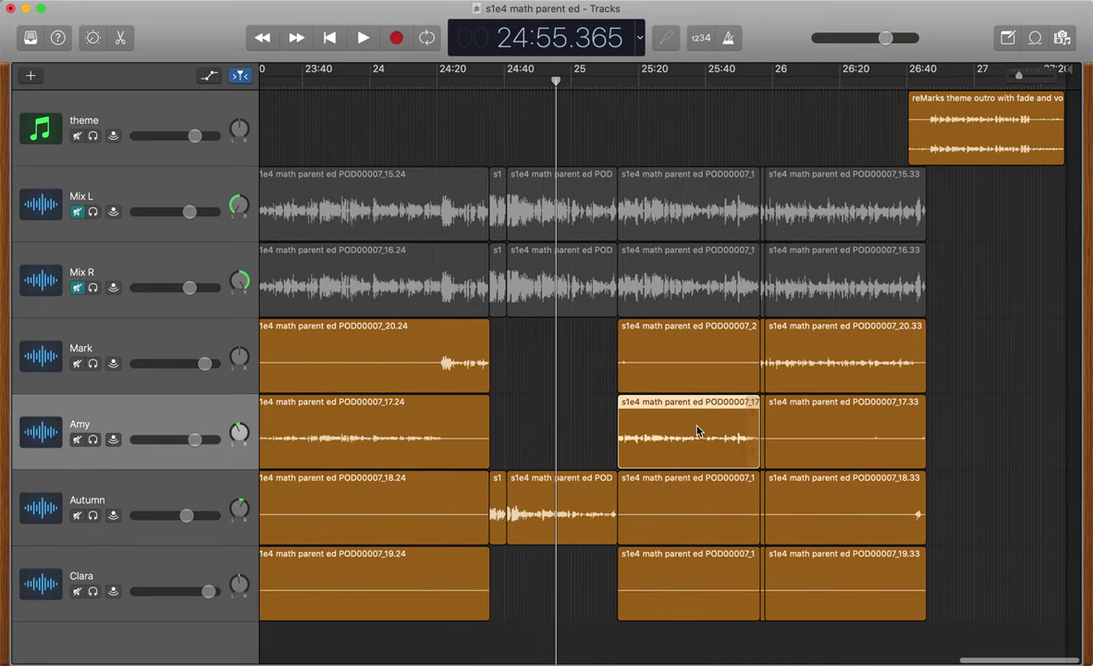
pyautogui.click(686, 369)
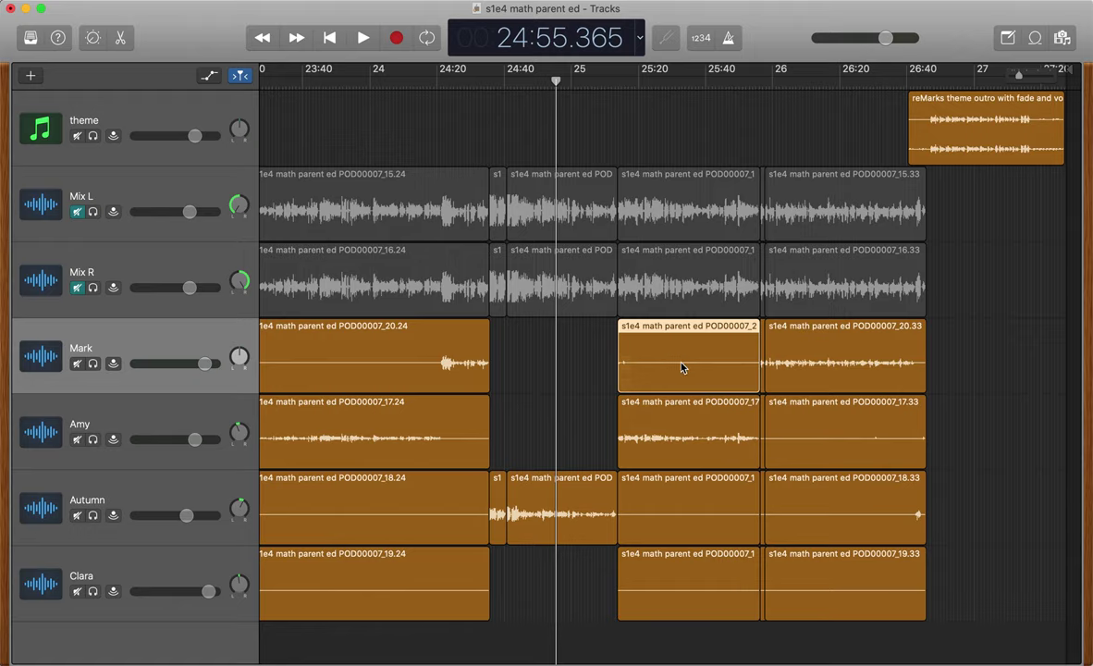
pyautogui.click(688, 507)
pyautogui.click(681, 573)
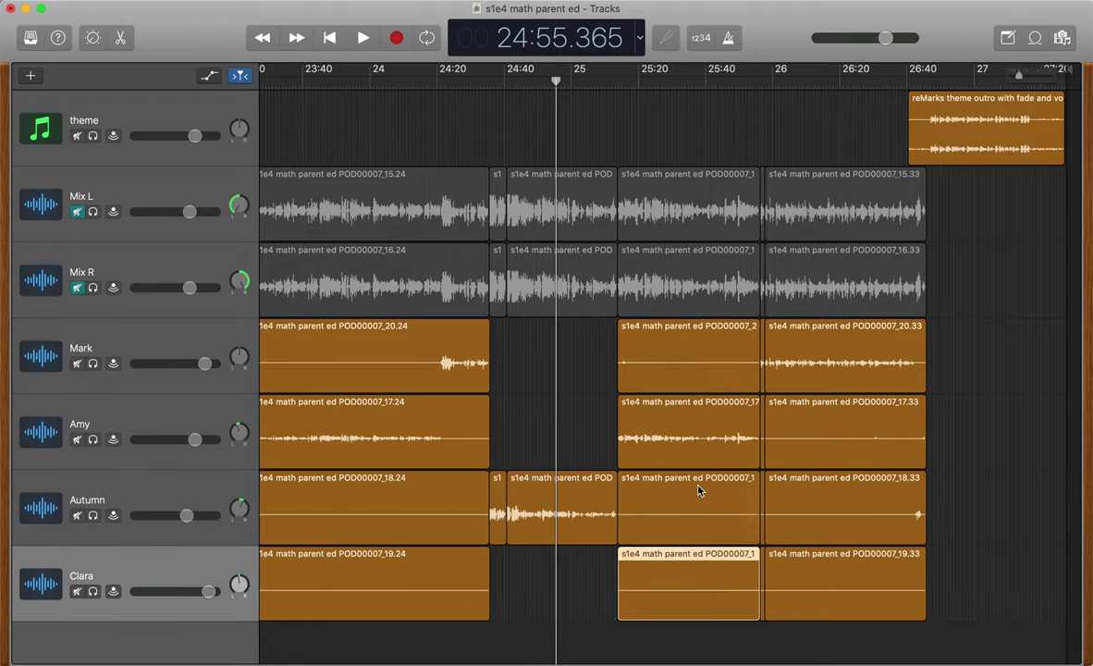
pyautogui.hscroll(-20, 699, 491)
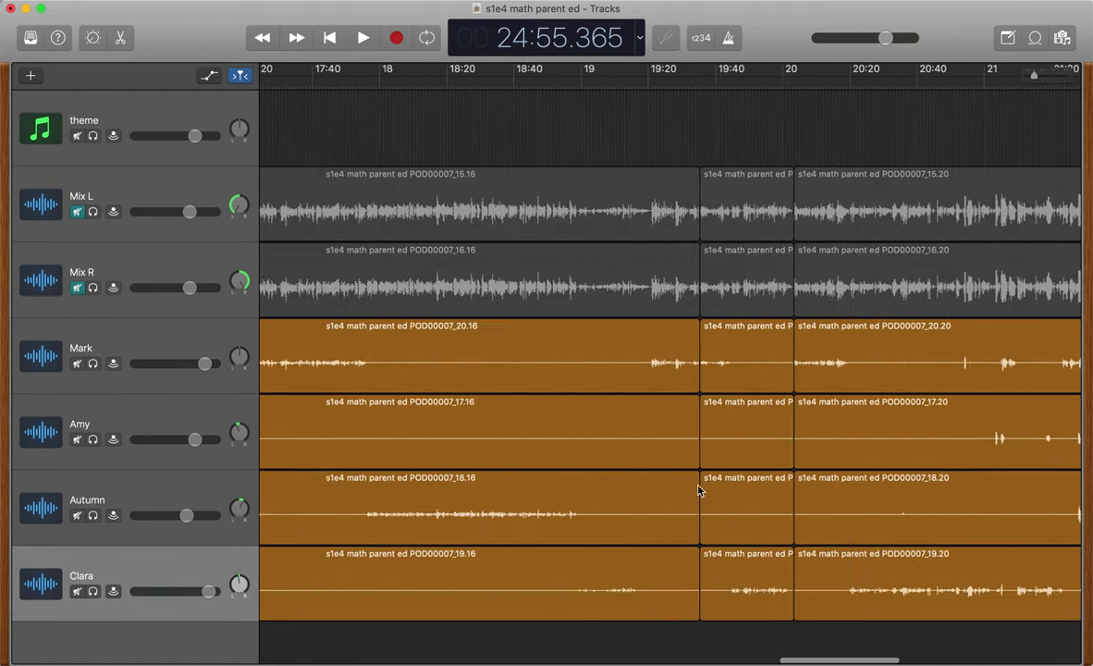
pyautogui.hscroll(-12, 699, 491)
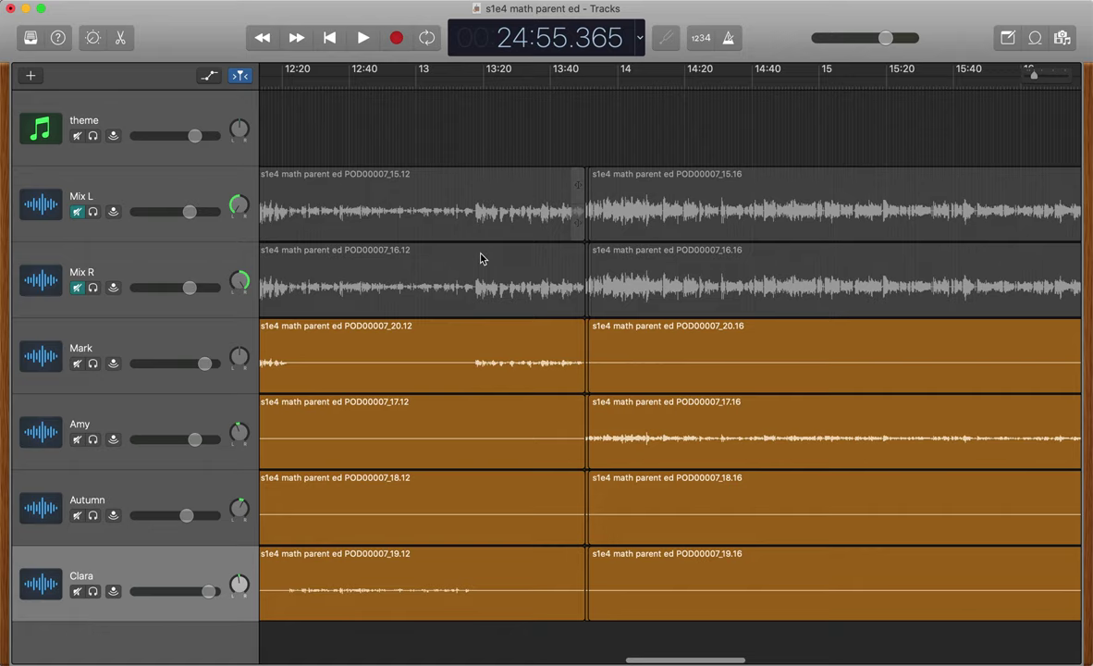
pyautogui.hscroll(20, 483, 286)
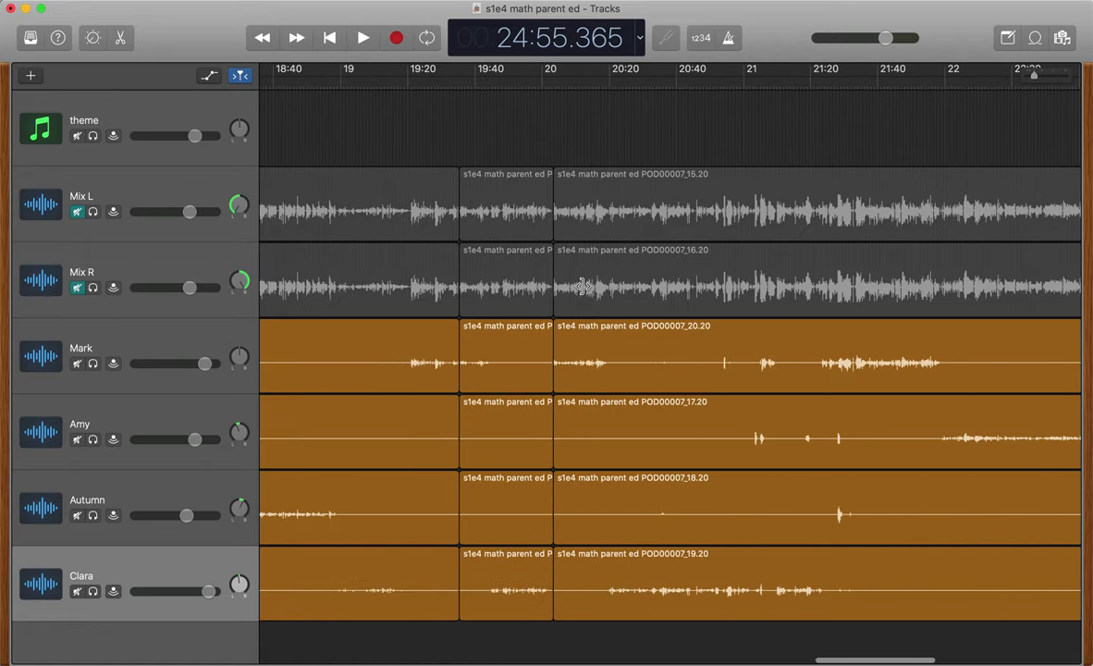
pyautogui.hscroll(-1, 581, 286)
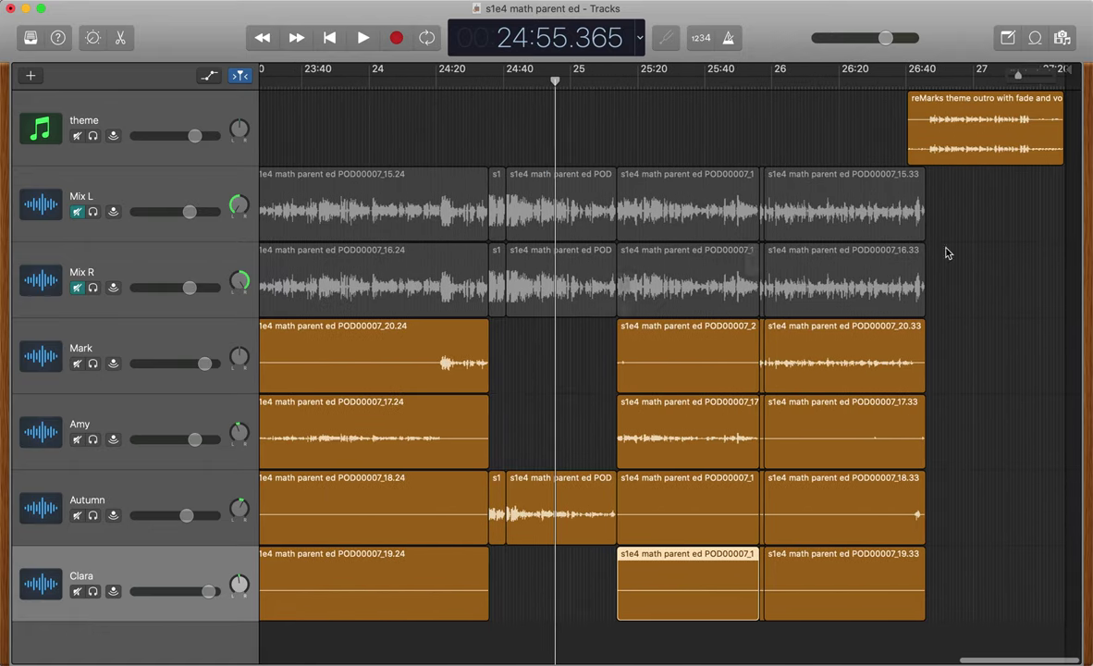
# Set the playhead to 26:38.440 and bring "reMarks theme outro with fade and voice.aif" from the podcast's Finder folder onto the theme track at about 26:40.
pyautogui.click(901, 82)
pyautogui.press('super+Tab')
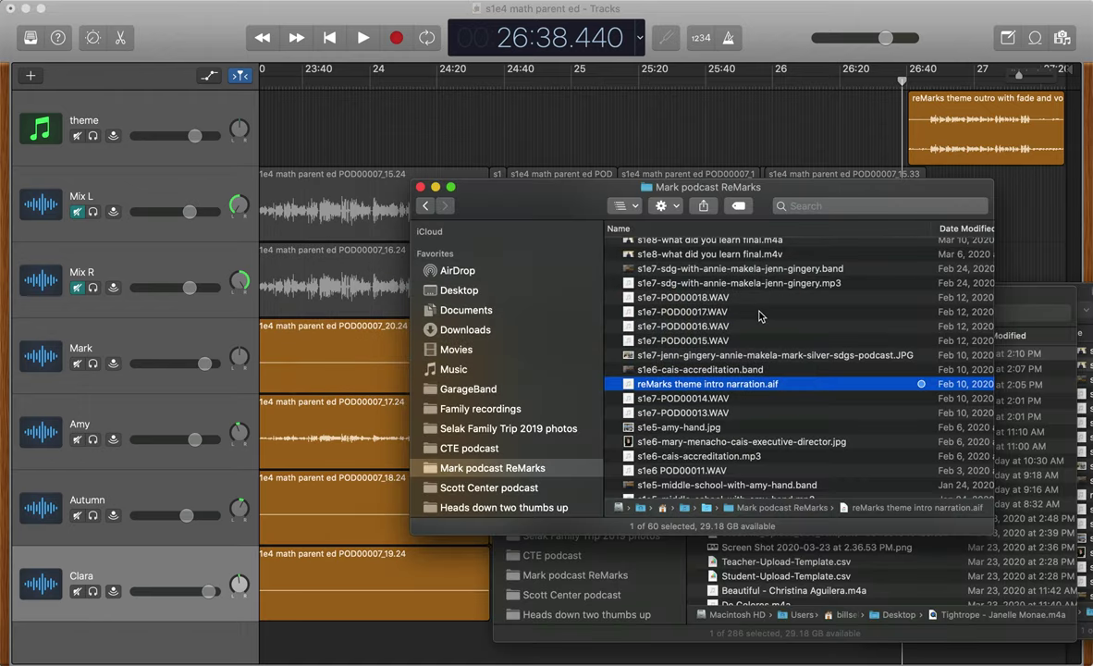
pyautogui.scroll(-15, 759, 317)
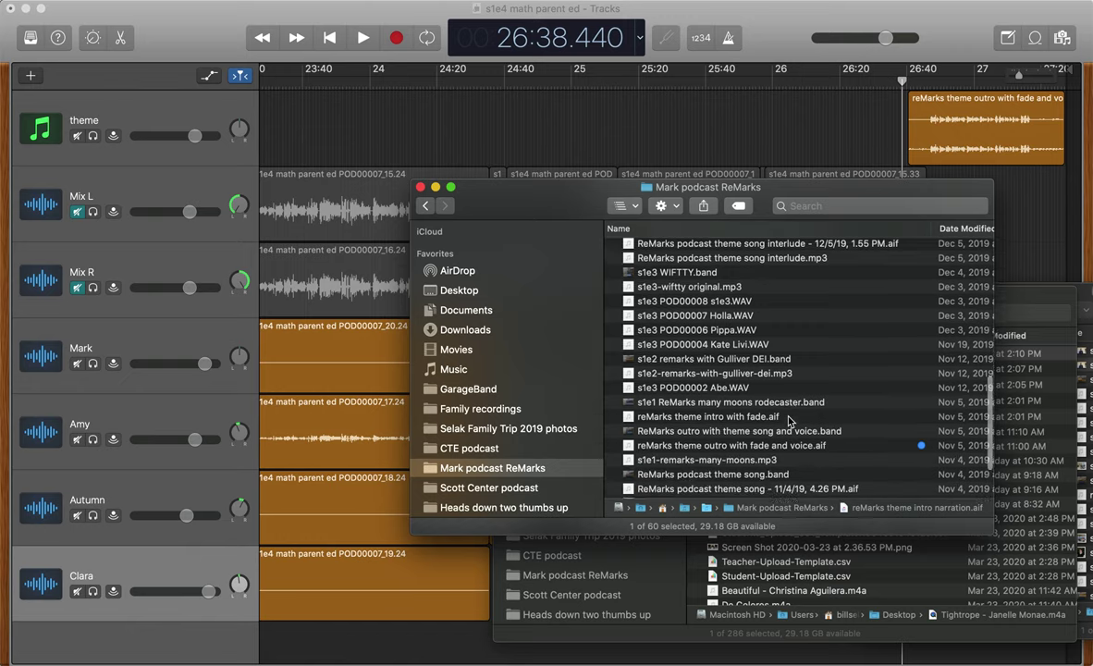
pyautogui.scroll(-3, 789, 421)
pyautogui.click(735, 383)
pyautogui.moveTo(709, 190); pyautogui.dragTo(687, 306)
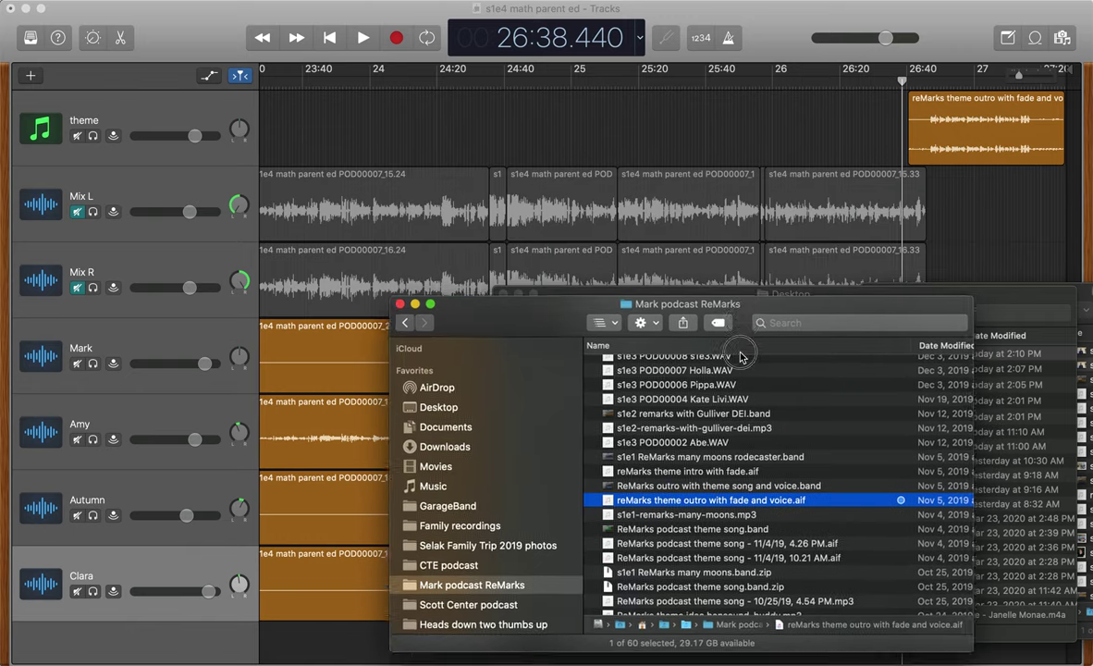
pyautogui.moveTo(740, 355); pyautogui.dragTo(791, 497)
pyautogui.moveTo(781, 561); pyautogui.dragTo(910, 148)
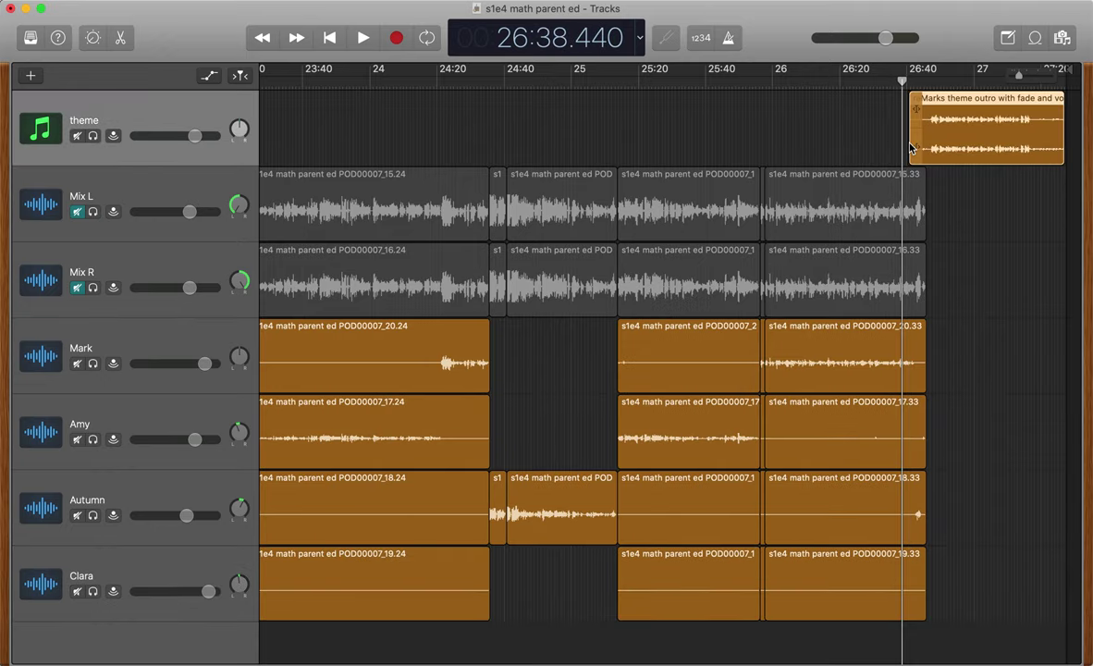
# Play the ending from 26:38.440 to 26:48.272 and move the theme outro region earlier to start at about 26:39.
pyautogui.press('space')
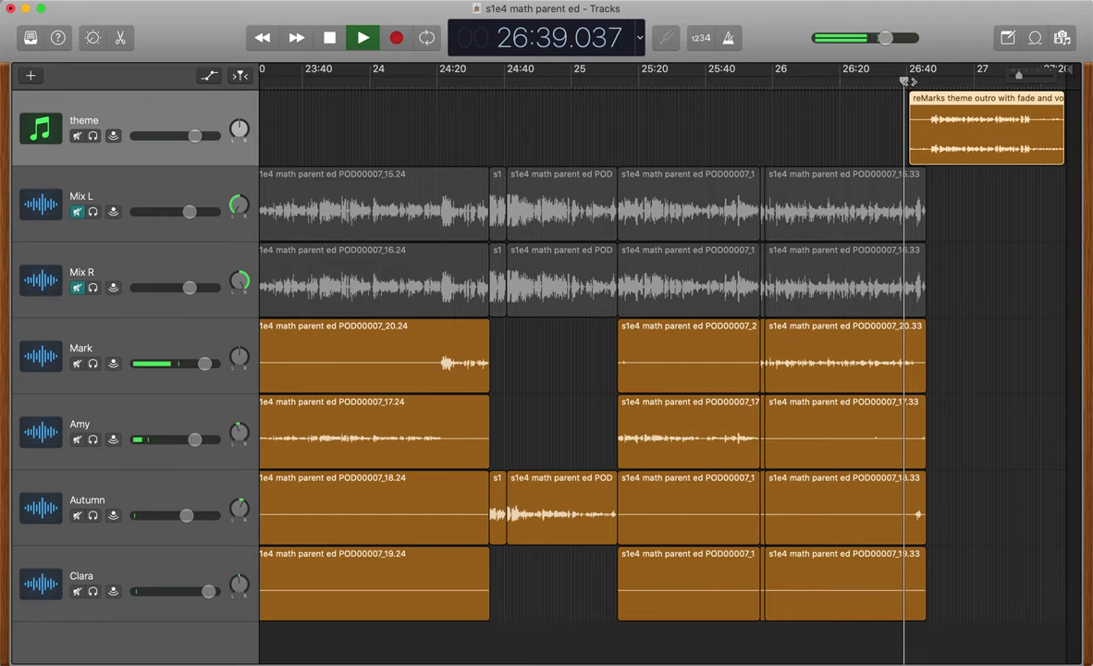
pyautogui.scroll(5, 963, 156)
pyautogui.hscroll(5, 964, 157)
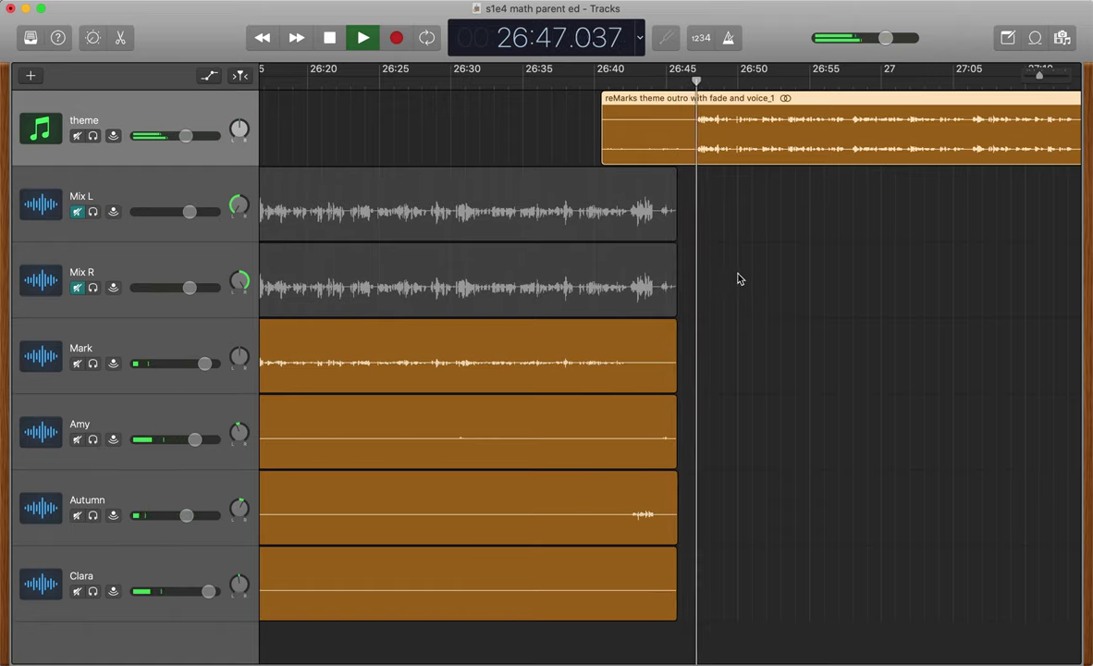
pyautogui.press('space')
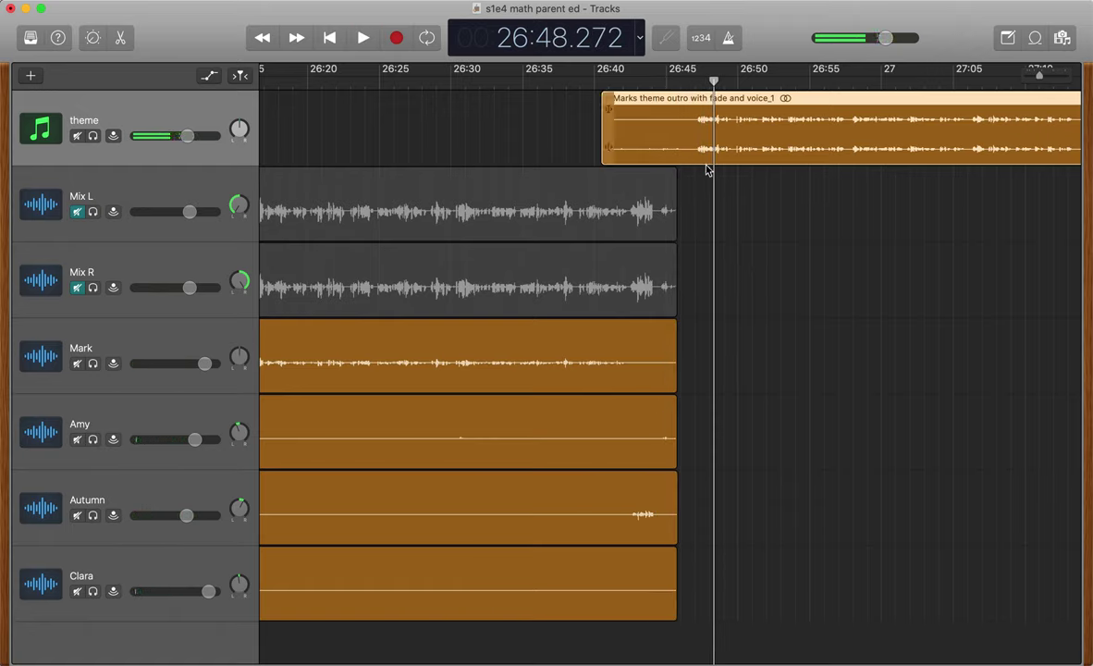
pyautogui.moveTo(705, 153); pyautogui.dragTo(682, 152)
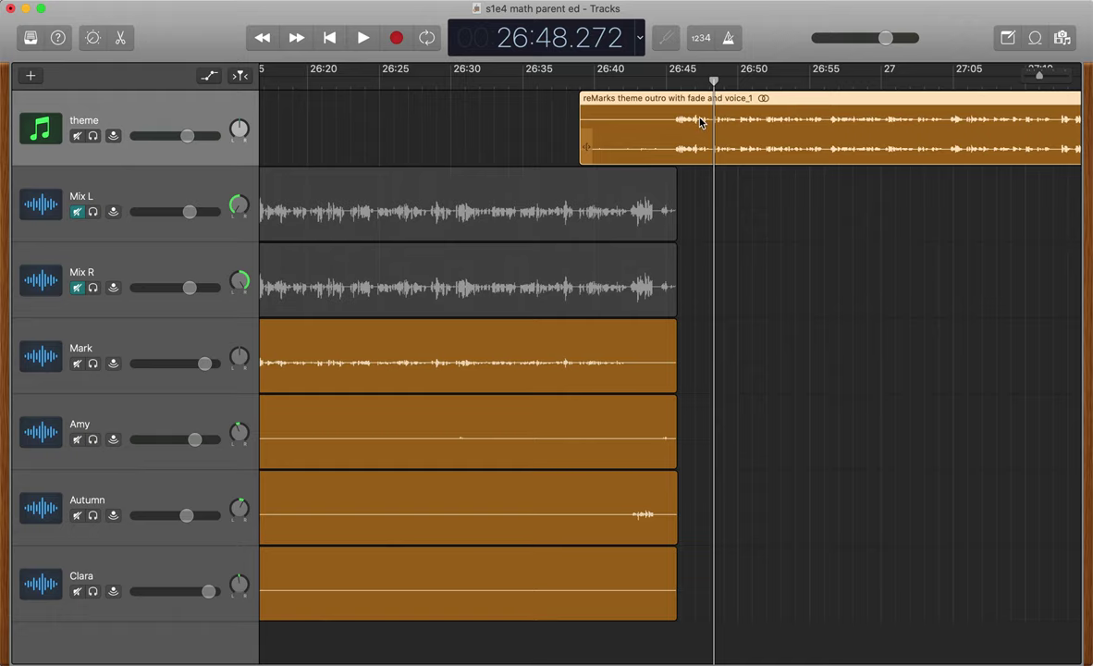
# Start exporting the song to disk in the podcast folder as an MP3 at High Quality (192 kBit/s).
pyautogui.hscroll(5, 906, 165)
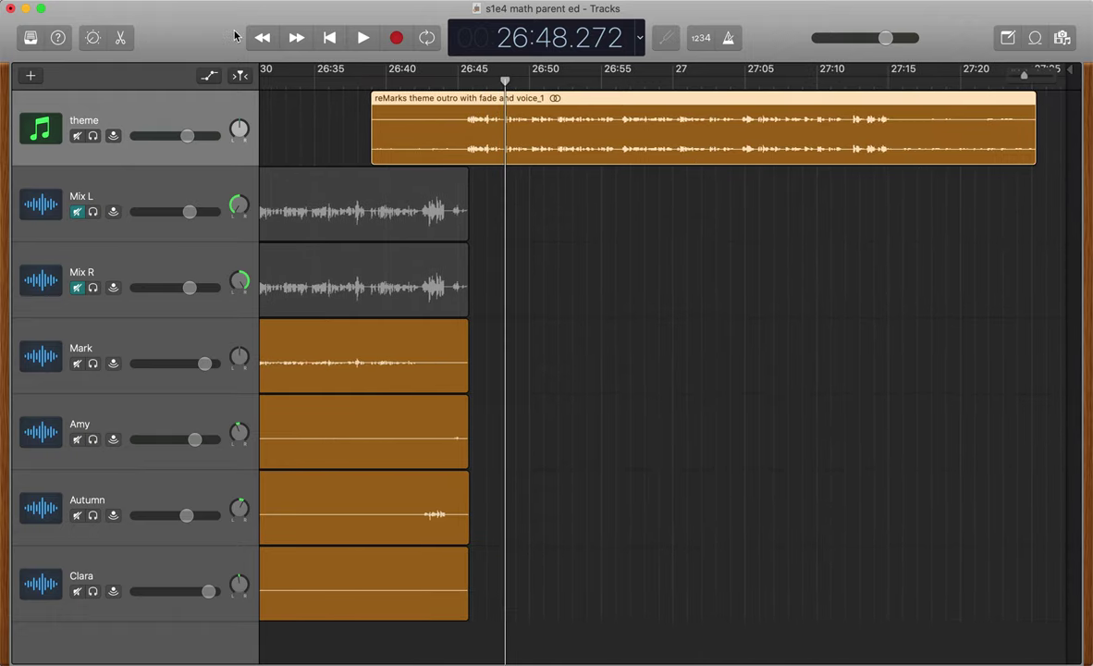
pyautogui.click(321, 0)
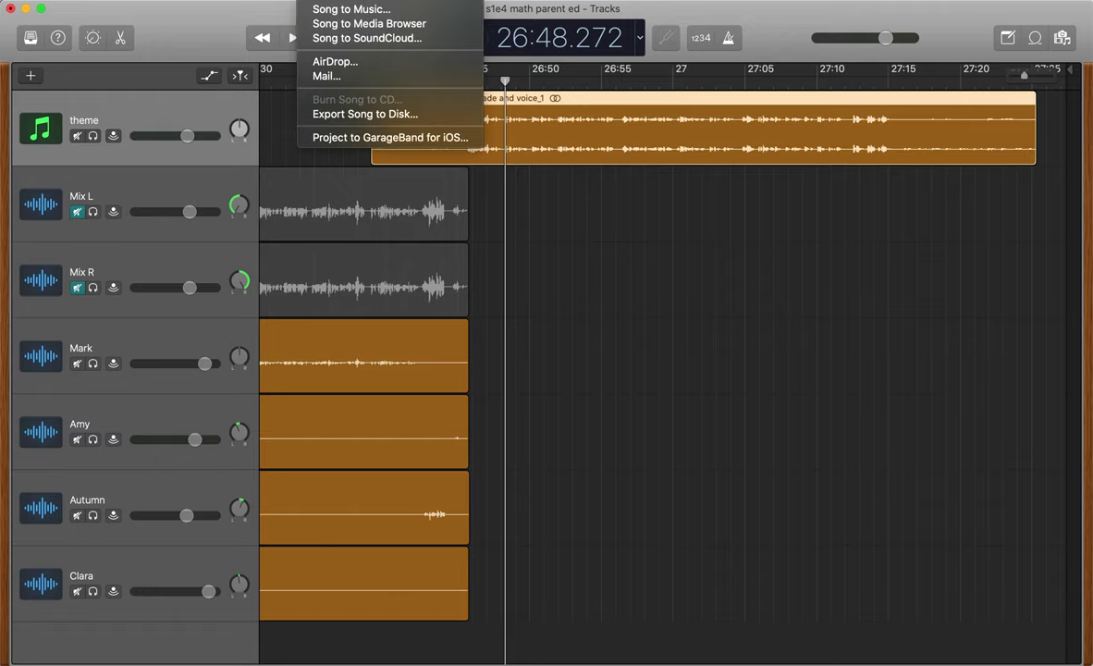
pyautogui.moveTo(130, 0)
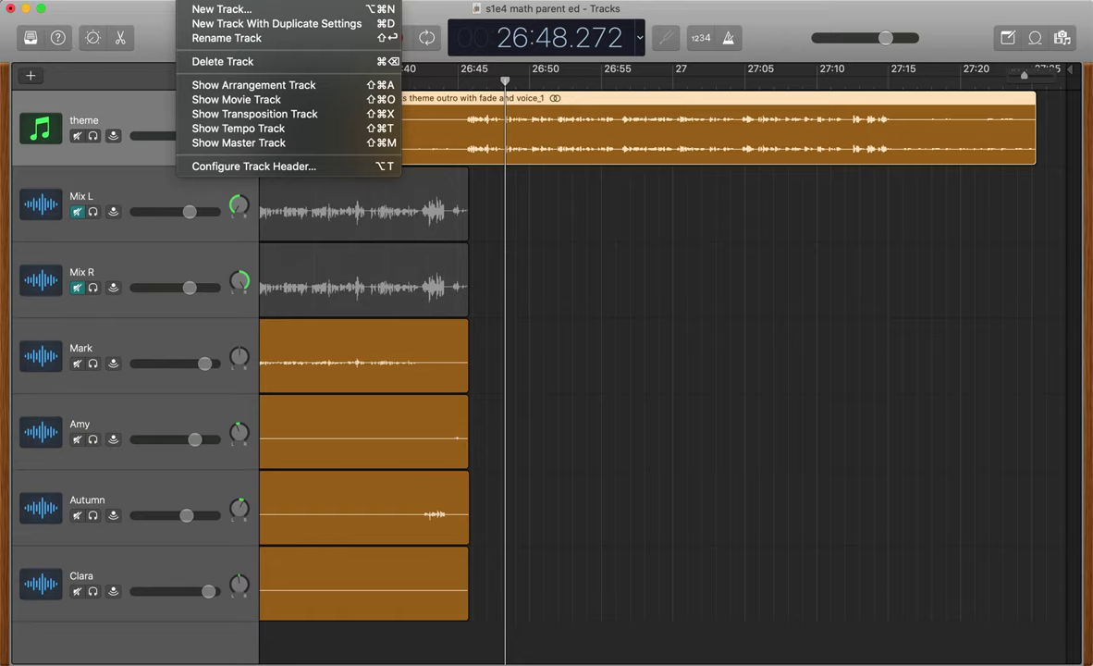
pyautogui.moveTo(236, 0)
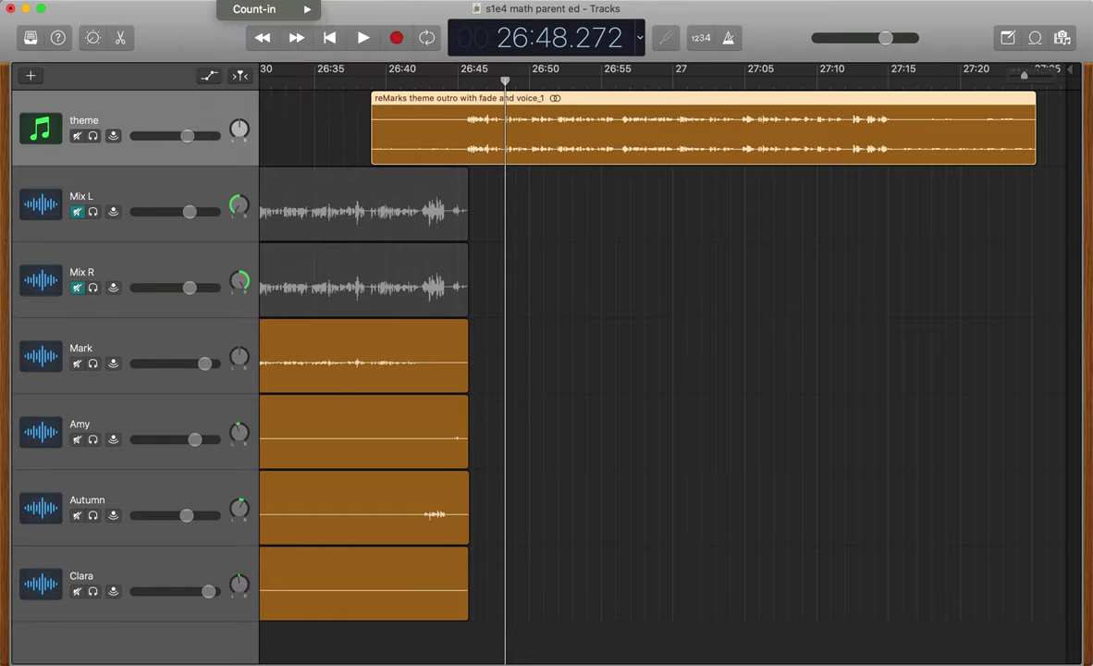
pyautogui.moveTo(279, 0)
pyautogui.moveTo(319, 0)
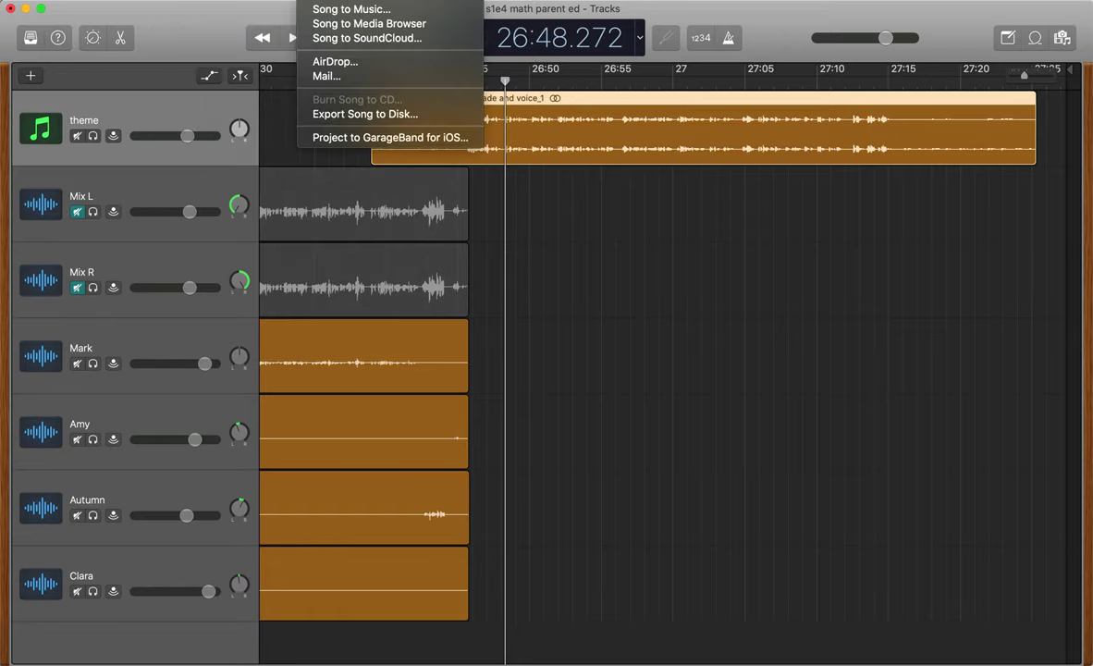
pyautogui.click(403, 116)
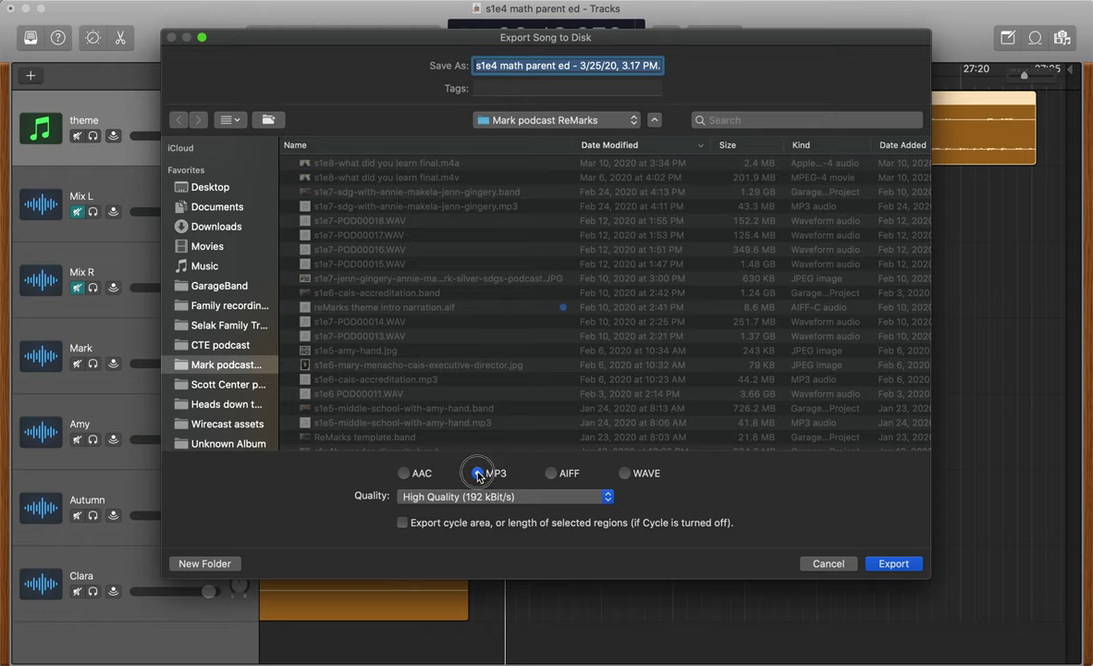
pyautogui.click(458, 497)
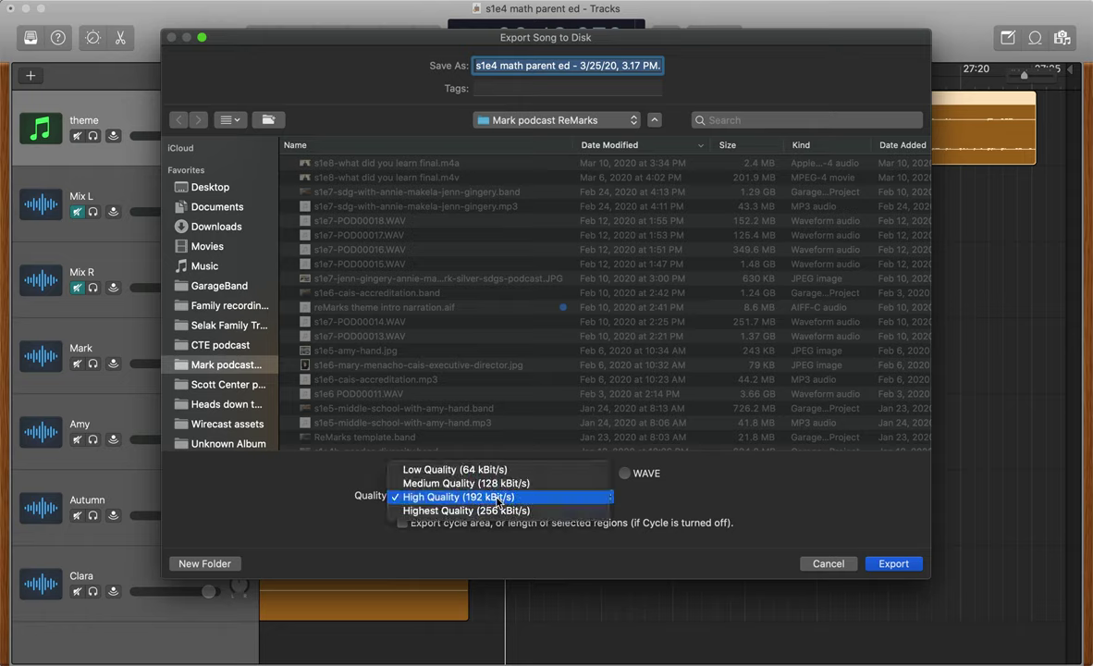
pyautogui.click(499, 498)
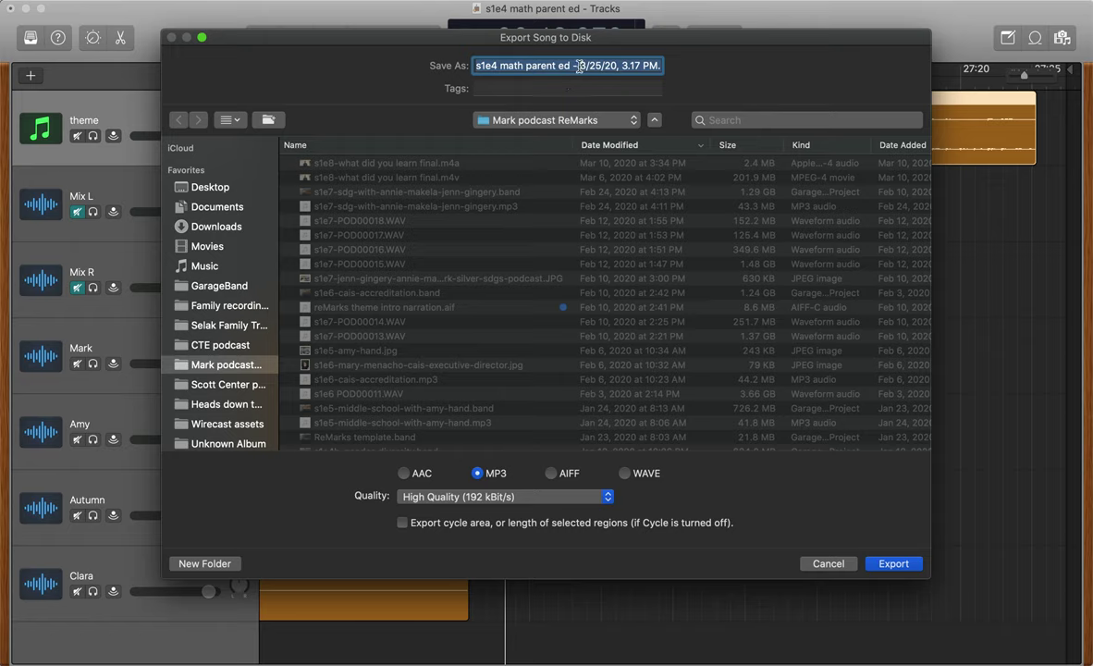
# Change the export file name to "s1e4-math-parent-ed.mp3", removing the date and time, and cancel the export.
pyautogui.press('Right')
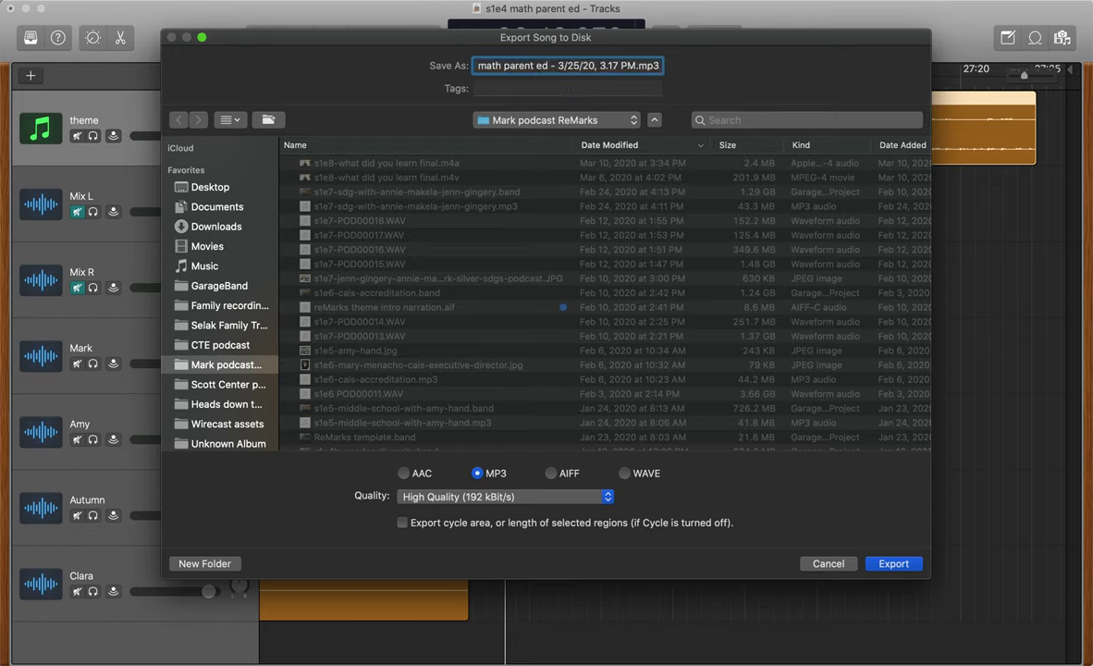
pyautogui.press('Left')
pyautogui.press('Left')
pyautogui.press('Left')
pyautogui.press('Left')
pyautogui.press('BackSpace')
pyautogui.press('BackSpace')
pyautogui.press('BackSpace')
pyautogui.press('BackSpace')
pyautogui.press('BackSpace')
pyautogui.press('BackSpace')
pyautogui.press('BackSpace')
pyautogui.press('BackSpace')
pyautogui.press('BackSpace')
pyautogui.press('BackSpace')
pyautogui.press('BackSpace')
pyautogui.press('BackSpace')
pyautogui.press('BackSpace')
pyautogui.press('BackSpace')
pyautogui.press('BackSpace')
pyautogui.press('BackSpace')
pyautogui.press('BackSpace')
pyautogui.press('BackSpace')
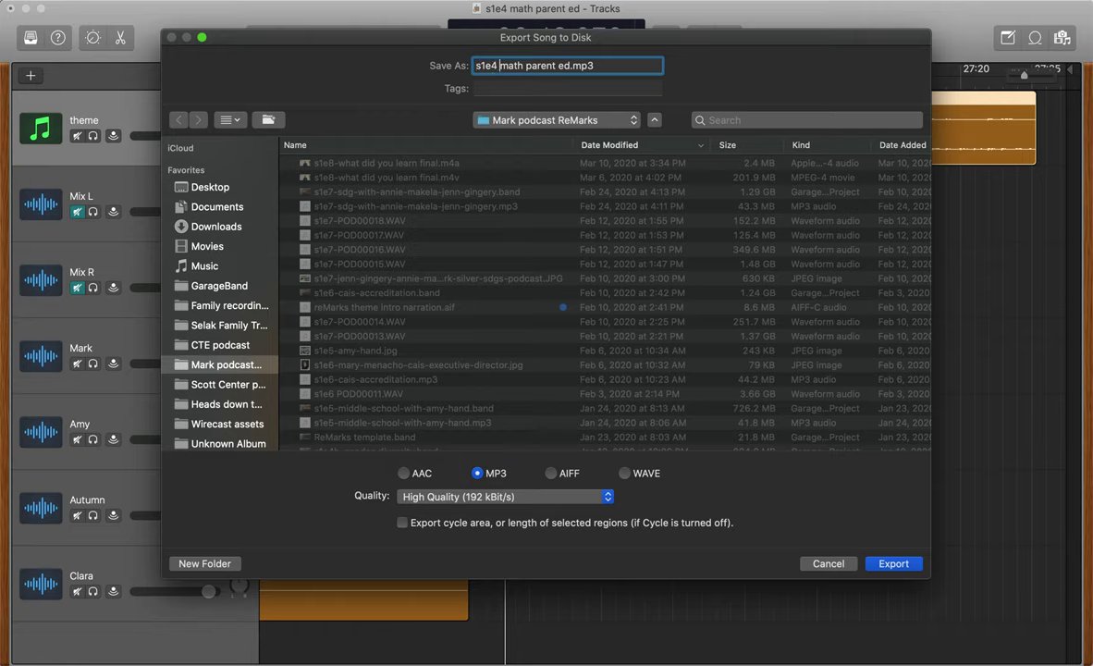
pyautogui.click(498, 66)
pyautogui.press('BackSpace')
pyautogui.write('-')
pyautogui.press('Delete')
pyautogui.write('-')
pyautogui.click(563, 67)
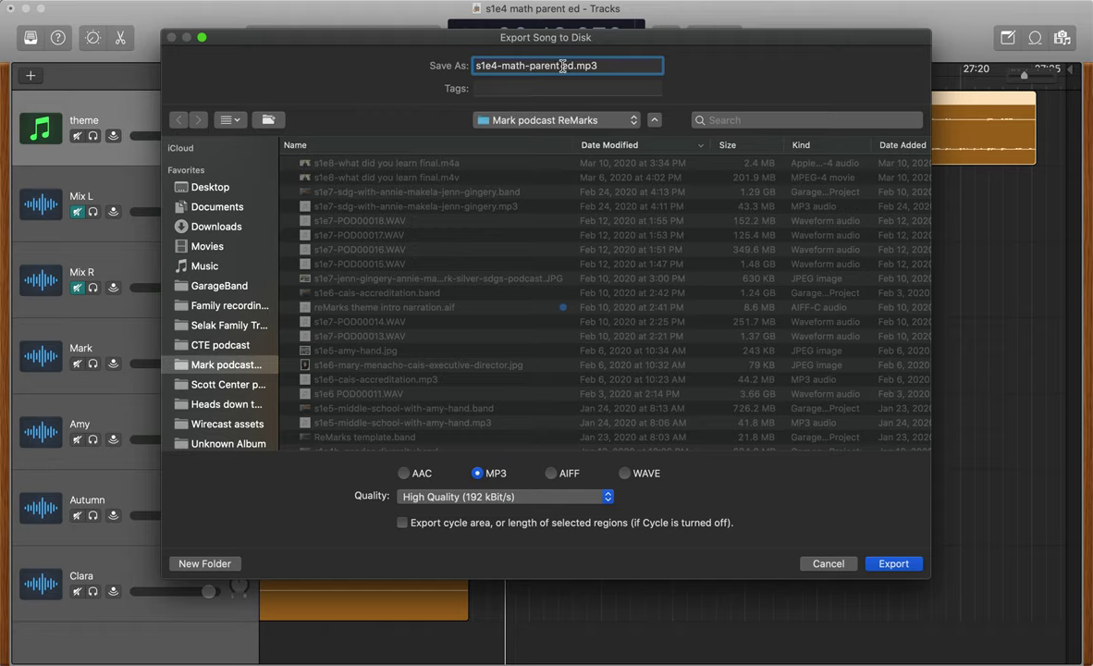
pyautogui.press('Delete')
pyautogui.write('-')
pyautogui.click(826, 564)
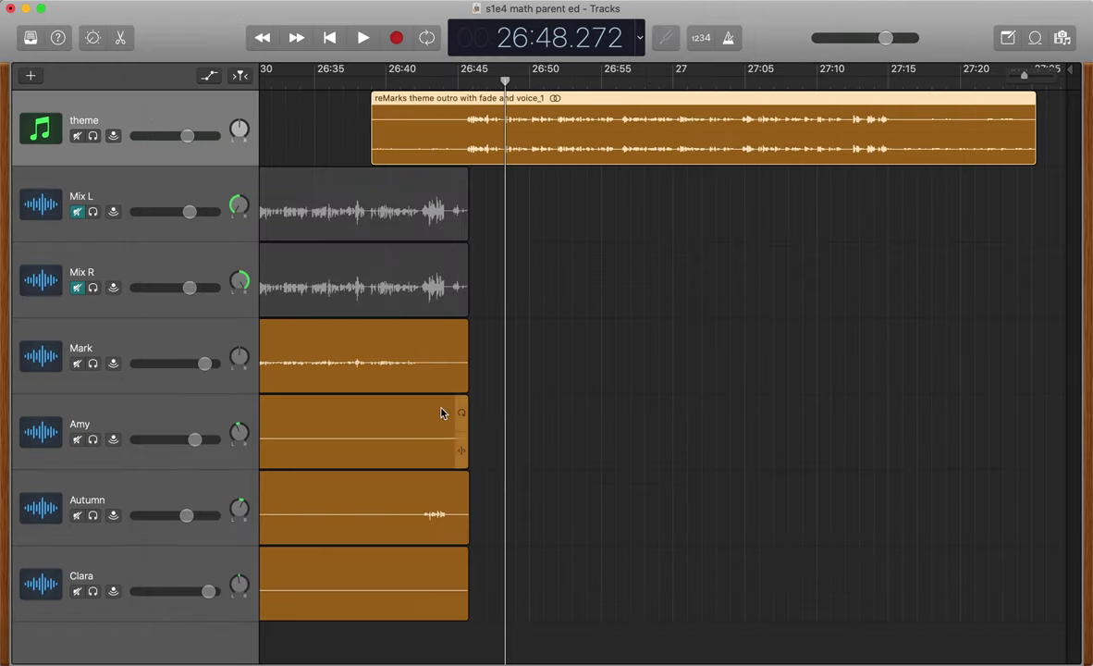
# Move the playhead back from the episode's ending to 16:50.000.
pyautogui.scroll(-10, 628, 408)
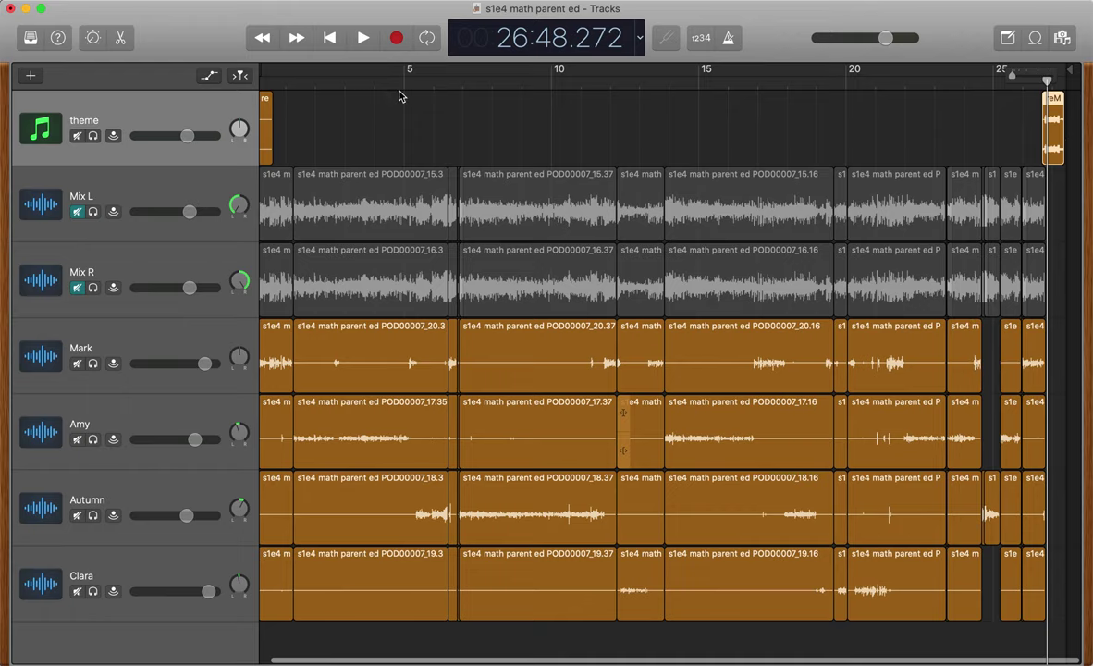
pyautogui.press('super+Right')
pyautogui.press('super+Right')
pyautogui.moveTo(1044, 84); pyautogui.dragTo(492, 84)
pyautogui.click(496, 84)
# Try the Beats & Project display mode and switch the display back to Time.
pyautogui.click(639, 37)
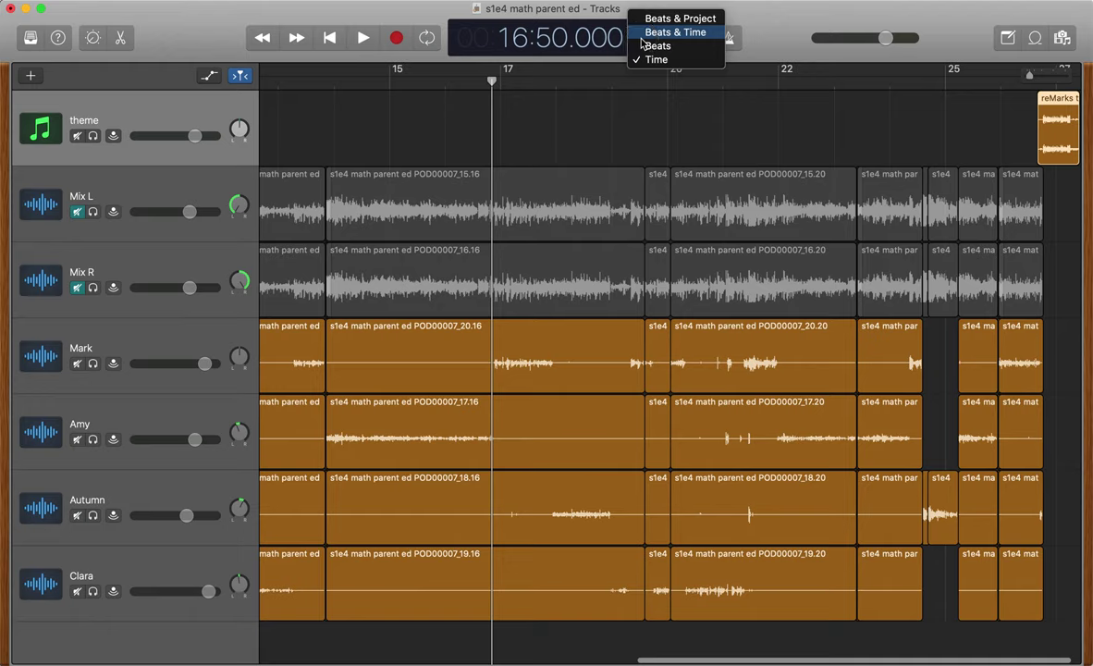
pyautogui.click(661, 60)
pyautogui.click(640, 37)
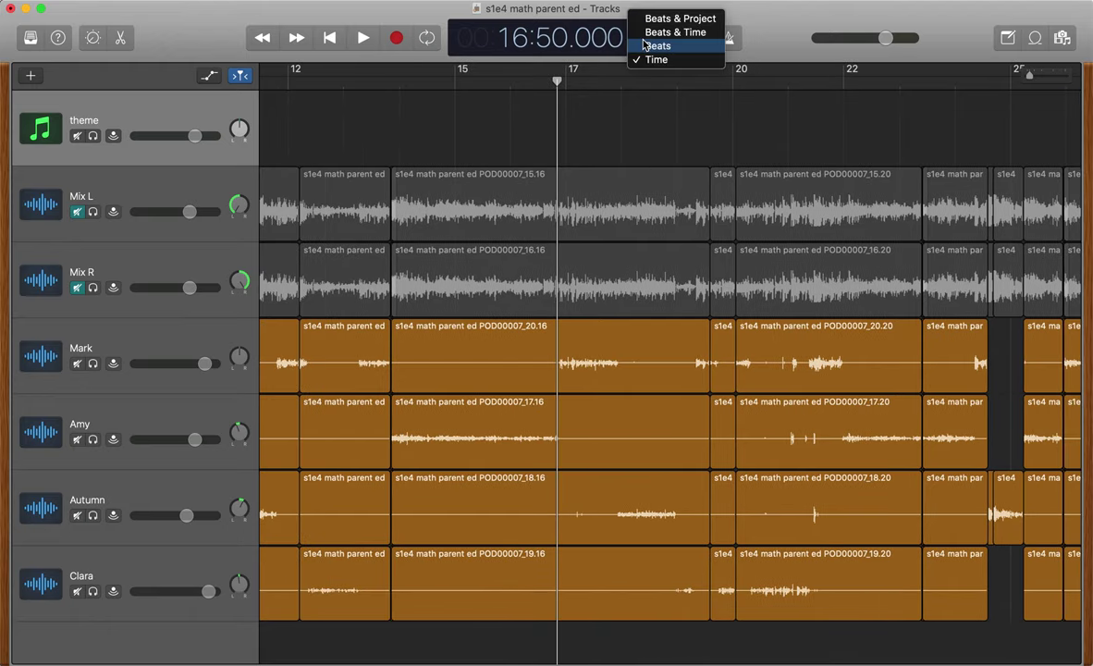
pyautogui.click(661, 31)
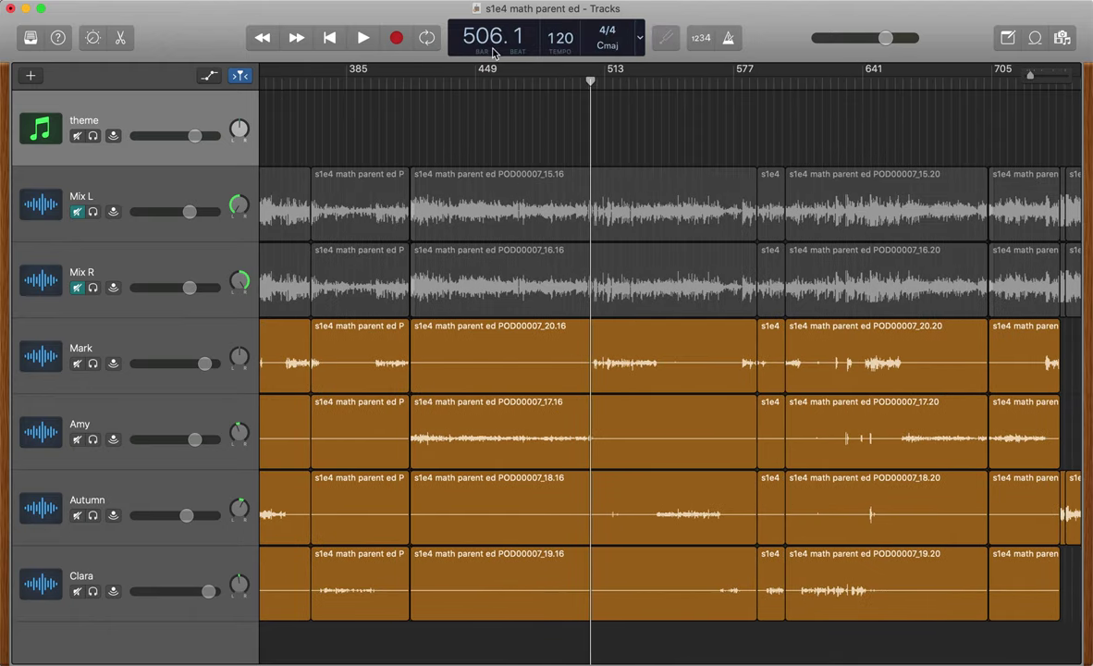
pyautogui.click(639, 37)
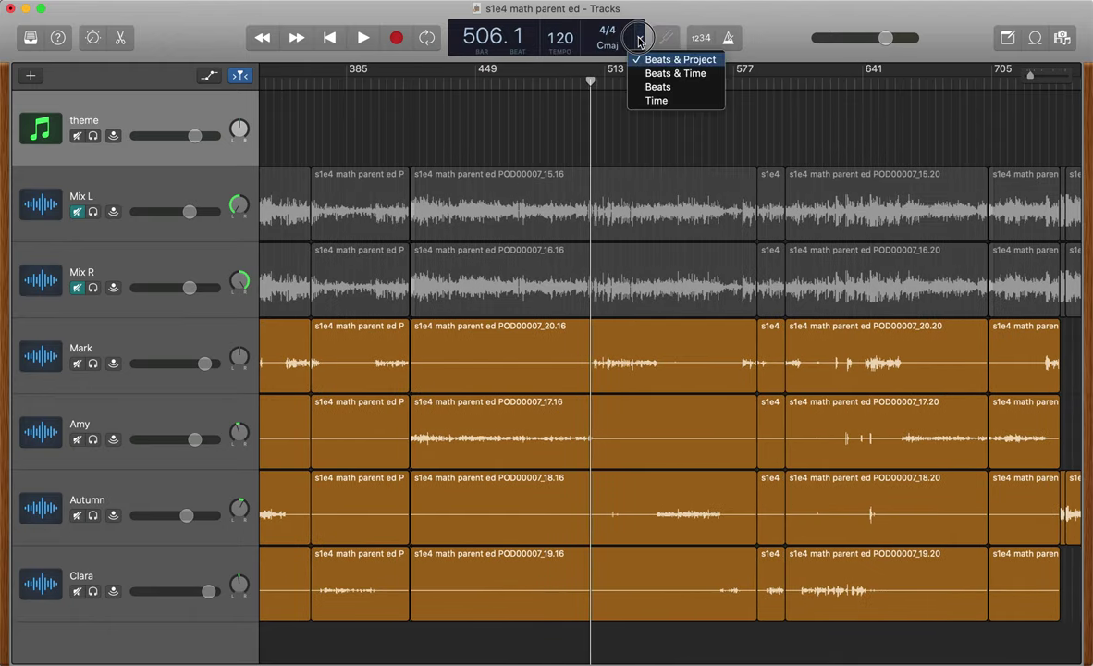
pyautogui.click(656, 101)
# Move the playhead to 17:40.000 and inspect the speech regions around it at different zoom levels.
pyautogui.click(574, 83)
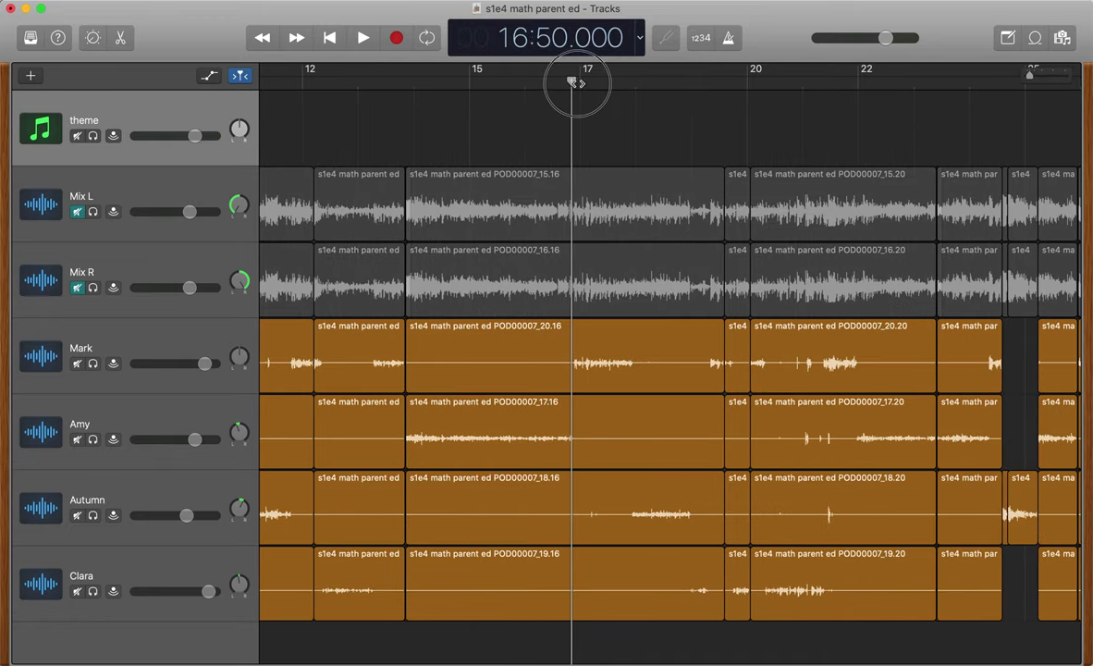
pyautogui.moveTo(573, 83); pyautogui.dragTo(620, 114)
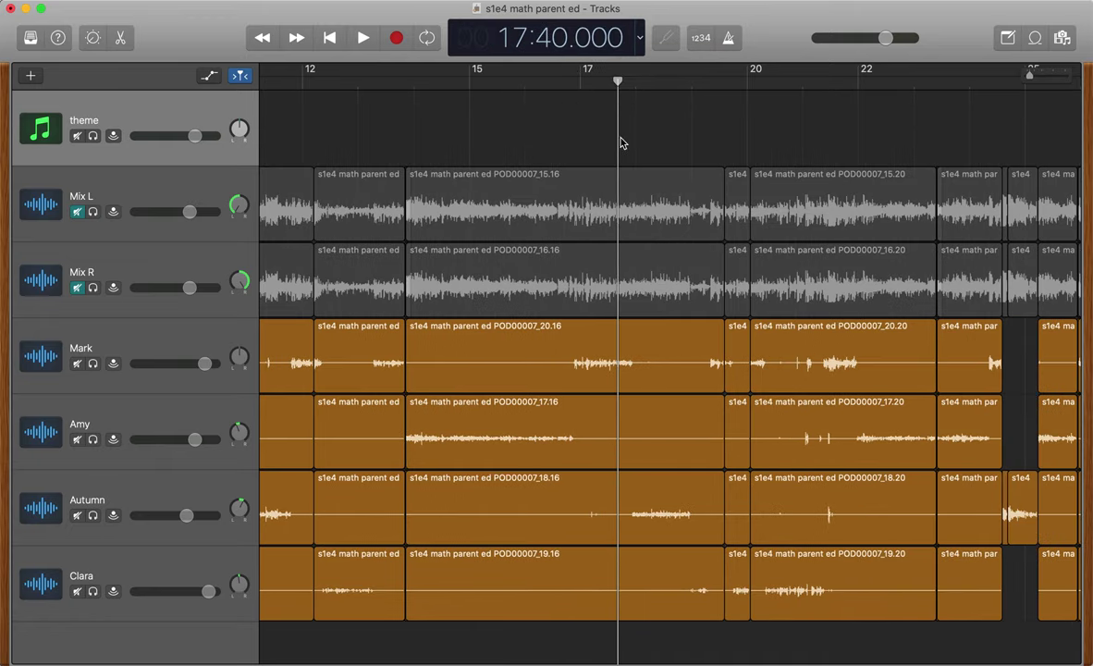
pyautogui.scroll(5, 622, 142)
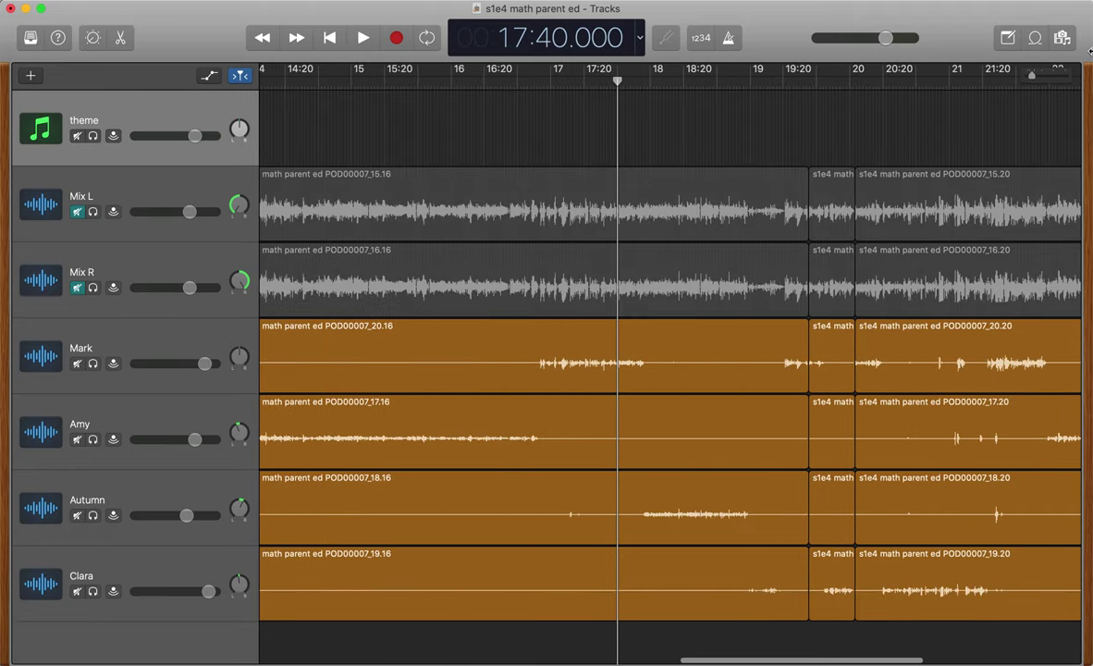
pyautogui.moveTo(1032, 80)
pyautogui.mouseDown()
pyautogui.moveTo(1047, 81)
pyautogui.moveTo(1026, 77)
pyautogui.mouseUp()
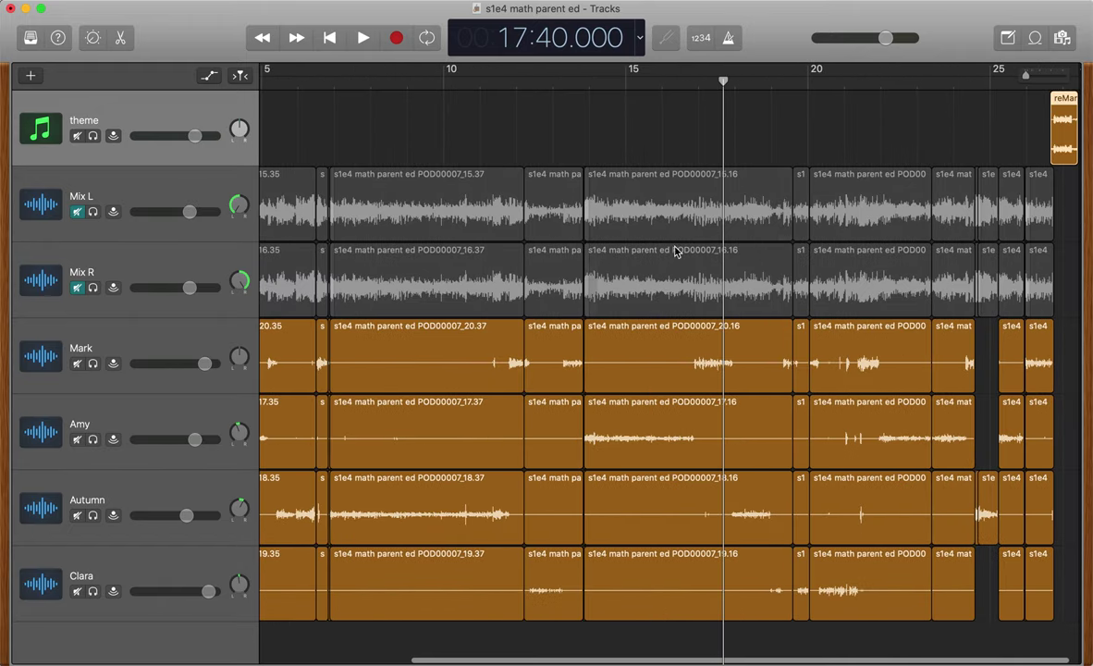
# Return the playhead to the project start at 00:00.000 with the whole episode in view.
pyautogui.scroll(-3, 661, 265)
pyautogui.scroll(8, 662, 265)
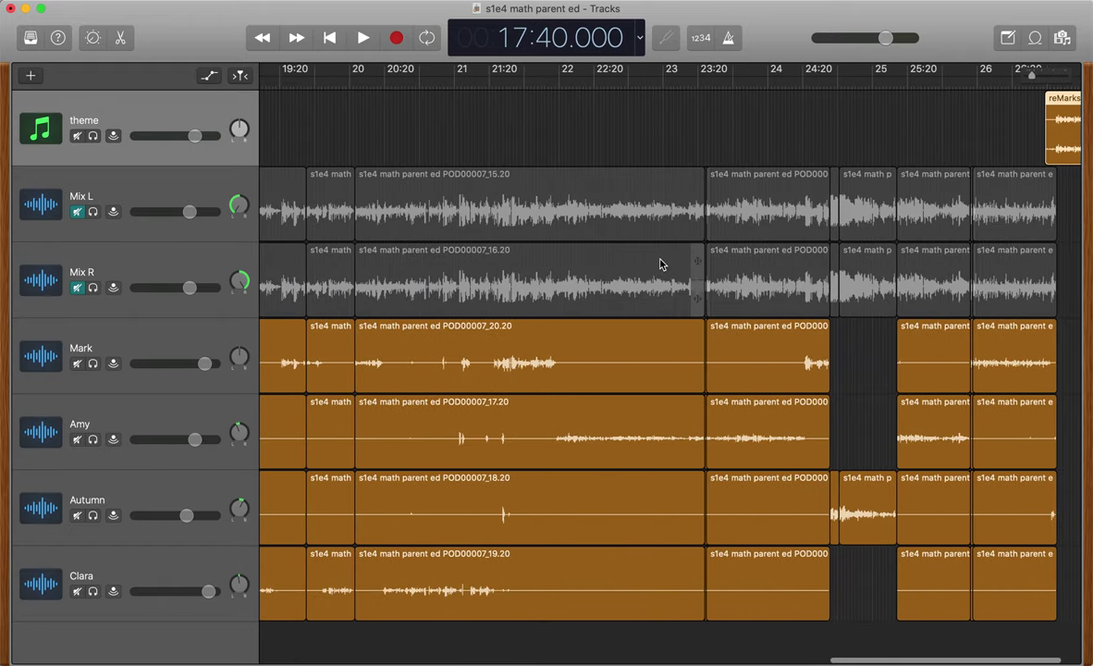
pyautogui.scroll(-8, 661, 265)
pyautogui.press('Return')
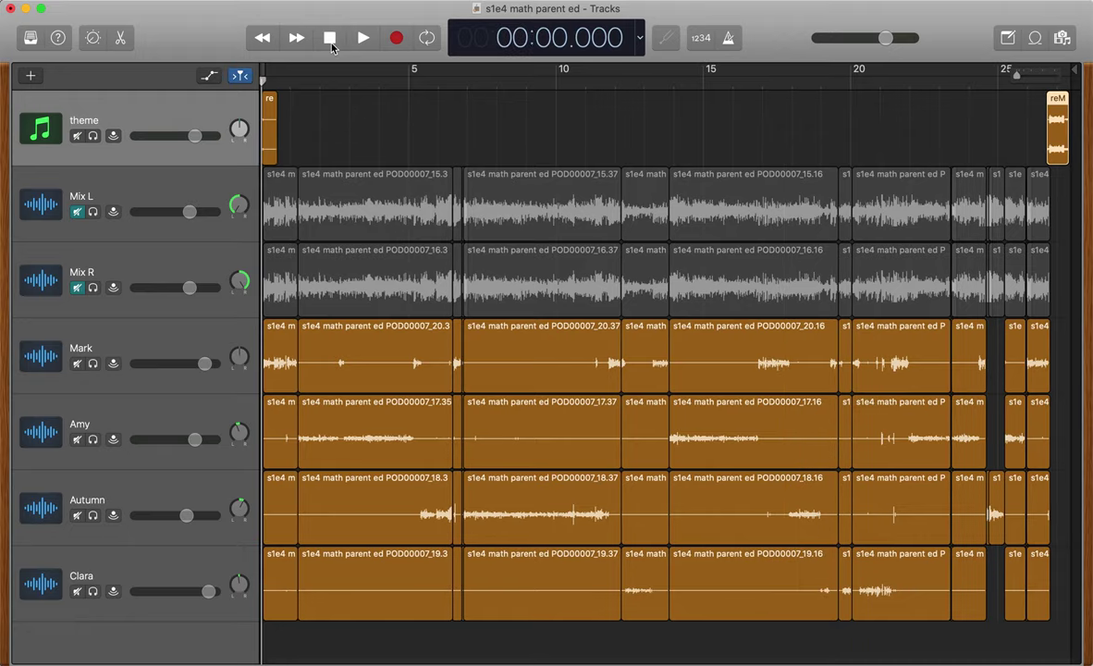